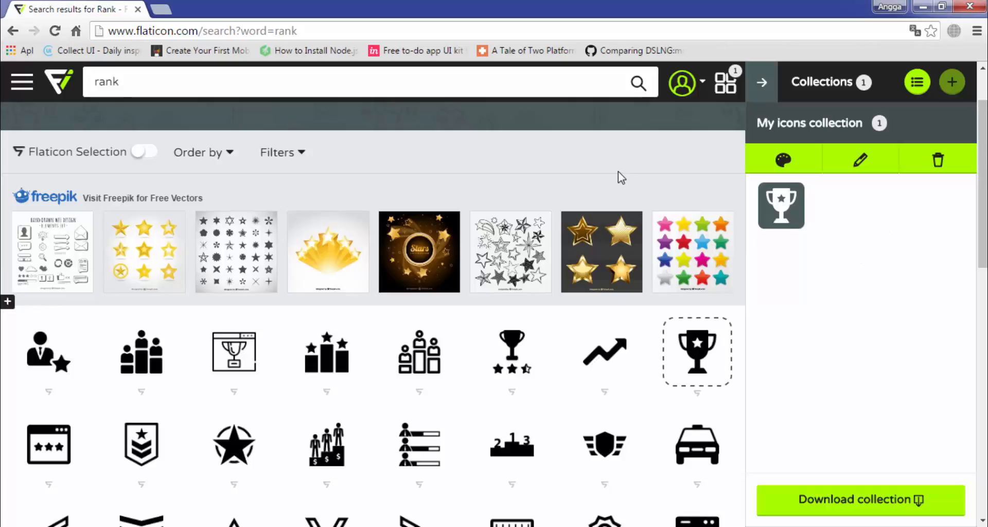
# Scroll down and back up through the Flaticon 'rank' icon results
pyautogui.scroll(-3, 606, 169)
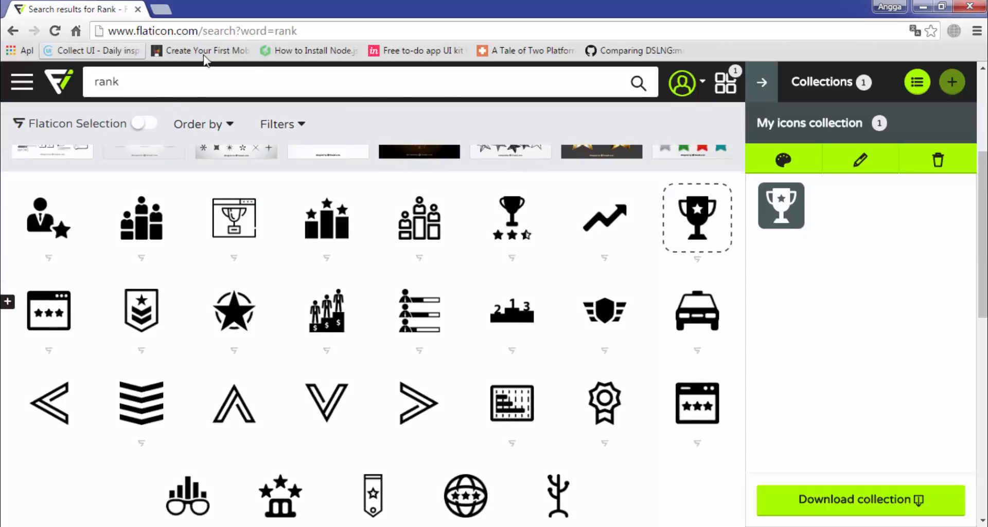
pyautogui.scroll(2, 512, 226)
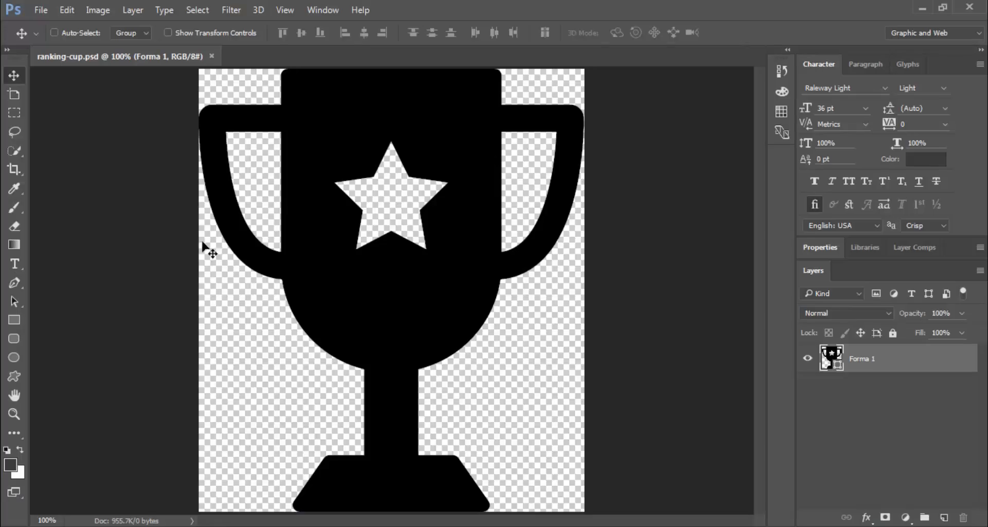
# Create a new document with an iPhone 6 Plus artboard, 1242 × 2208 px at 72 ppi
pyautogui.click(38, 10)
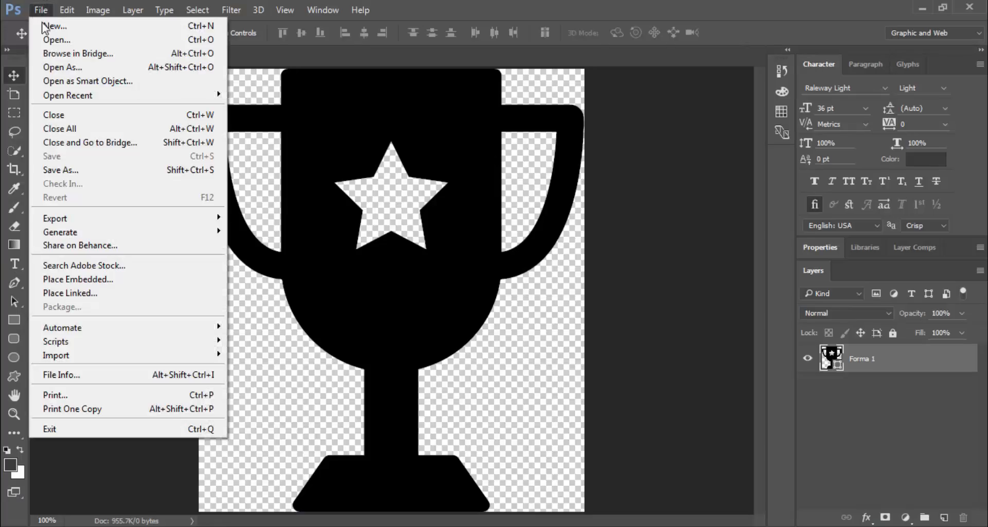
pyautogui.click(46, 23)
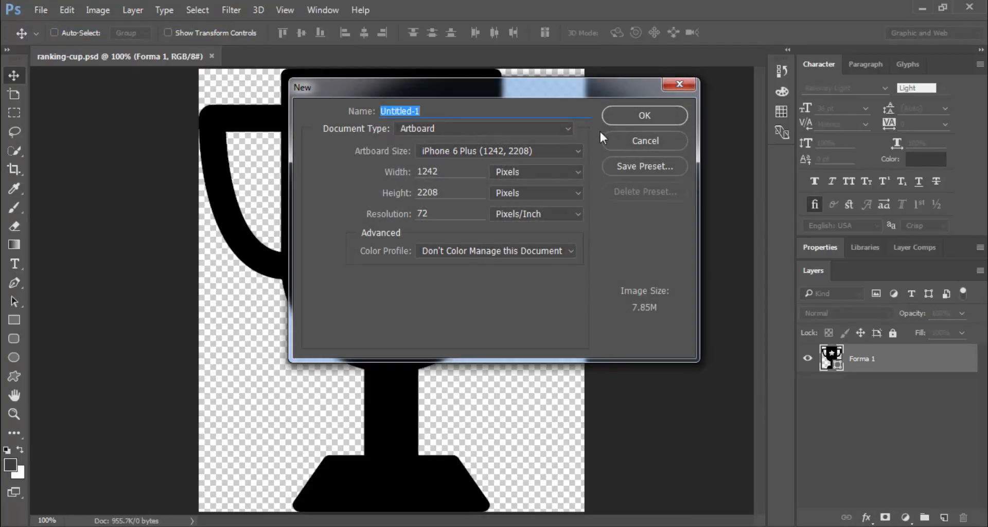
pyautogui.click(643, 116)
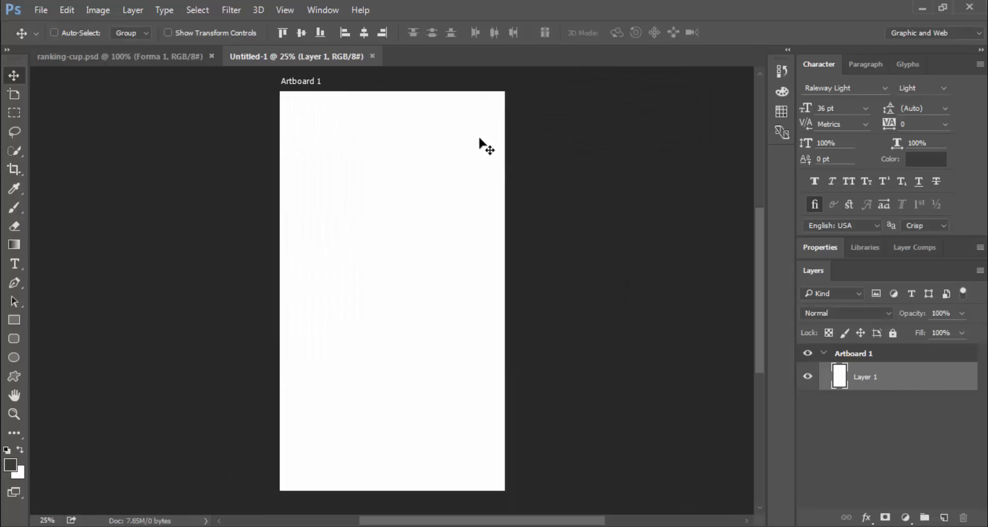
# Draw a rectangle and stretch it to cover the whole artboard
pyautogui.click(12, 321)
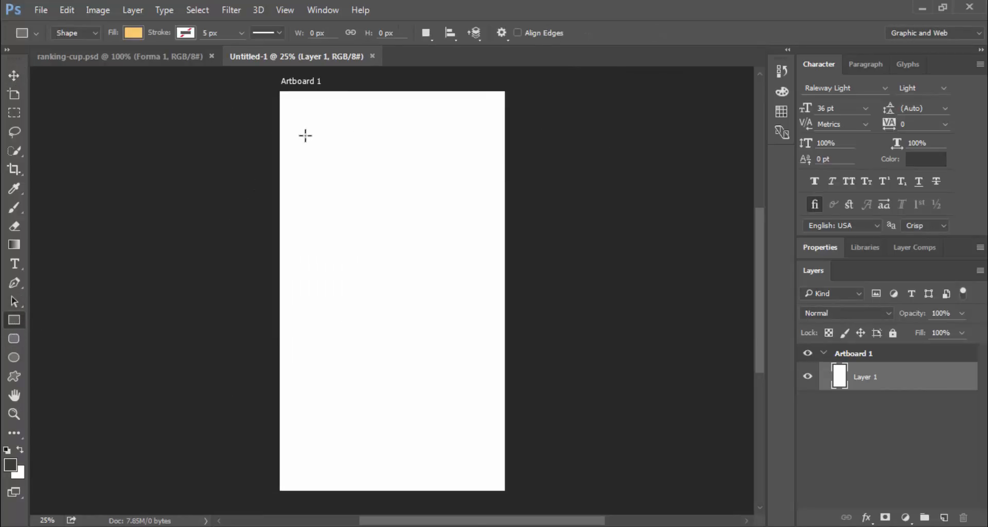
pyautogui.moveTo(304, 137); pyautogui.dragTo(362, 235)
pyautogui.press('v')
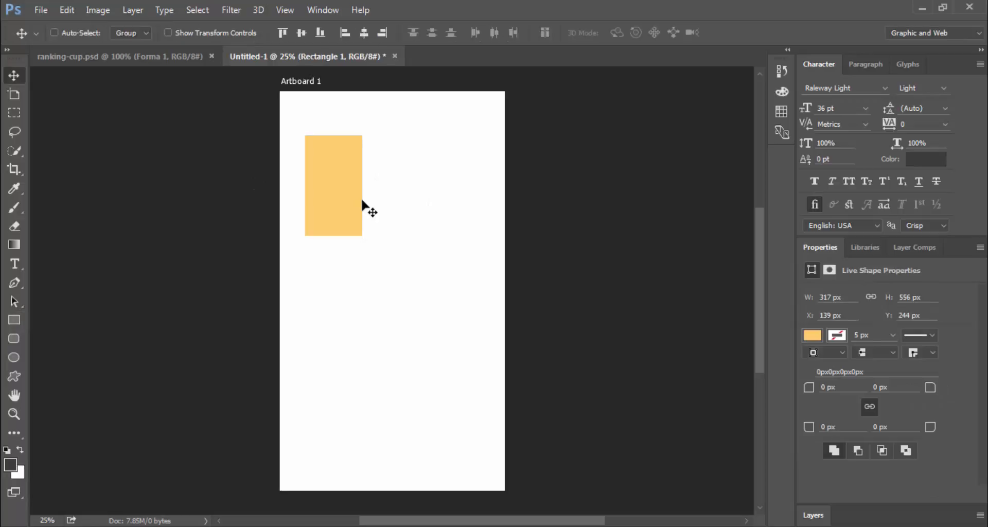
pyautogui.click(211, 33)
pyautogui.moveTo(358, 187); pyautogui.dragTo(505, 187)
pyautogui.moveTo(405, 135); pyautogui.dragTo(410, 91)
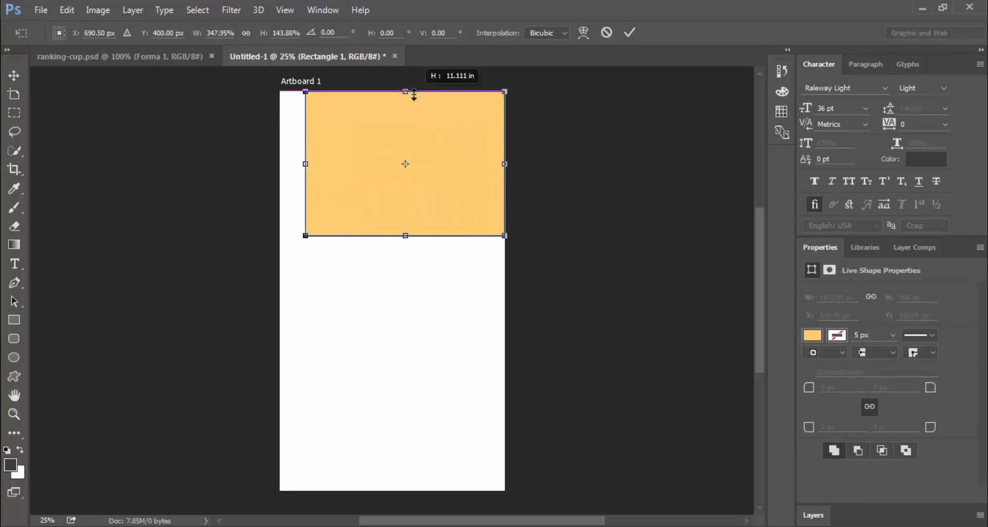
pyautogui.moveTo(295, 163); pyautogui.dragTo(280, 164)
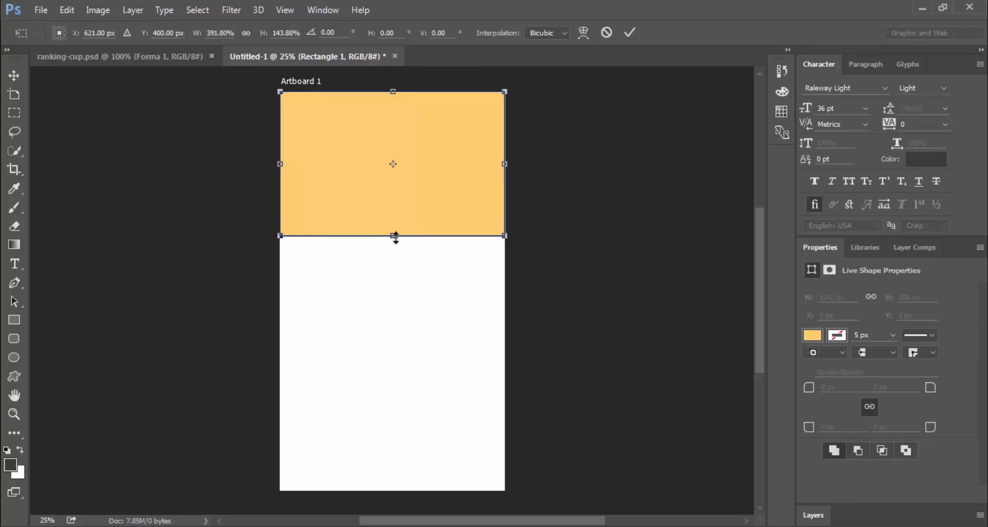
pyautogui.moveTo(393, 235); pyautogui.dragTo(382, 490)
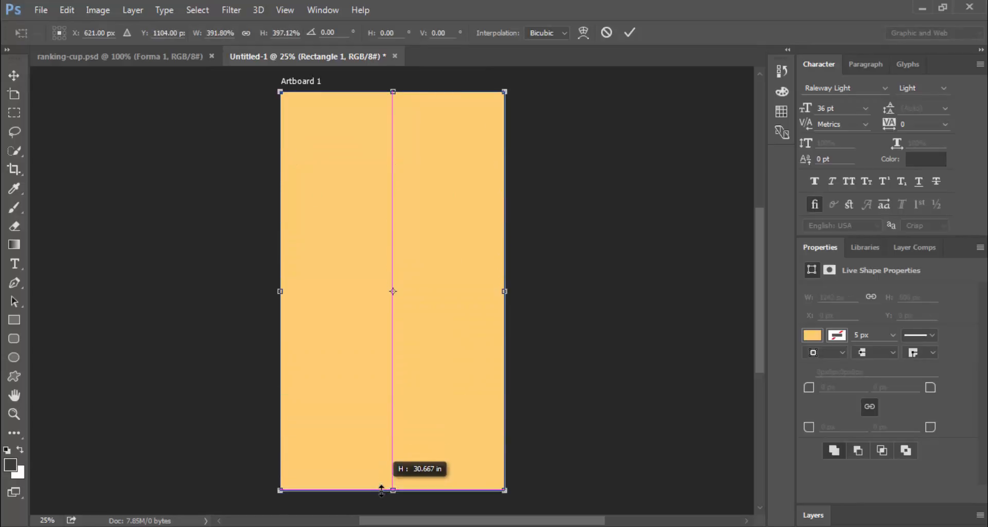
pyautogui.click(629, 32)
# Set the Rectangle 1 fill colour to white, ffffff
pyautogui.click(813, 514)
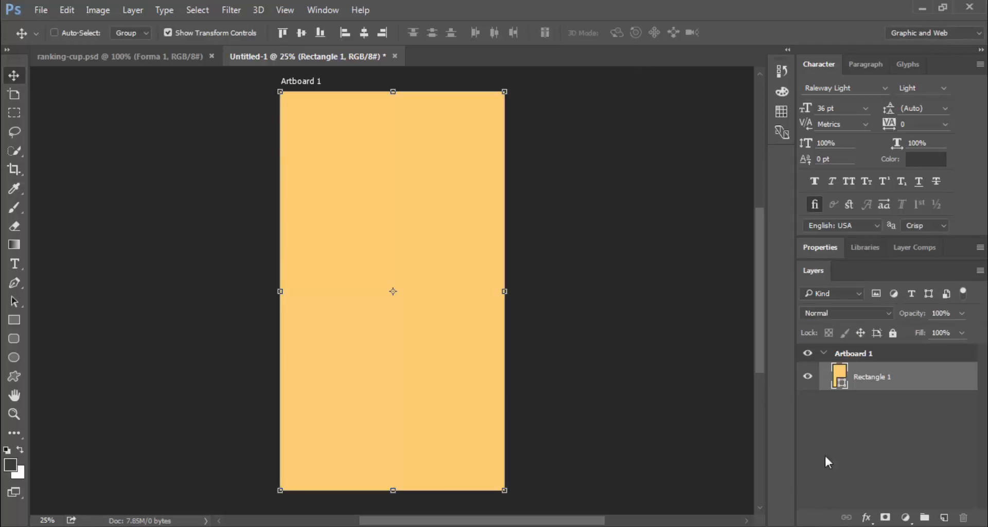
pyautogui.doubleClick(840, 373)
pyautogui.write('ffffff')
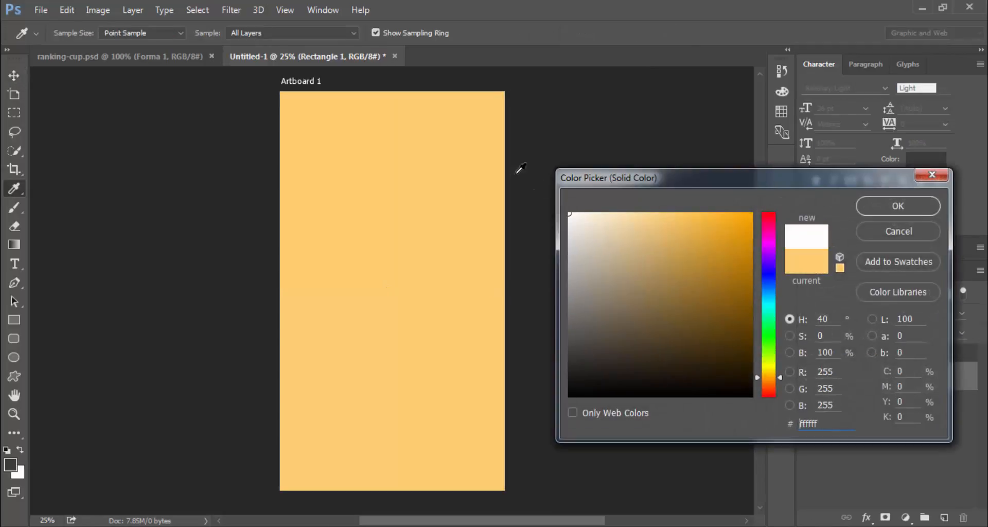
pyautogui.click(876, 204)
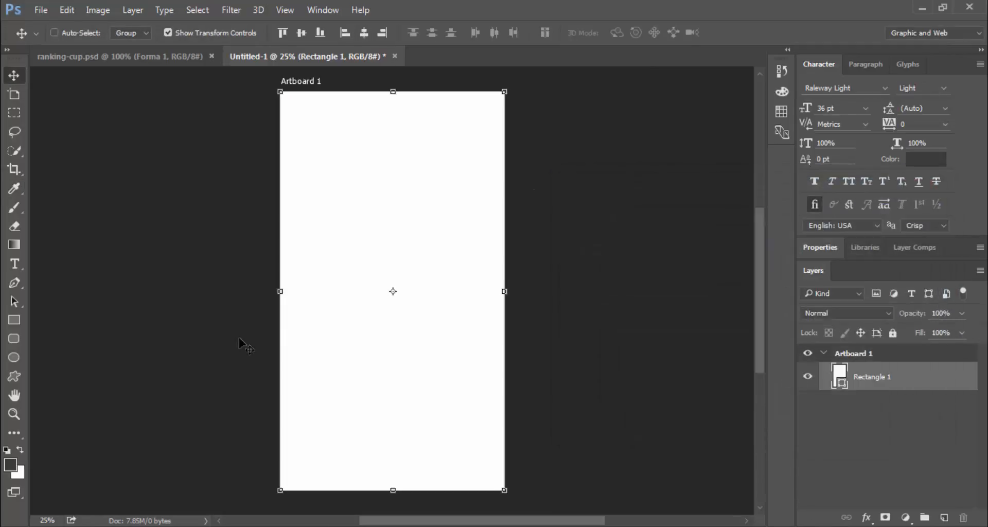
# Draw a rounded-rectangle header band across the top of the artboard, keeping its white fill
pyautogui.click(14, 340)
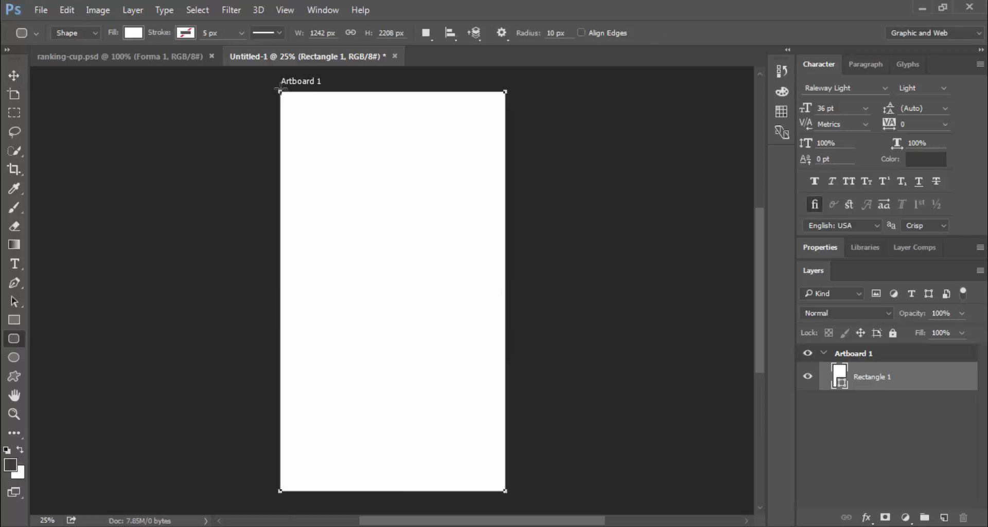
pyautogui.moveTo(275, 88); pyautogui.dragTo(518, 147)
pyautogui.click(851, 510)
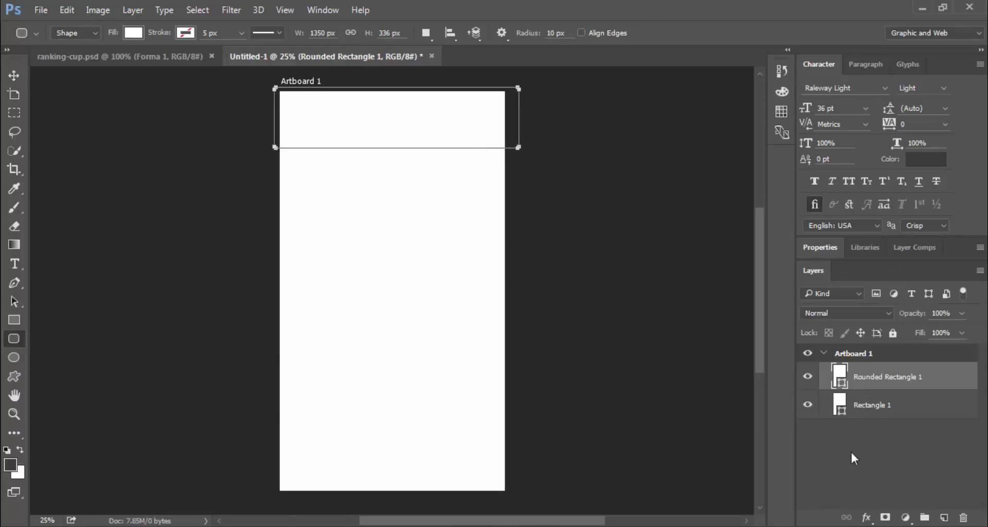
pyautogui.doubleClick(842, 374)
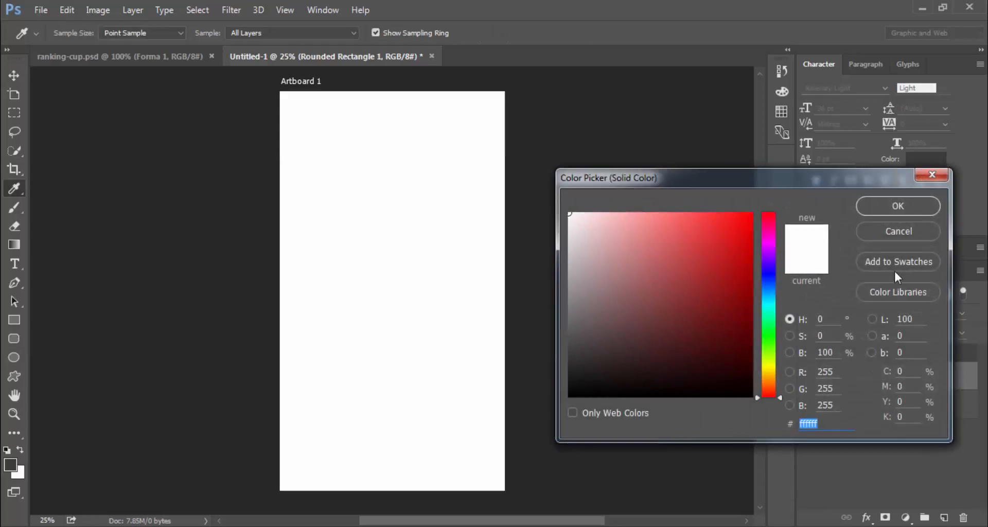
pyautogui.click(884, 205)
# Give the header a blue Gradient Overlay with Reverse off and angle 90
pyautogui.click(866, 517)
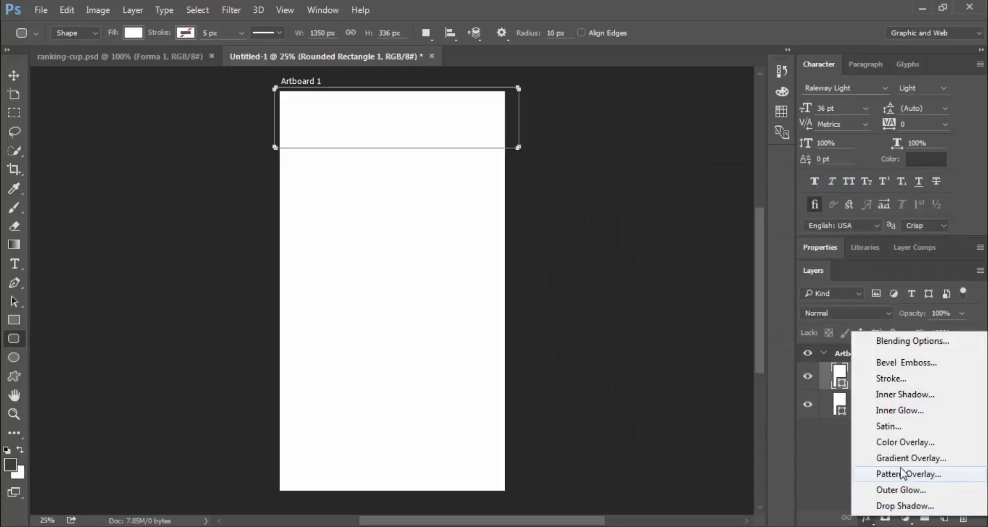
pyautogui.click(885, 457)
pyautogui.moveTo(590, 129); pyautogui.dragTo(677, 196)
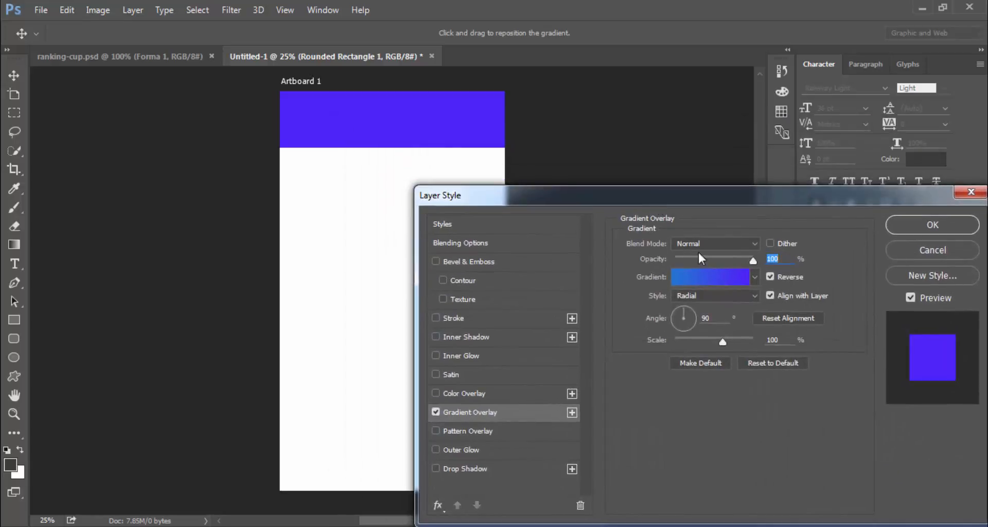
pyautogui.click(714, 278)
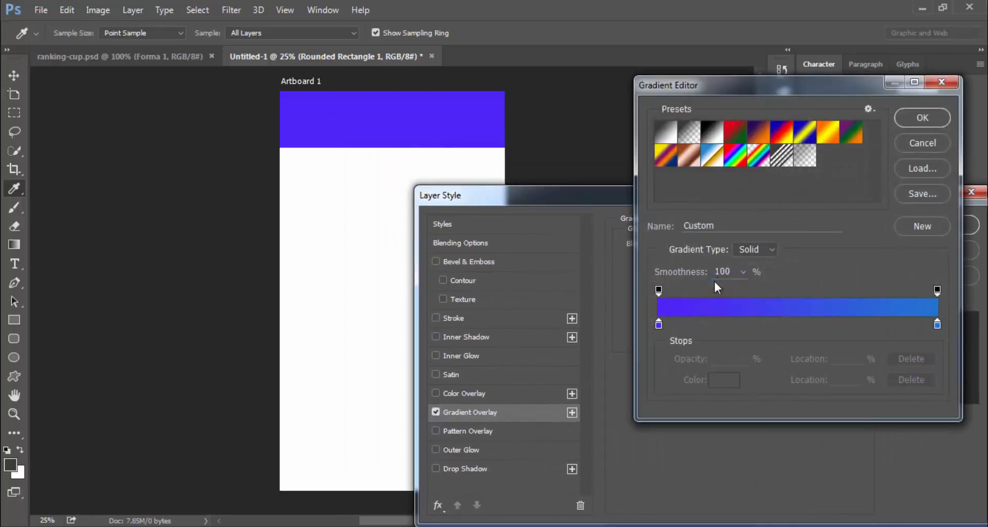
pyautogui.click(920, 119)
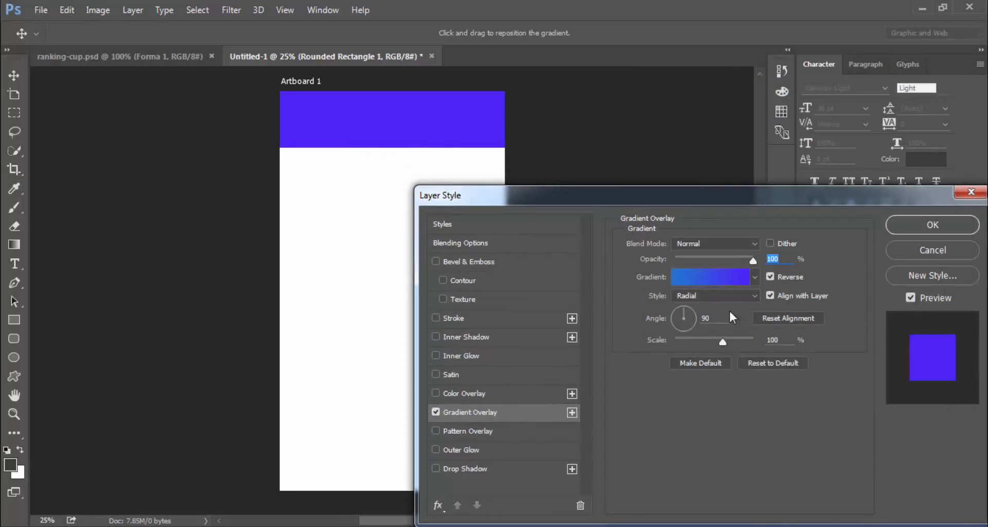
pyautogui.click(770, 277)
pyautogui.moveTo(691, 323); pyautogui.dragTo(674, 318)
pyautogui.click(688, 283)
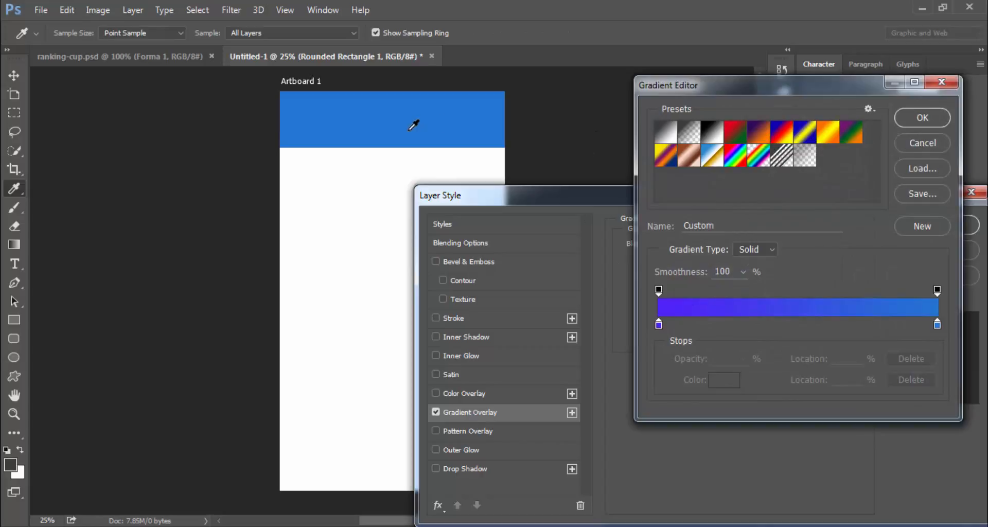
pyautogui.click(907, 122)
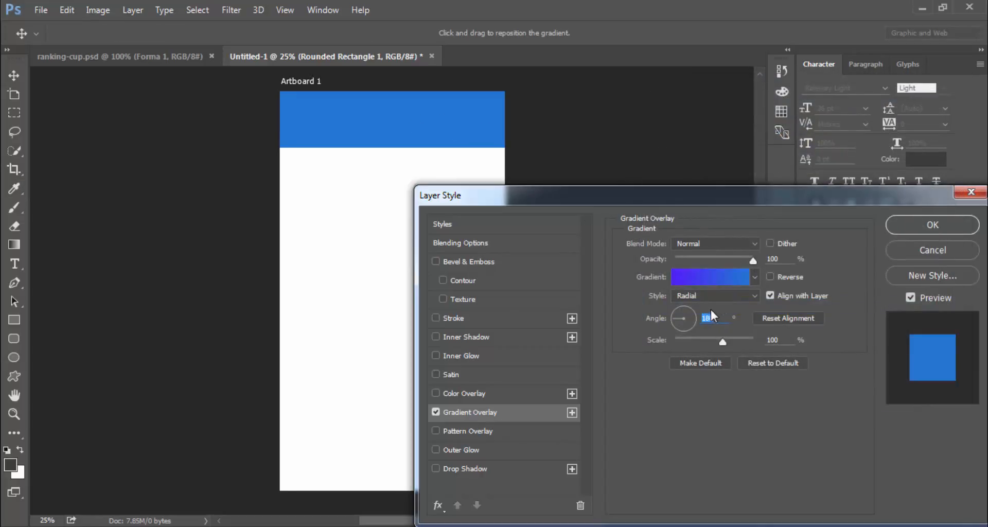
pyautogui.write('90')
pyautogui.click(933, 225)
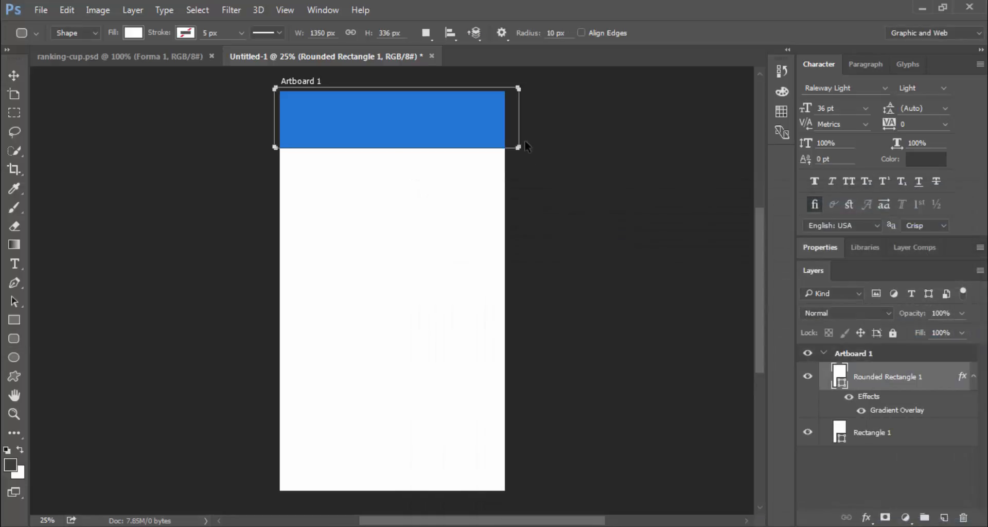
# Resize the header band so it snaps to the artboard's left, right and top edges
pyautogui.hotkey('ctrl', 't')
pyautogui.moveTo(517, 119); pyautogui.dragTo(486, 129)
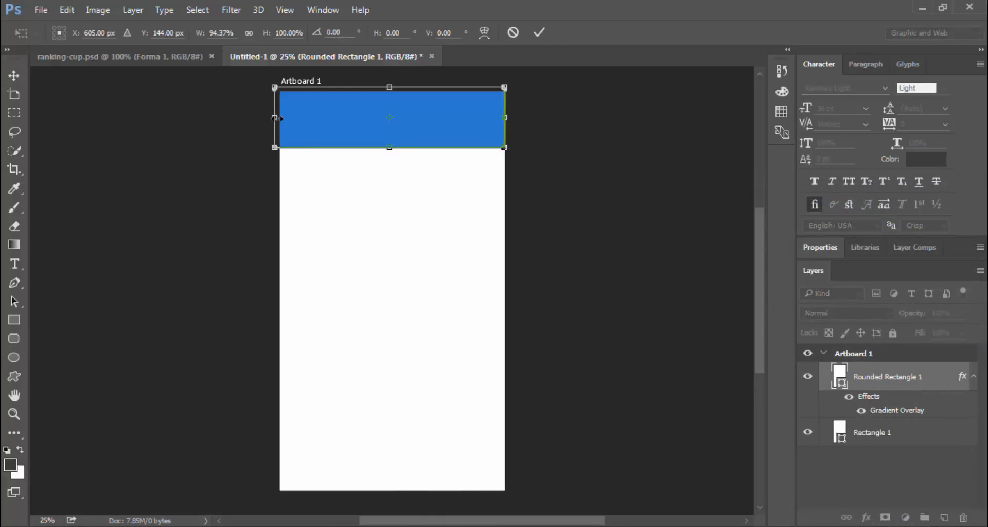
pyautogui.moveTo(277, 119); pyautogui.dragTo(283, 120)
pyautogui.moveTo(395, 88); pyautogui.dragTo(399, 94)
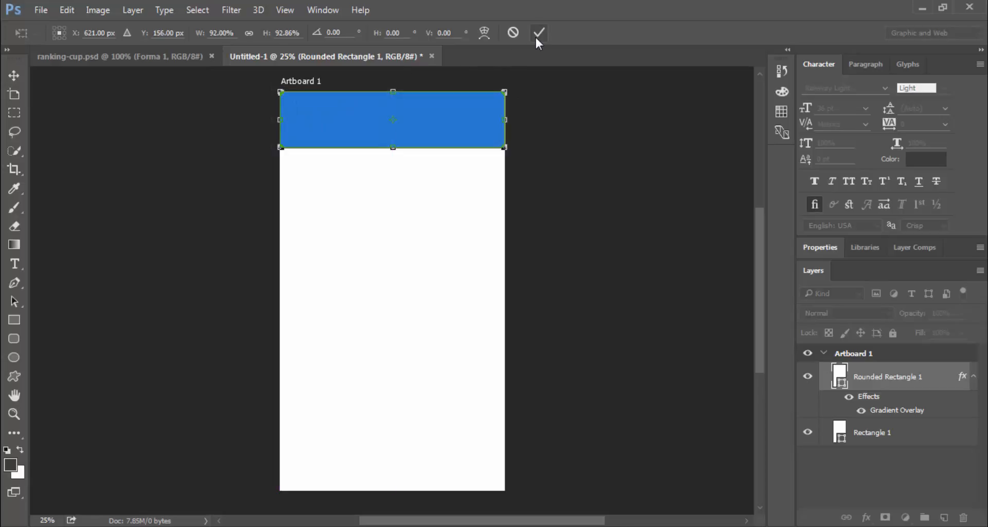
pyautogui.click(537, 35)
# Switch the header gradient to Linear and adjust its angle, then disable the Gradient Overlay
pyautogui.doubleClick(874, 409)
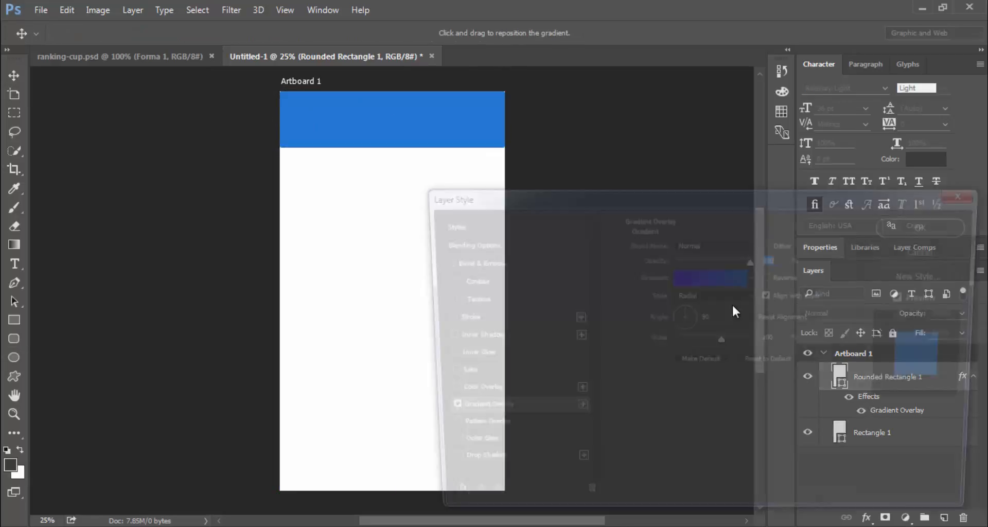
pyautogui.click(705, 301)
pyautogui.click(706, 303)
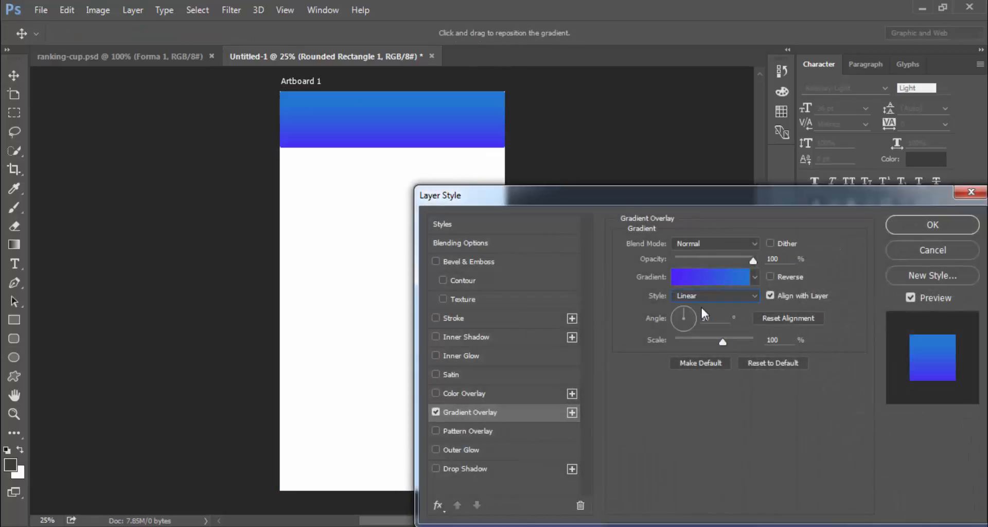
pyautogui.moveTo(692, 321)
pyautogui.mouseDown()
pyautogui.moveTo(672, 325)
pyautogui.moveTo(676, 333)
pyautogui.moveTo(675, 323)
pyautogui.moveTo(690, 319)
pyautogui.moveTo(683, 324)
pyautogui.mouseUp()
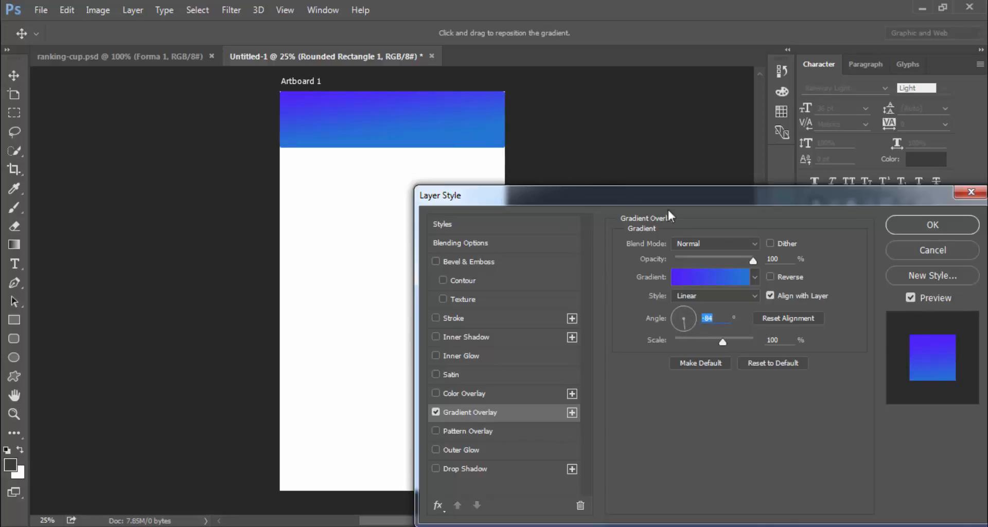
pyautogui.click(720, 275)
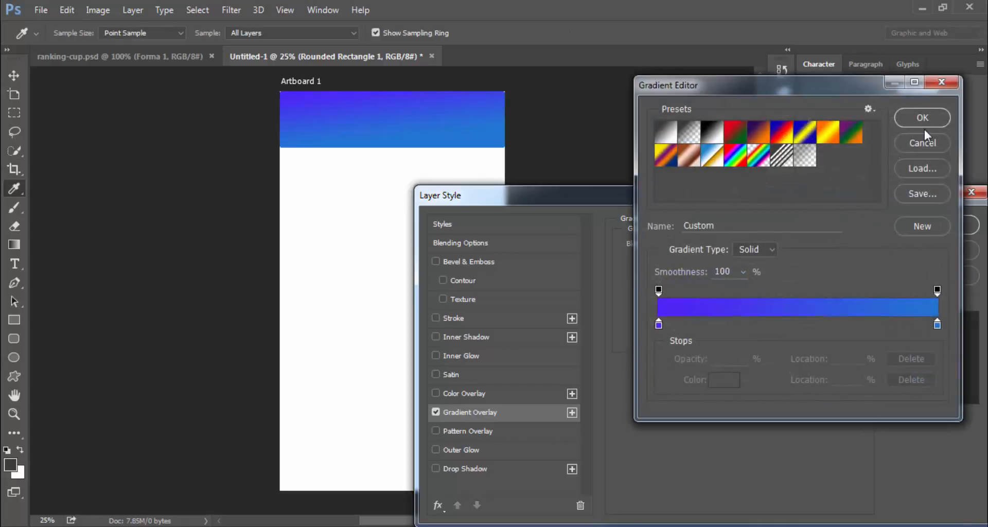
pyautogui.click(915, 149)
pyautogui.click(436, 412)
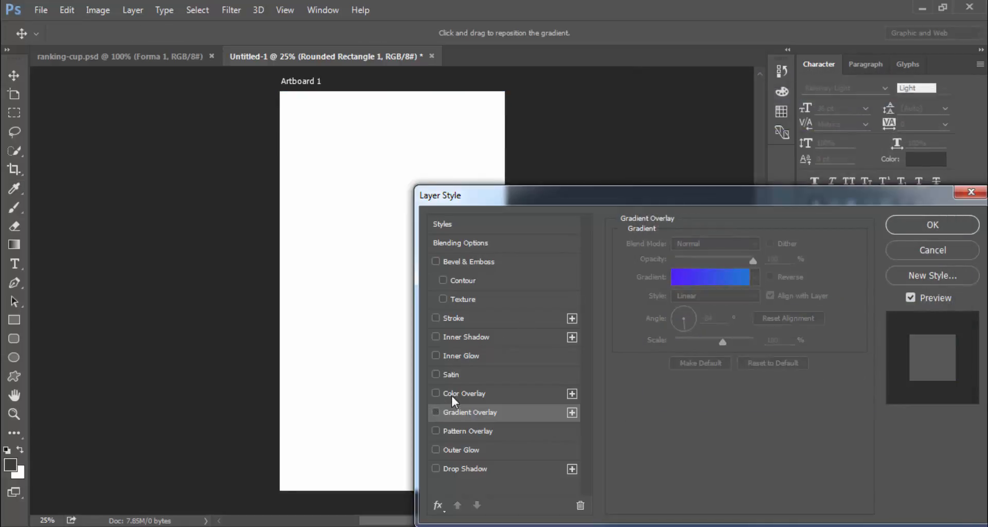
# Add a purple #6a1abc Color Overlay at 100% opacity to Rounded Rectangle 1
pyautogui.click(450, 394)
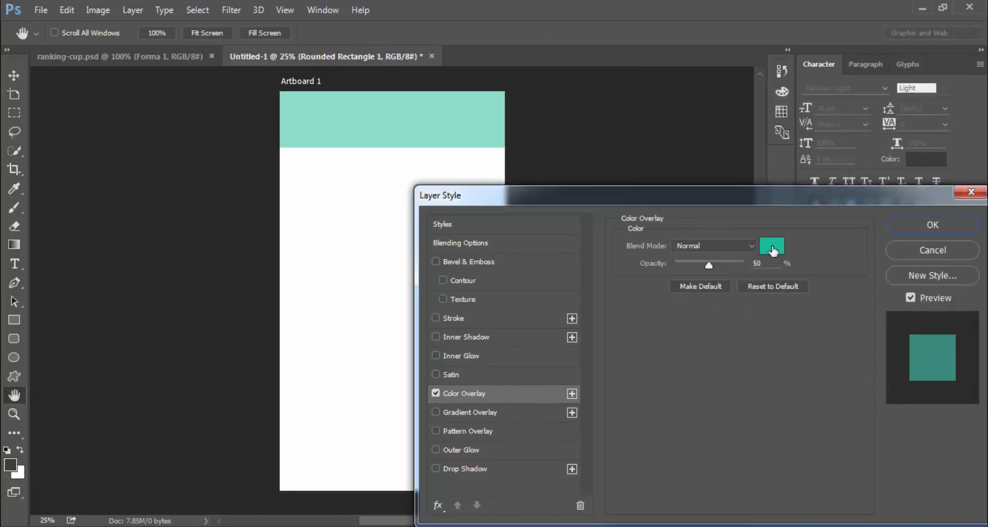
pyautogui.click(771, 246)
pyautogui.moveTo(769, 265)
pyautogui.mouseDown()
pyautogui.moveTo(764, 256)
pyautogui.moveTo(762, 276)
pyautogui.moveTo(778, 265)
pyautogui.moveTo(771, 257)
pyautogui.mouseUp()
pyautogui.click(869, 208)
pyautogui.click(774, 247)
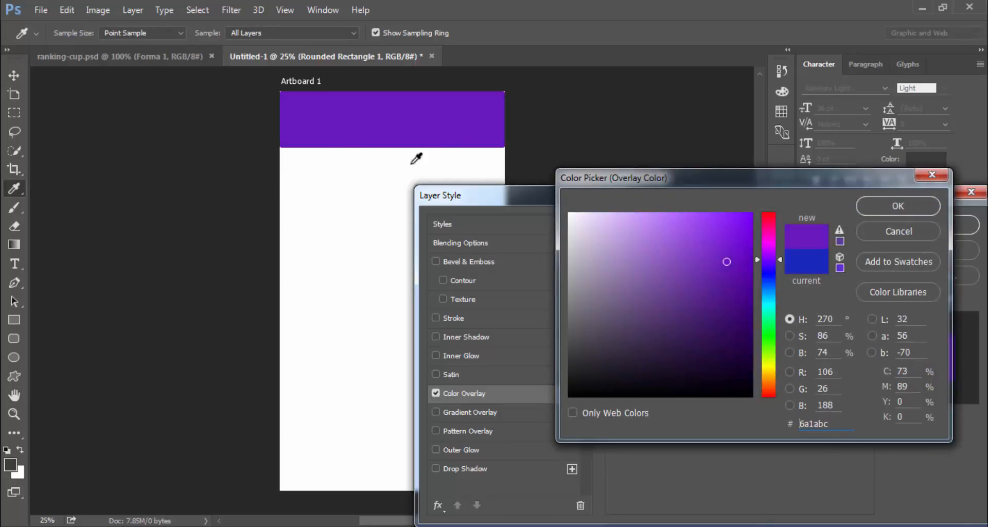
pyautogui.click(914, 210)
pyautogui.click(914, 222)
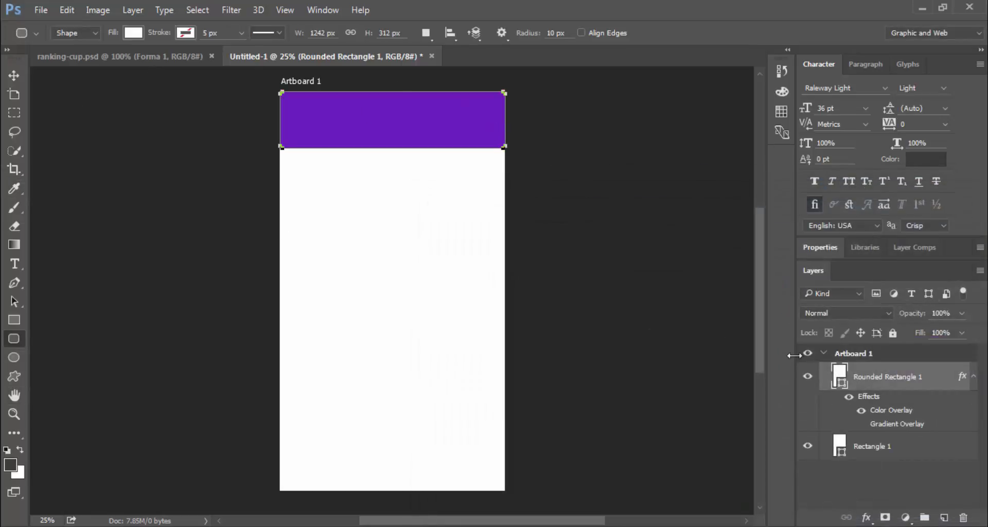
# Set the header's corner radius to 0 px for square corners
pyautogui.click(824, 249)
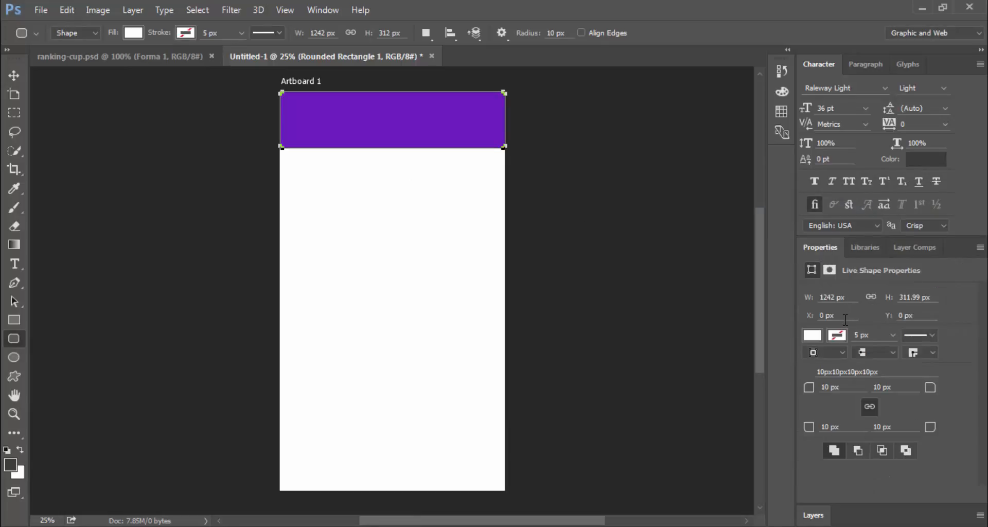
pyautogui.moveTo(842, 383); pyautogui.dragTo(803, 384)
pyautogui.write('0')
pyautogui.press('Return')
pyautogui.press('v')
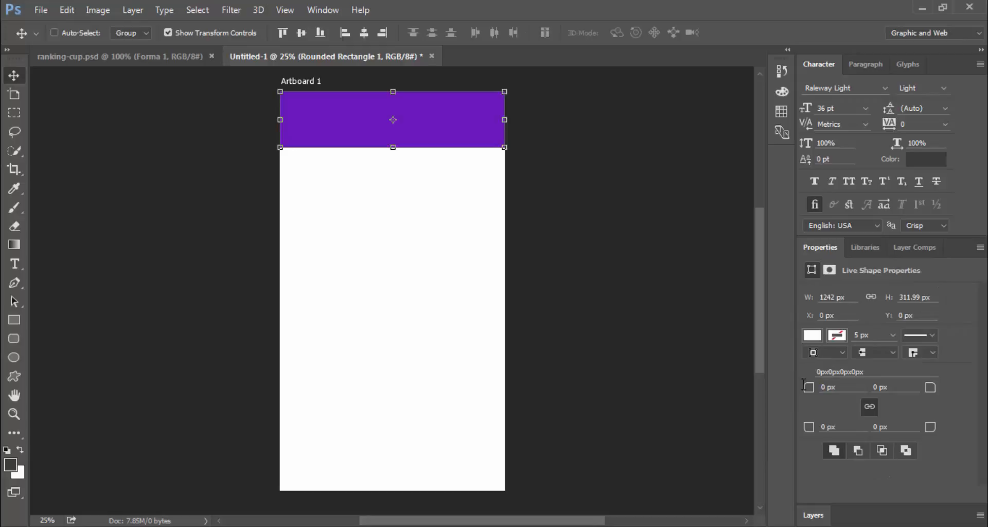
# Make the purple header 380 px tall
pyautogui.click(813, 515)
pyautogui.click(872, 443)
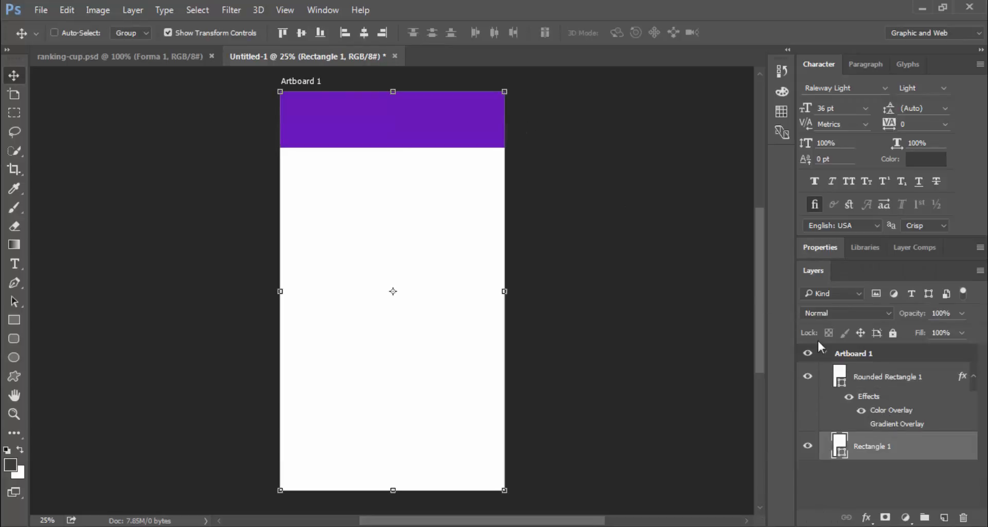
pyautogui.click(890, 378)
pyautogui.hotkey('ctrl', '+')
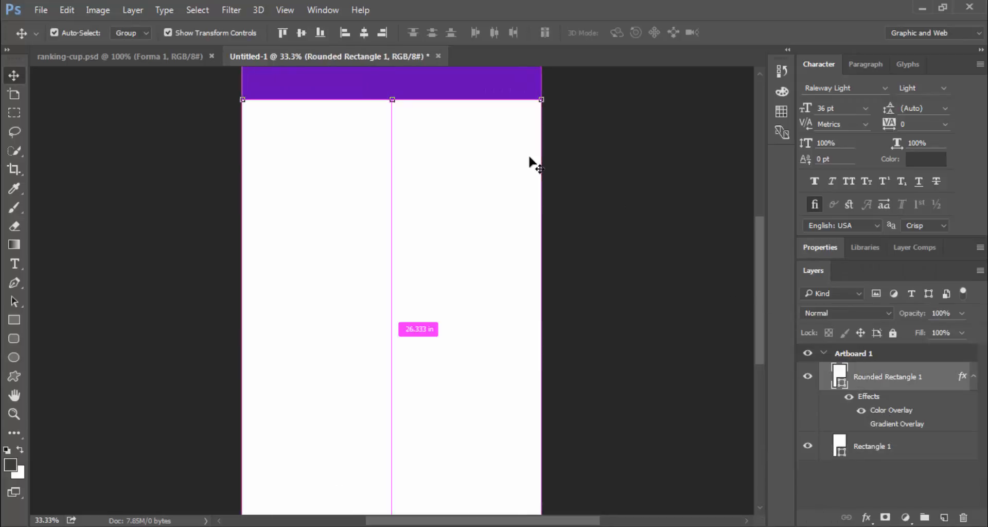
pyautogui.scroll(3, 530, 158)
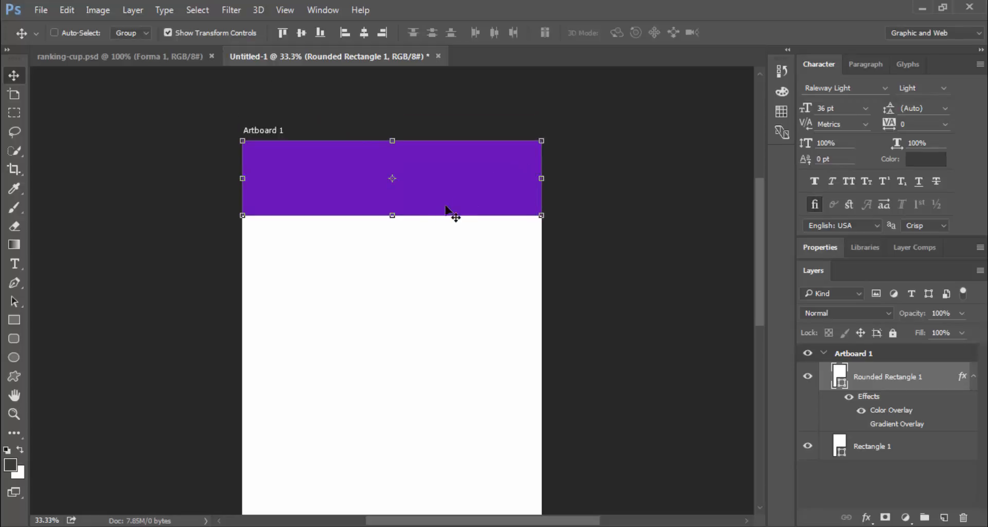
pyautogui.moveTo(393, 215); pyautogui.dragTo(396, 238)
pyautogui.press('Return')
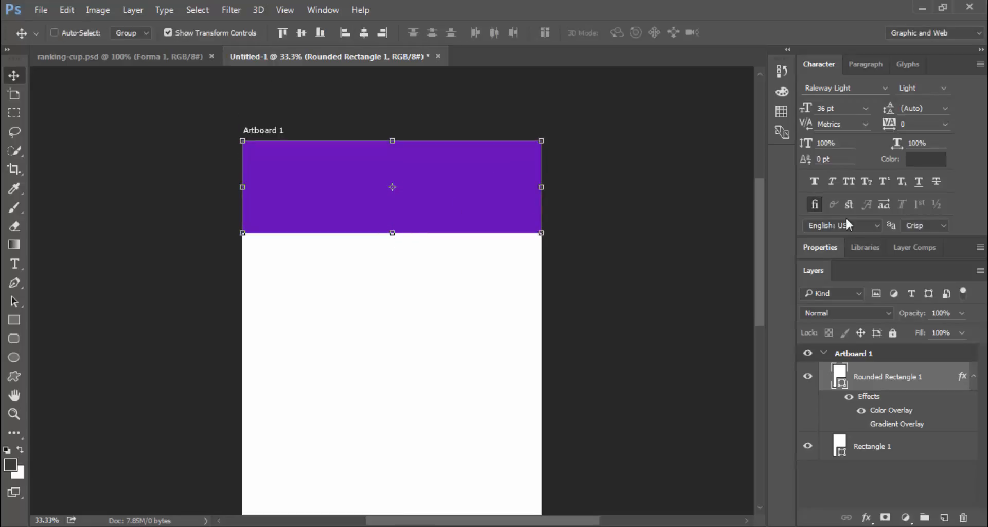
pyautogui.click(829, 252)
pyautogui.click(915, 298)
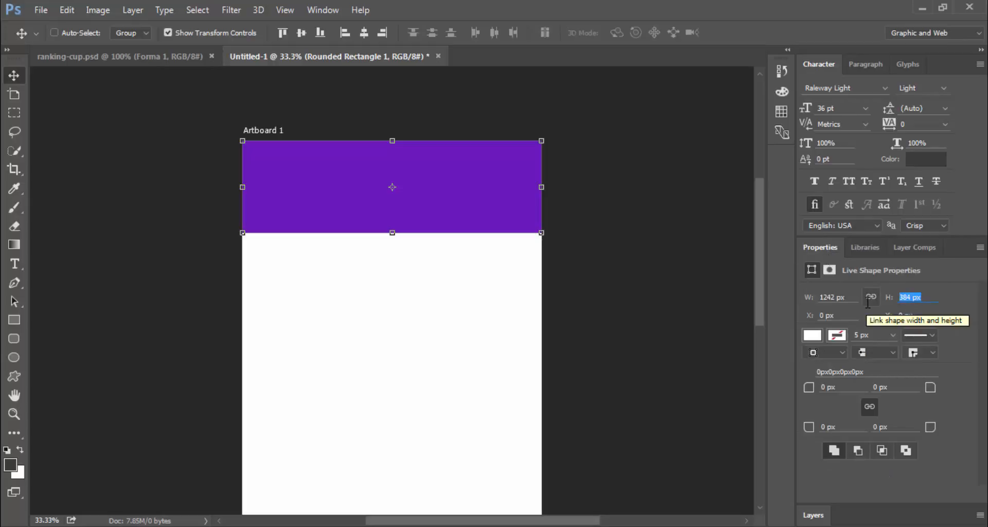
pyautogui.write('380')
pyautogui.press('Return')
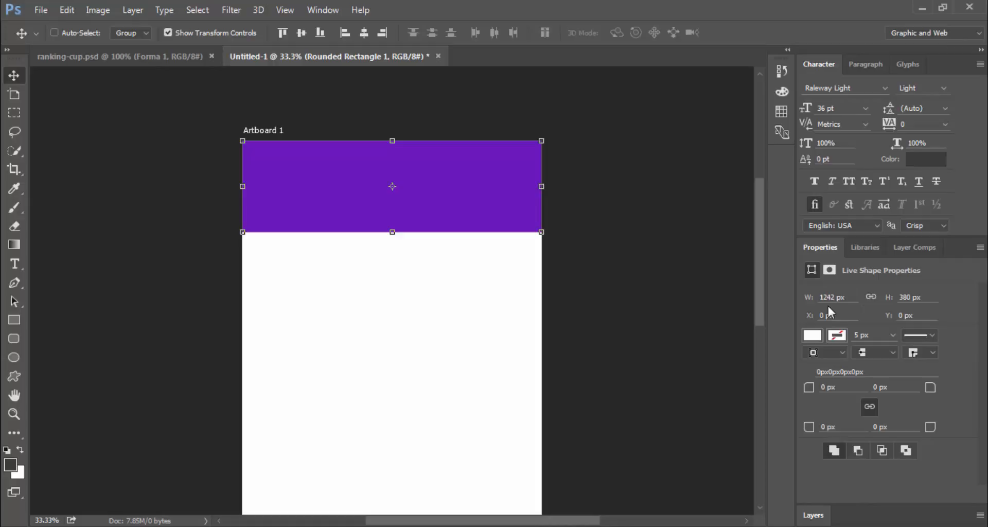
# Select the white background rectangle and turn off Show Transform Controls
pyautogui.click(811, 513)
pyautogui.click(866, 444)
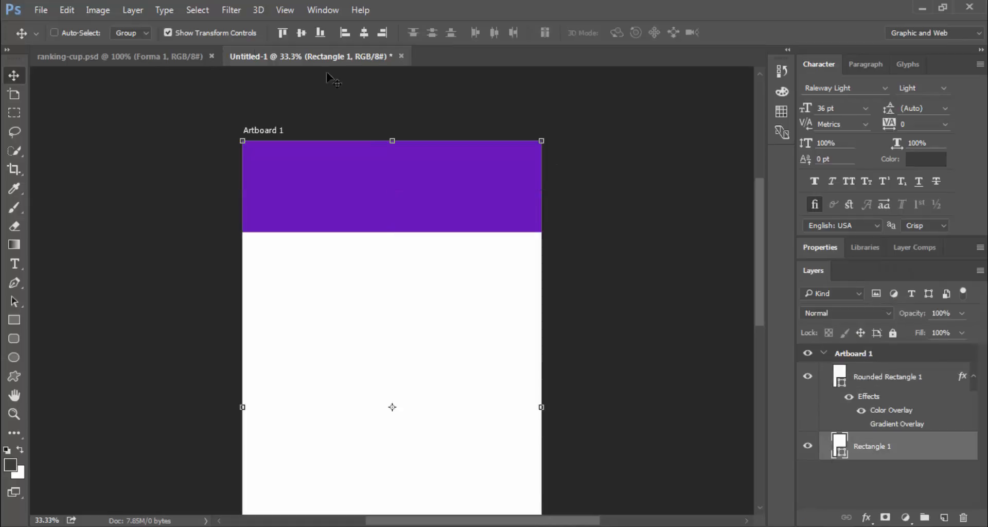
pyautogui.click(216, 31)
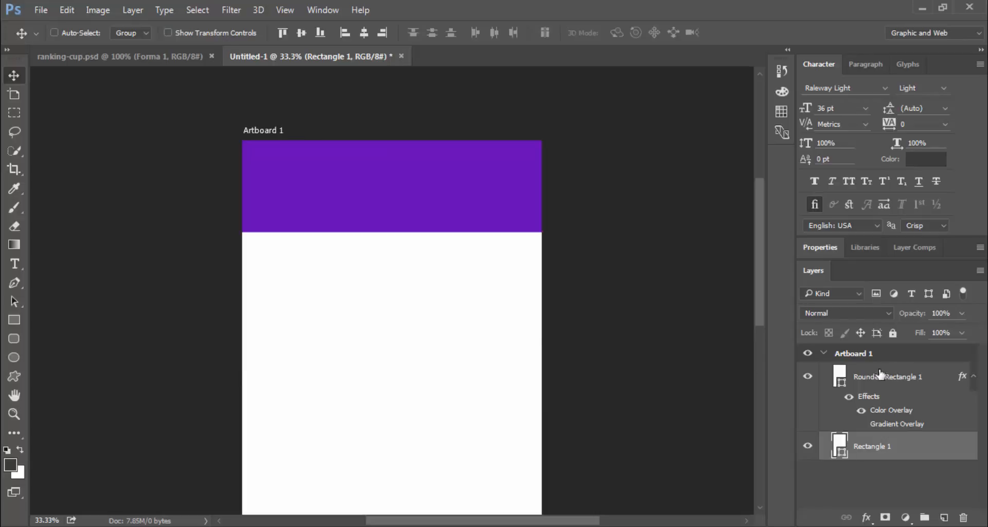
# Move the Forma 1 trophy from ranking-cup.psd above the header and colour it white, ffffff
pyautogui.click(132, 58)
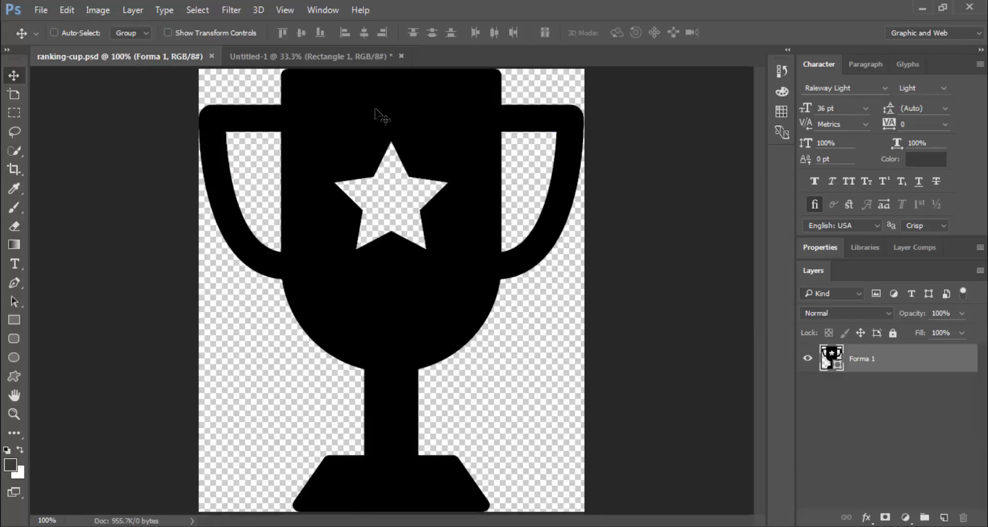
pyautogui.moveTo(381, 111); pyautogui.dragTo(335, 155)
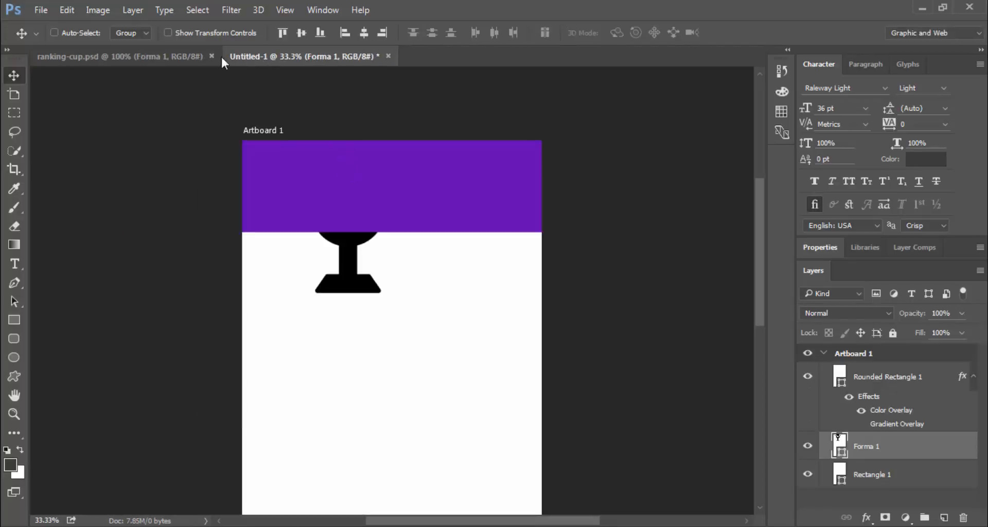
pyautogui.click(211, 56)
pyautogui.moveTo(894, 441); pyautogui.dragTo(837, 376)
pyautogui.doubleClick(837, 376)
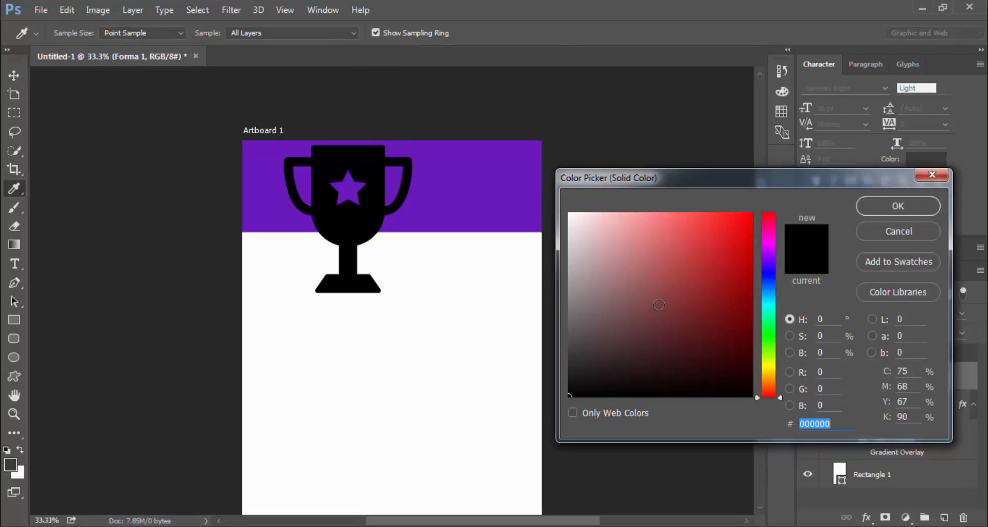
pyautogui.write('ffffff')
pyautogui.press('Return')
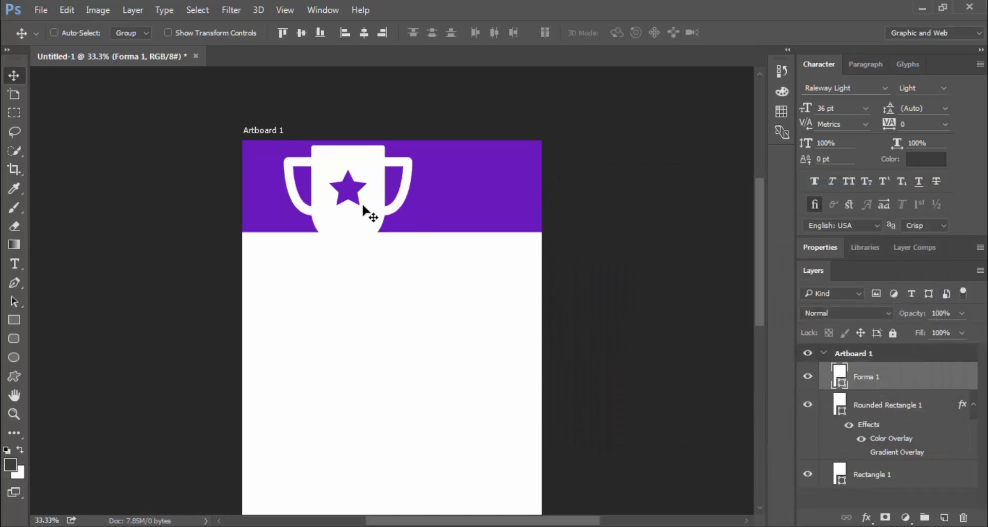
# Scale the trophy down to a small icon and place it in the header
pyautogui.moveTo(364, 211); pyautogui.dragTo(398, 213)
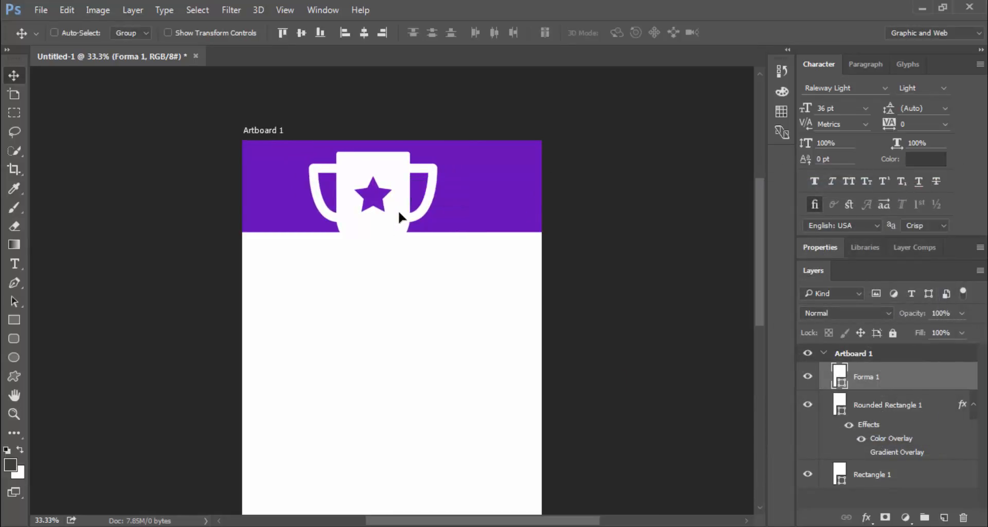
pyautogui.click(239, 36)
pyautogui.moveTo(441, 300); pyautogui.dragTo(345, 196)
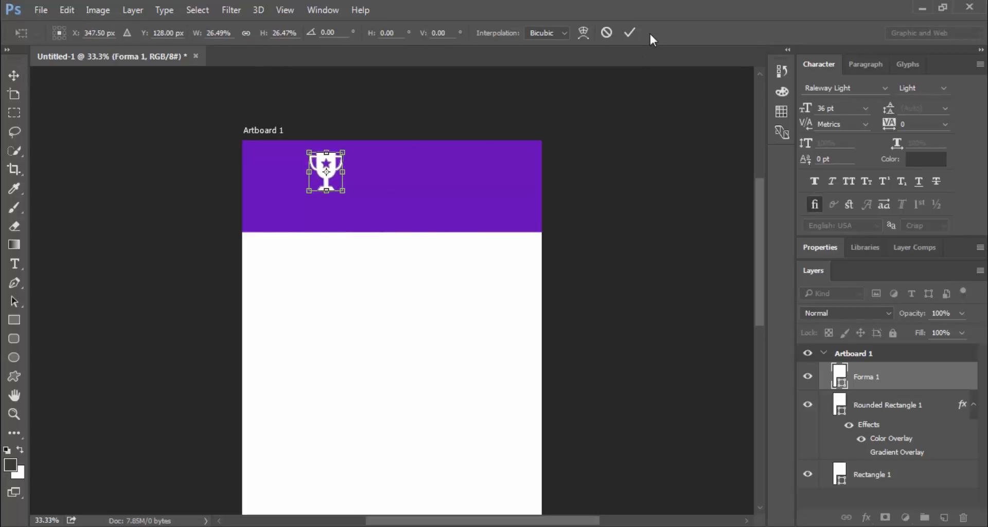
pyautogui.click(629, 33)
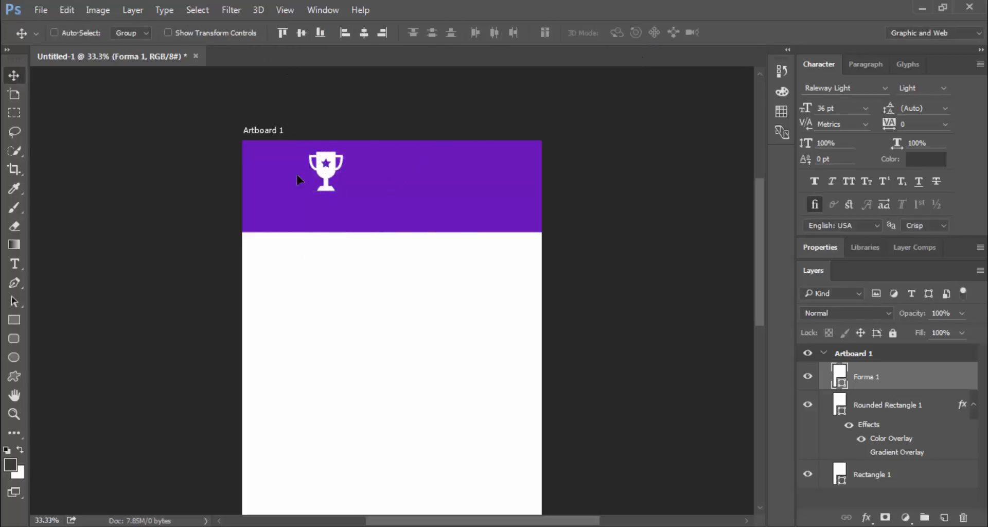
pyautogui.moveTo(325, 166); pyautogui.dragTo(290, 180)
# Align the trophy to the header's vertical centre and left edge
pyautogui.press('ctrl')
pyautogui.keyDown('ctrl'); pyautogui.click(885, 410); pyautogui.keyUp('ctrl')
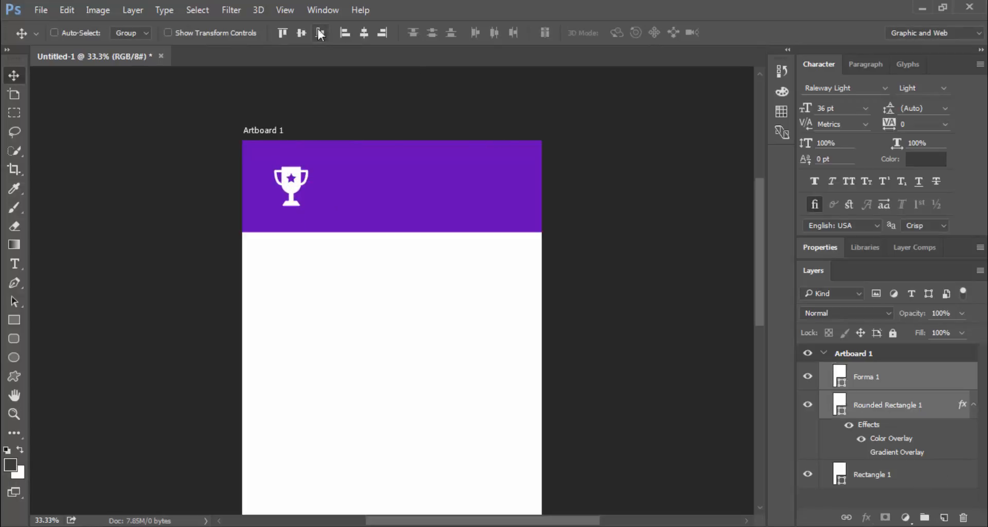
pyautogui.click(364, 33)
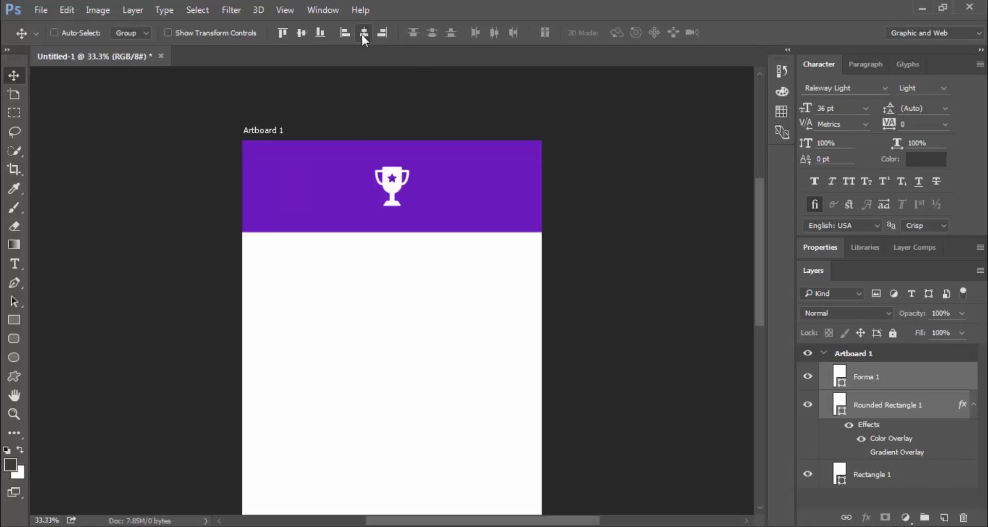
pyautogui.click(343, 33)
pyautogui.click(869, 386)
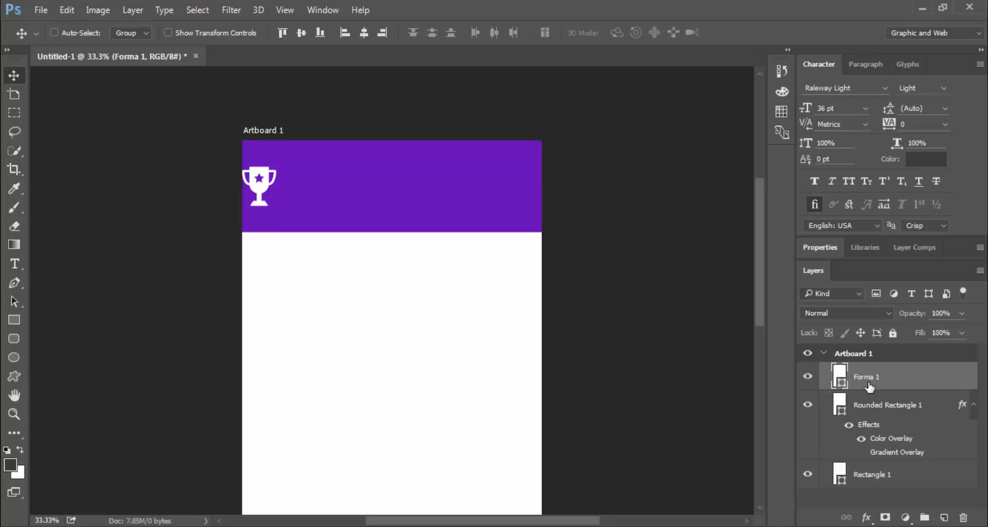
# Nudge the trophy right with Shift+arrow keys to inset it from the header's edge
pyautogui.hotkey('shift', 'Right')
pyautogui.hotkey('shift', 'Right')
pyautogui.hotkey('shift', 'Right')
pyautogui.hotkey('shift', 'Right')
pyautogui.hotkey('shift', 'Right')
pyautogui.hotkey('shift', 'Right')
pyautogui.hotkey('shift', 'Right')
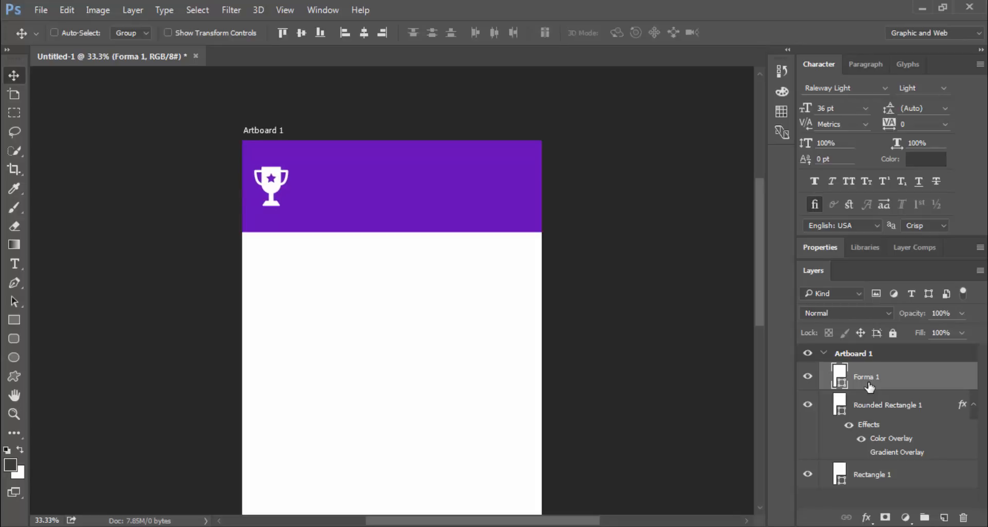
pyautogui.hotkey('shift', 'Right')
pyautogui.hotkey('shift', 'Right')
pyautogui.hotkey('shift', 'Right')
pyautogui.hotkey('shift', 'Right')
pyautogui.hotkey('shift', 'Right')
pyautogui.hotkey('shift', 'Right')
pyautogui.hotkey('shift', 'Right')
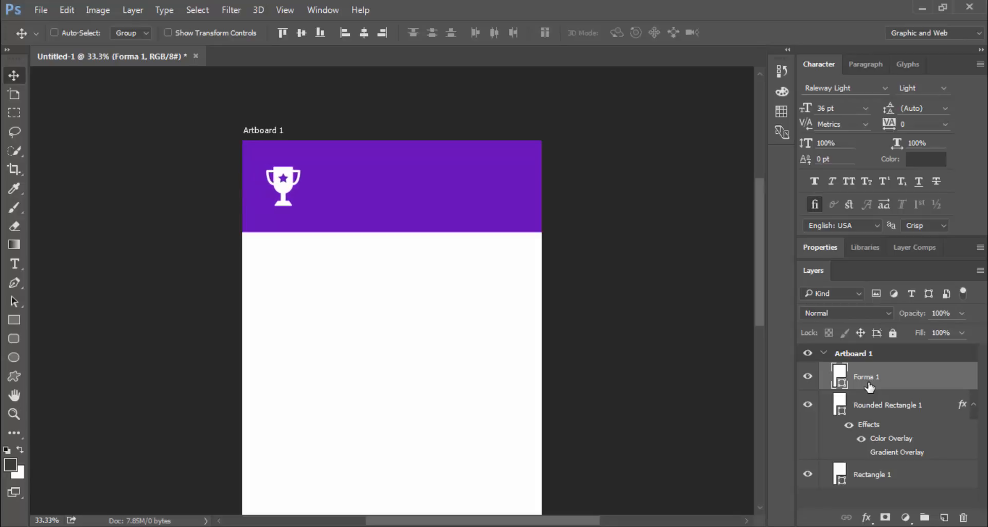
pyautogui.hotkey('shift', 'Right')
pyautogui.hotkey('shift', 'Right')
pyautogui.hotkey('shift', 'Right')
pyautogui.hotkey('shift', 'Right')
pyautogui.hotkey('shift', 'Right')
pyautogui.hotkey('shift', 'Right')
pyautogui.hotkey('shift', 'Right')
pyautogui.hotkey('shift', 'Right')
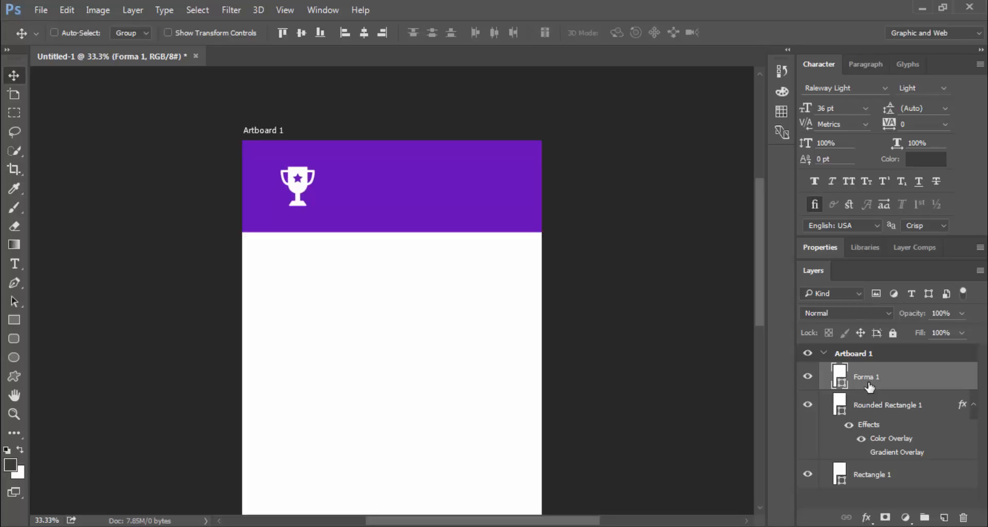
pyautogui.hotkey('shift', 'Right')
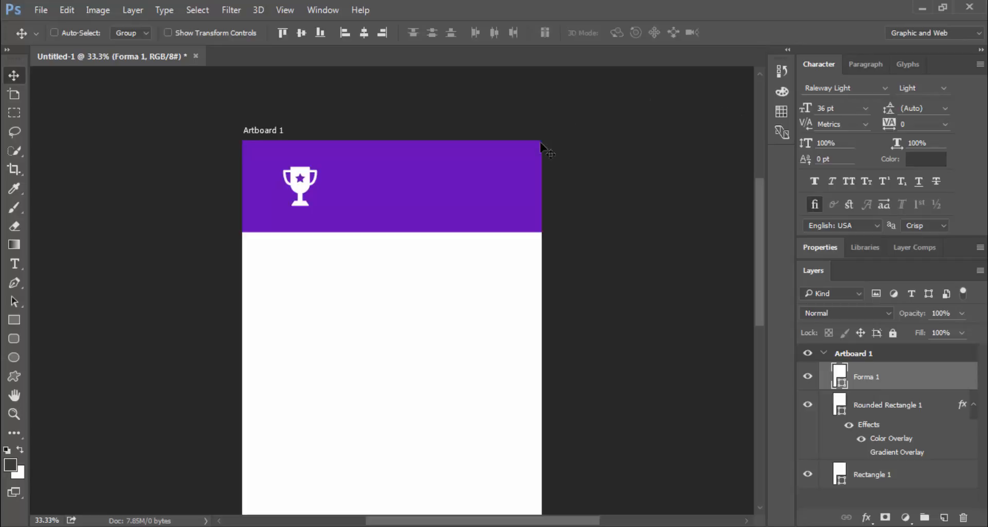
pyautogui.hotkey('shift', 'Left')
pyautogui.hotkey('shift', 'Left')
pyautogui.hotkey('shift', 'Left')
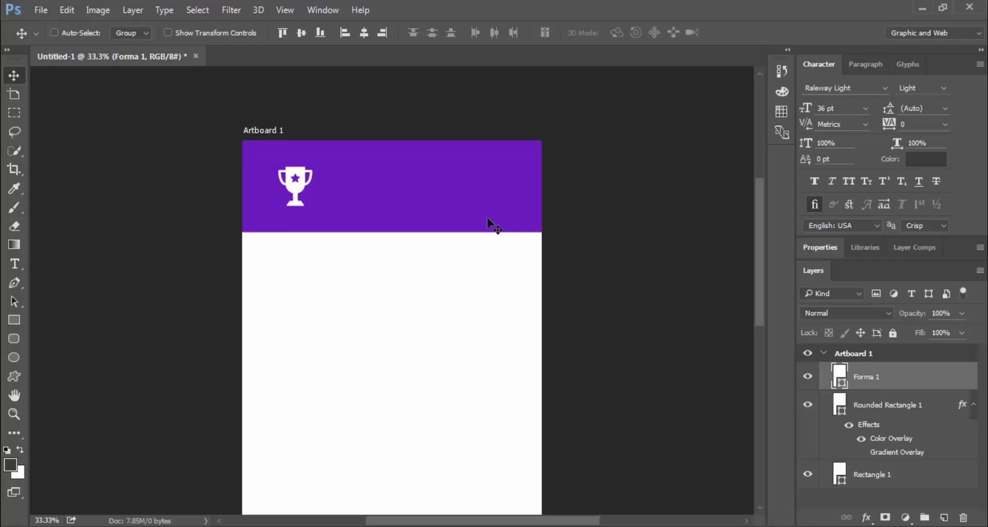
# Draw a perfect circle at the header's top-left corner
pyautogui.click(21, 357)
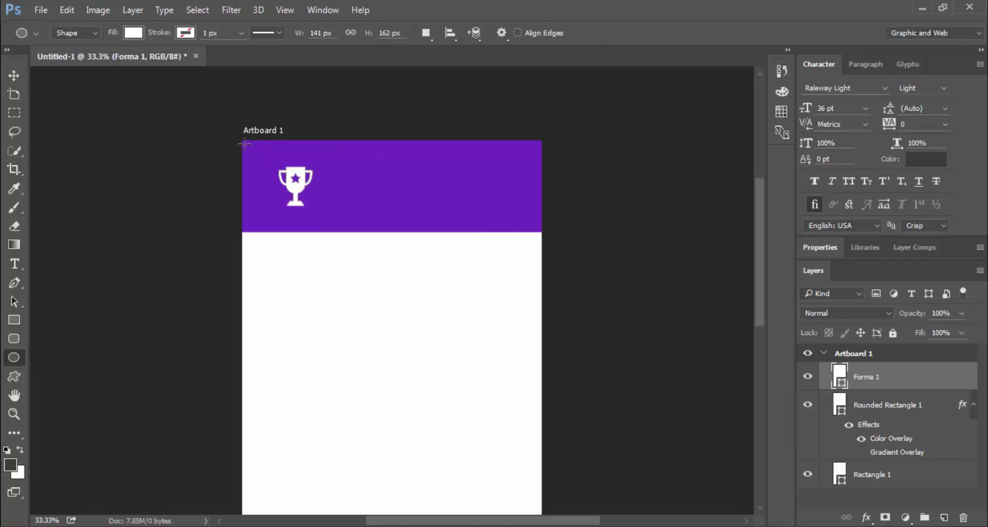
pyautogui.press('shift')
pyautogui.moveTo(252, 151); pyautogui.dragTo(311, 202)
pyautogui.click(823, 524)
pyautogui.press('v')
# Remove the circle's fill and give it a white outline
pyautogui.click(823, 248)
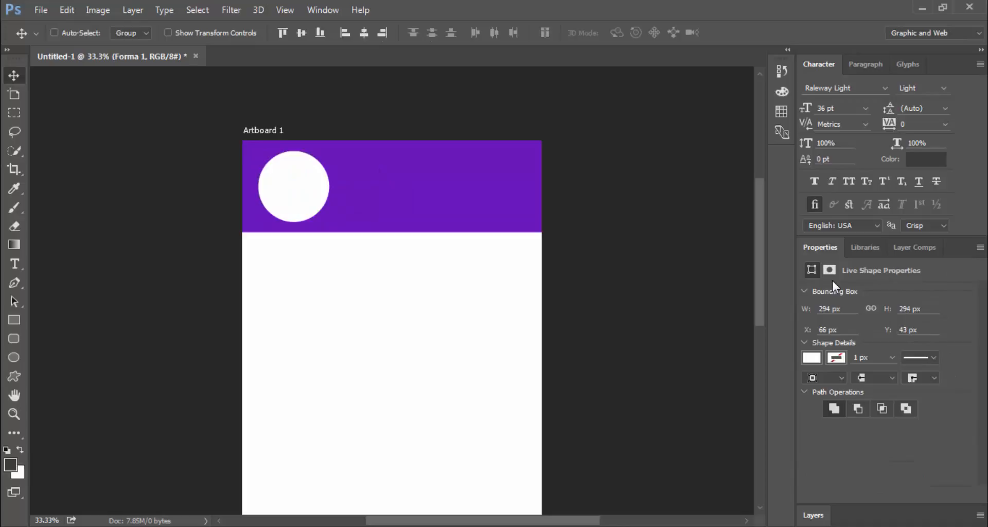
pyautogui.click(818, 358)
pyautogui.click(820, 146)
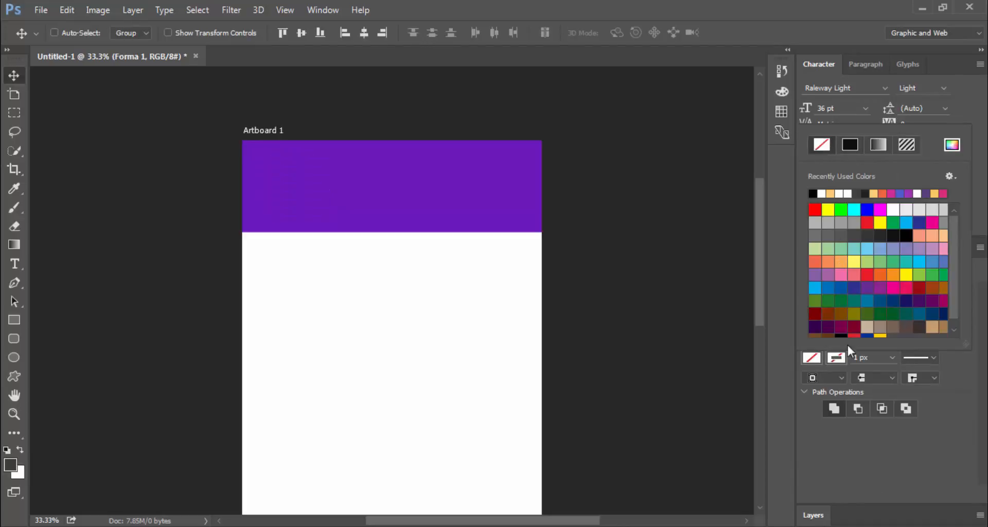
pyautogui.click(838, 358)
pyautogui.click(847, 194)
pyautogui.click(813, 515)
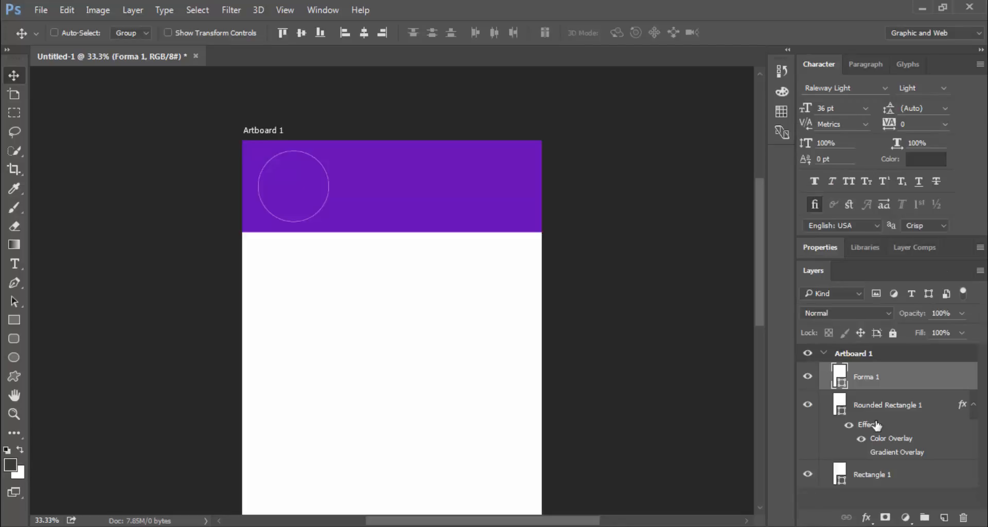
pyautogui.click(876, 406)
# Step backward repeatedly until the circle is gone and only the trophy remains
pyautogui.click(73, 11)
pyautogui.click(119, 20)
pyautogui.click(73, 12)
pyautogui.click(114, 34)
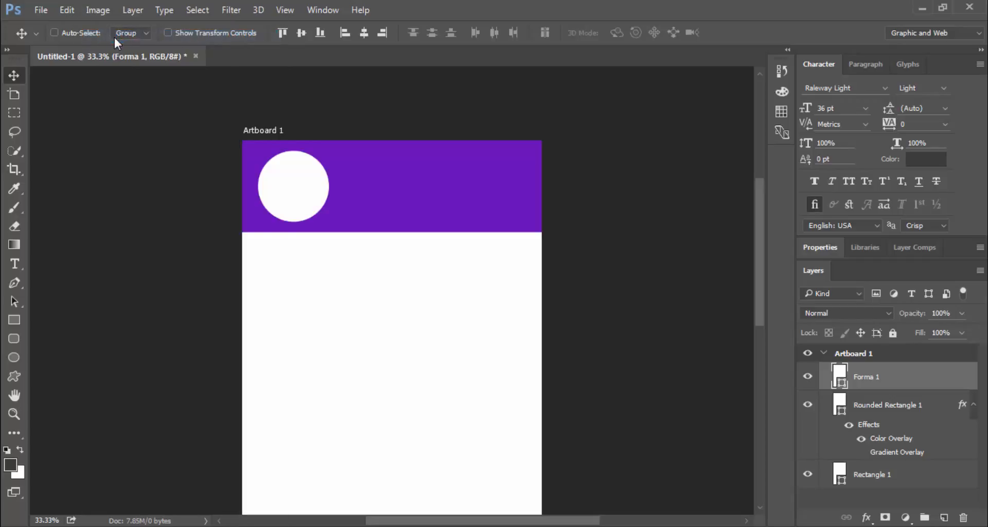
pyautogui.click(67, 11)
pyautogui.click(114, 34)
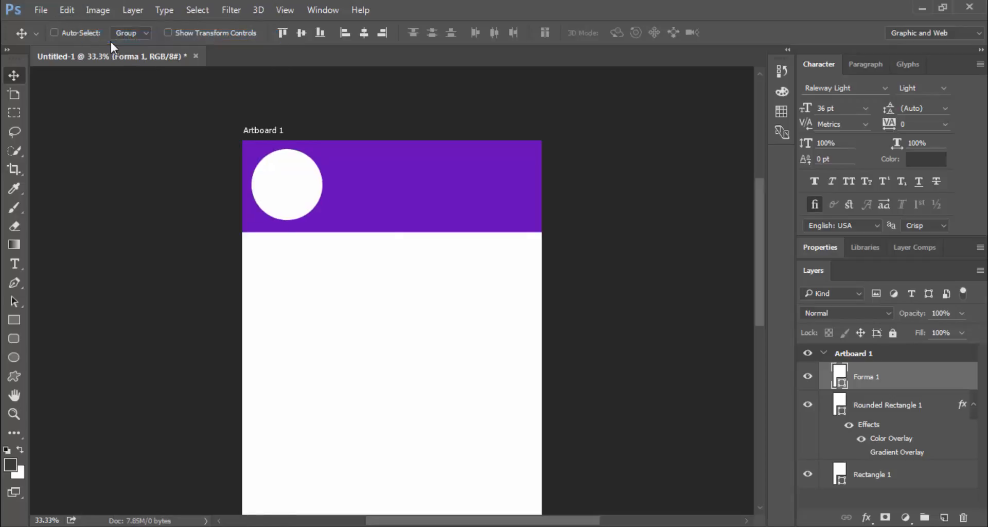
pyautogui.click(70, 10)
pyautogui.click(103, 41)
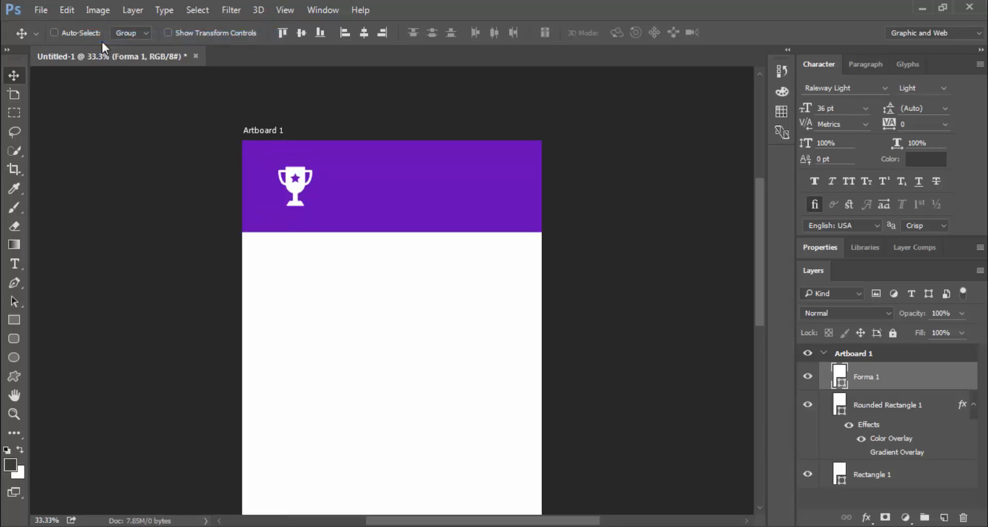
# Draw a circle in the middle of the purple header with the Ellipse tool
pyautogui.click(14, 356)
pyautogui.moveTo(371, 159); pyautogui.dragTo(444, 231)
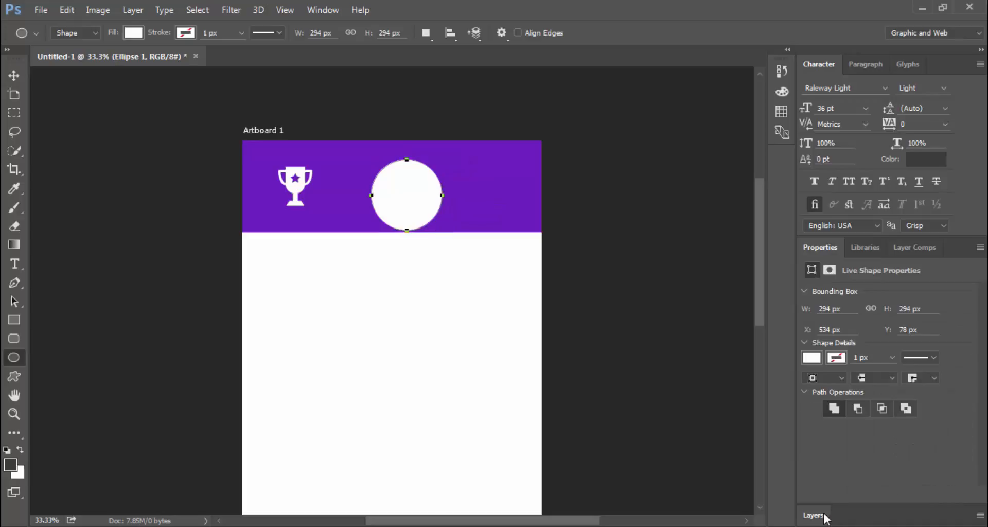
pyautogui.click(824, 516)
pyautogui.press('v')
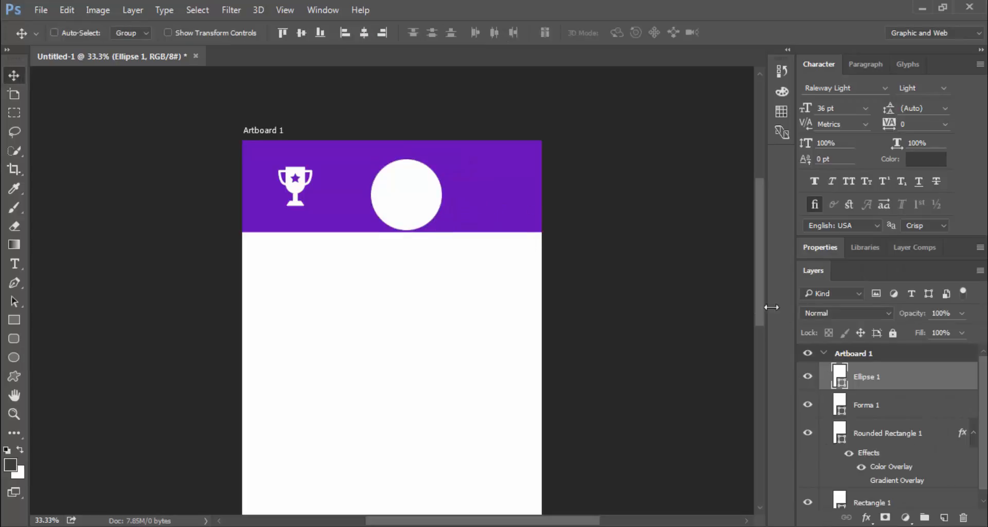
# Give the circle no fill and a white 20 px outline
pyautogui.click(820, 247)
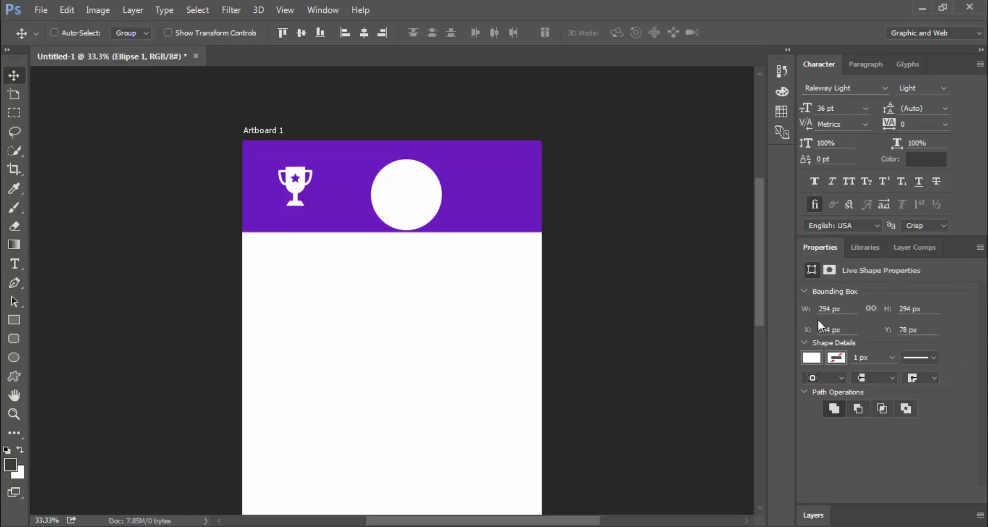
pyautogui.click(808, 356)
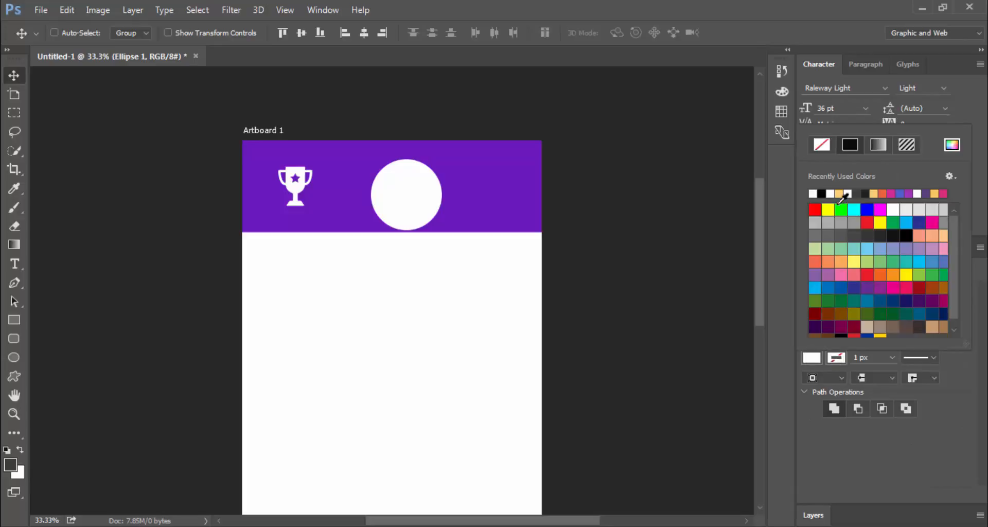
pyautogui.click(821, 146)
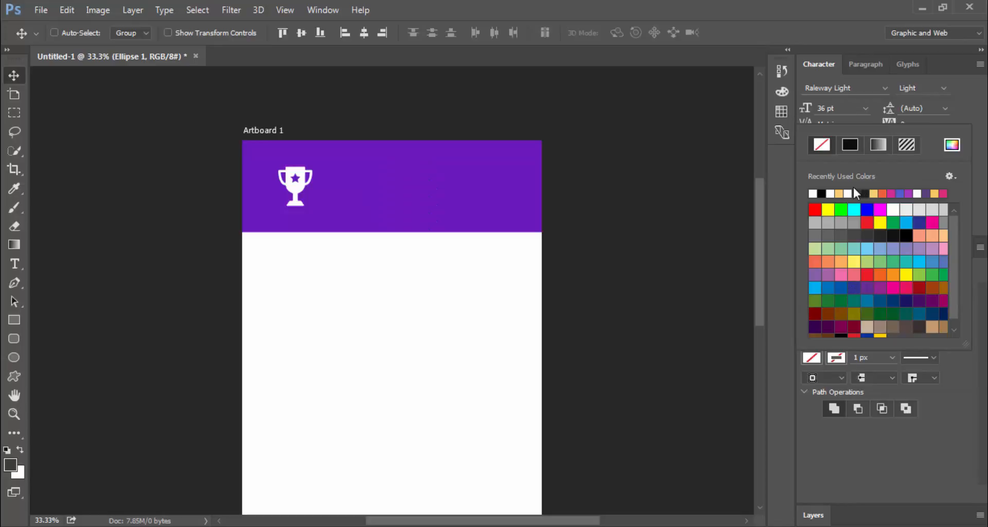
pyautogui.click(848, 193)
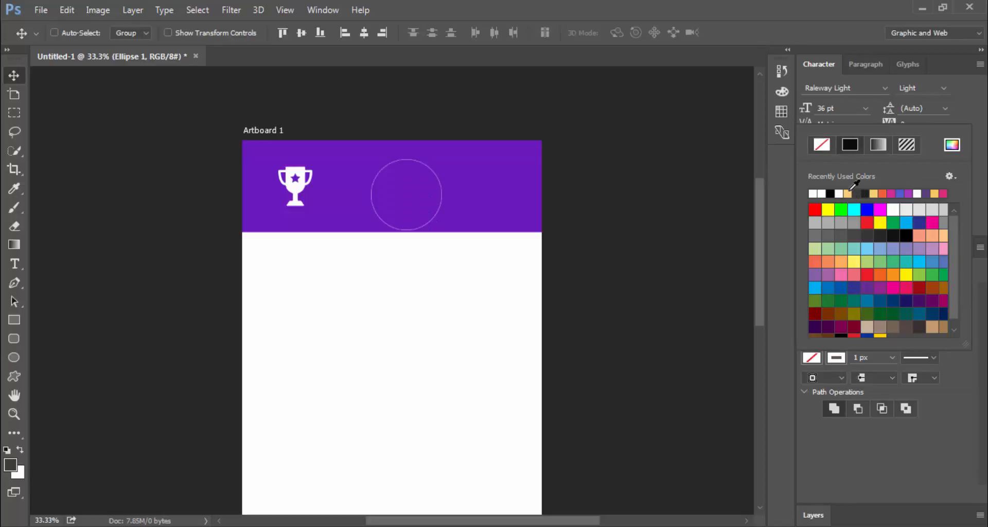
pyautogui.click(874, 361)
pyautogui.write('10')
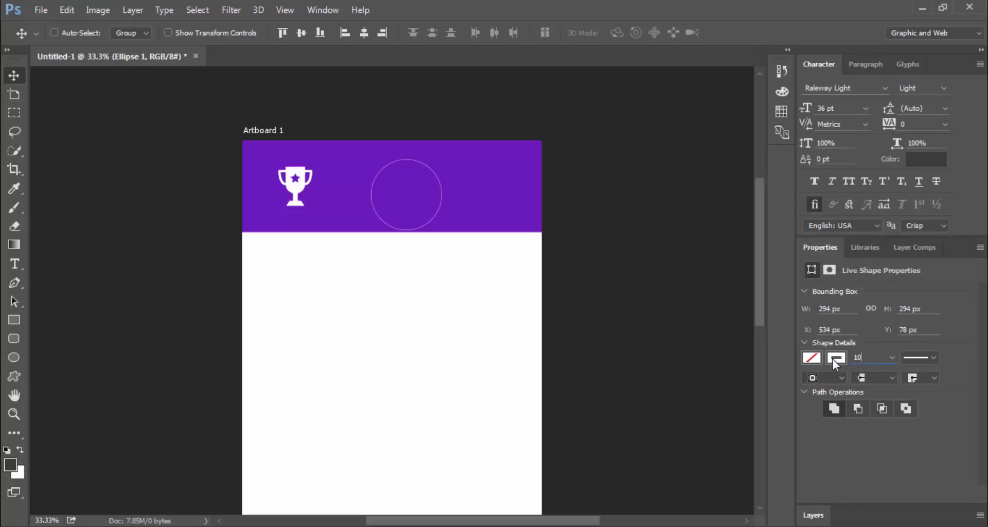
pyautogui.press('Return')
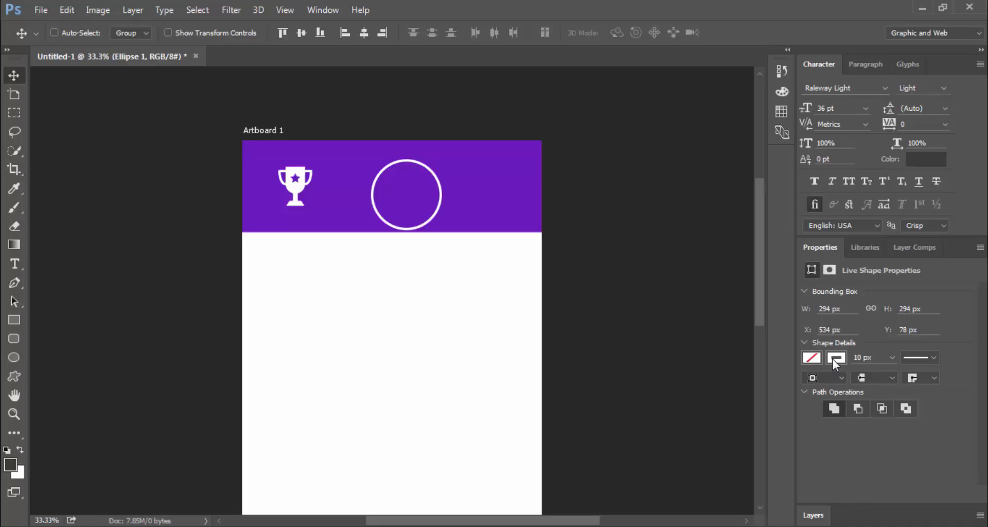
pyautogui.click(875, 359)
pyautogui.write('20')
pyautogui.press('Return')
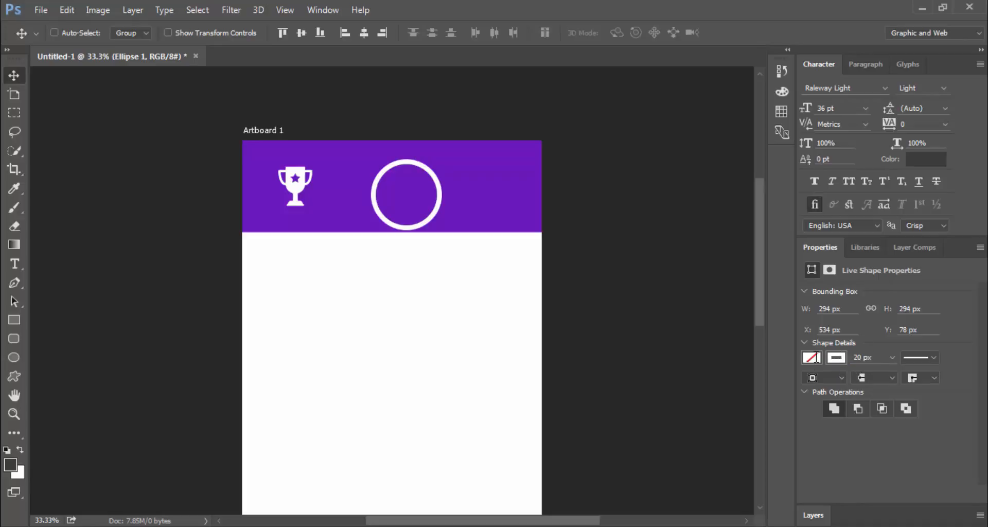
# Keep the circle layer's opacity at 100%
pyautogui.click(812, 514)
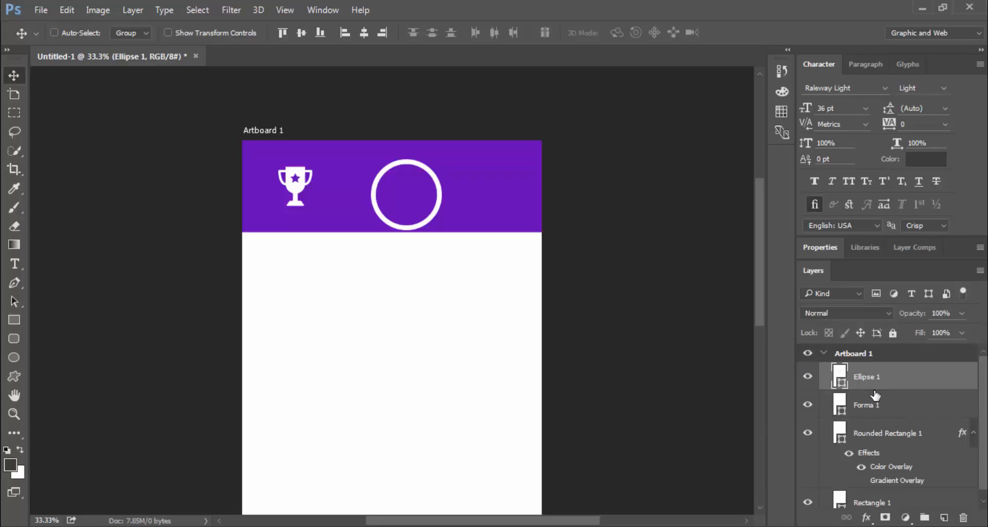
pyautogui.click(941, 312)
pyautogui.write('50')
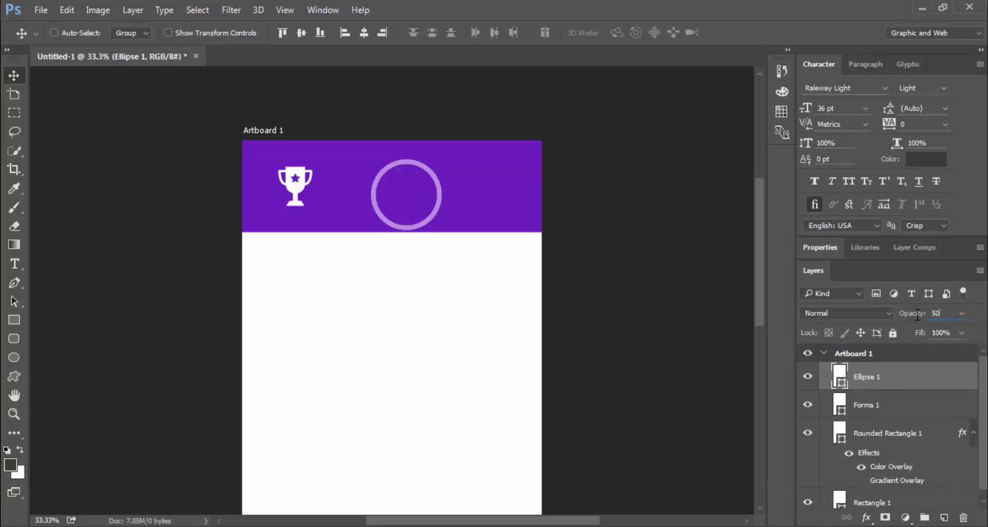
pyautogui.press('BackSpace')
pyautogui.press('BackSpace')
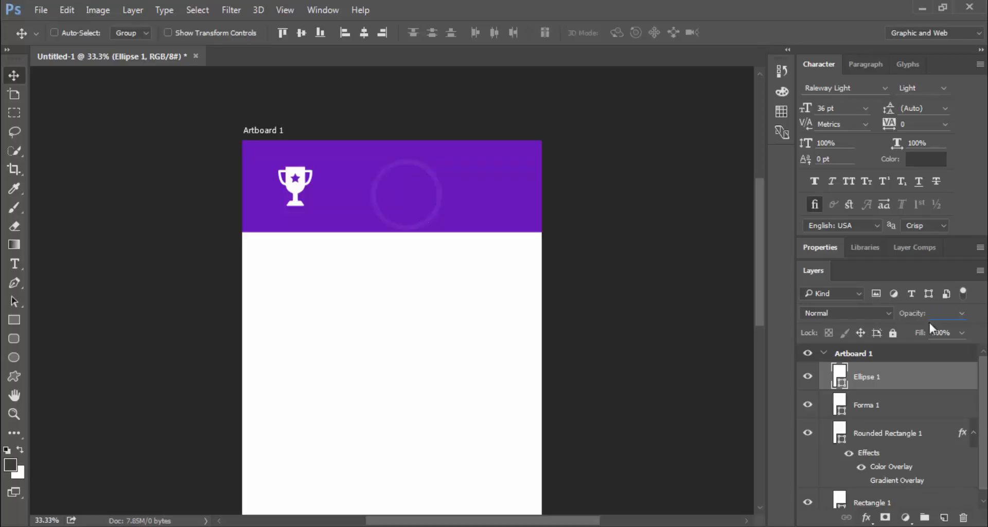
pyautogui.write('100')
pyautogui.press('Return')
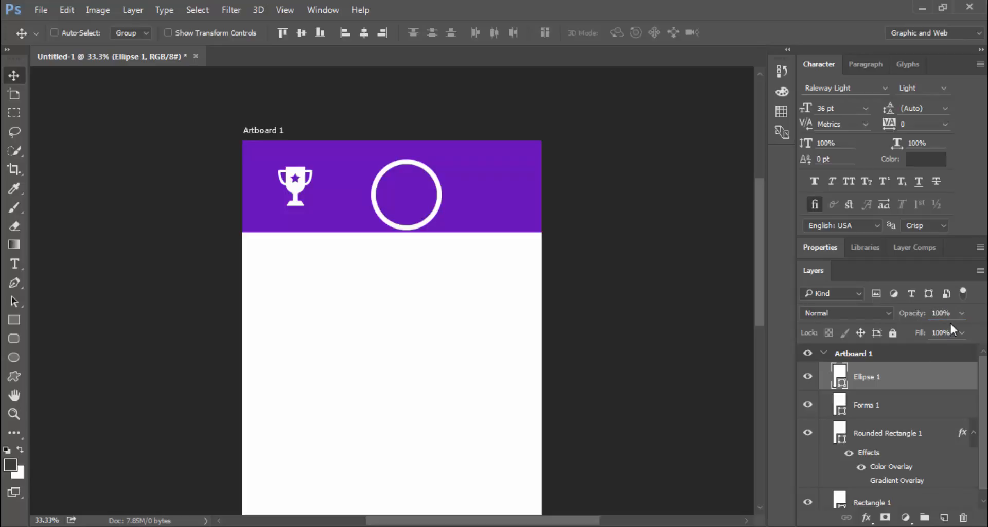
# Sample the header purple and pick a slightly brighter shade in the Color Picker
pyautogui.doubleClick(840, 375)
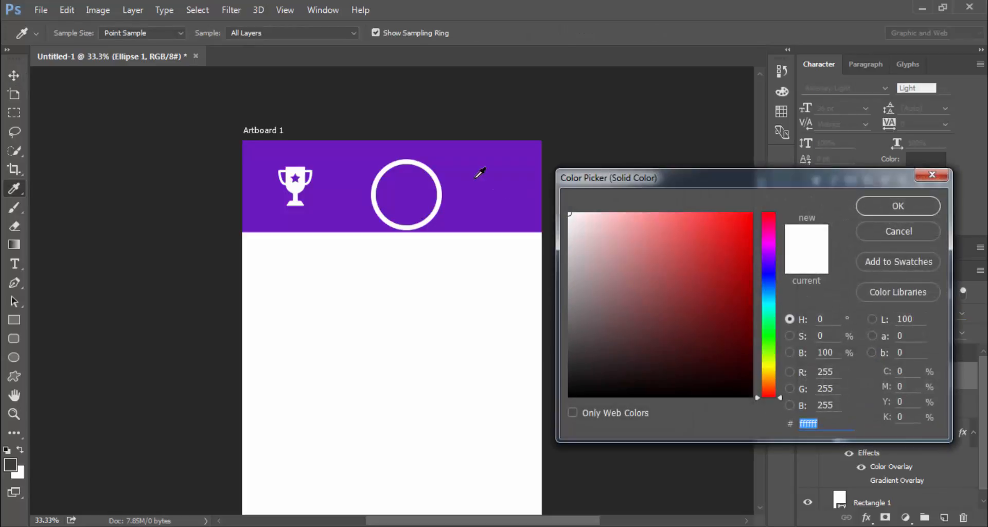
pyautogui.click(506, 187)
pyautogui.click(728, 241)
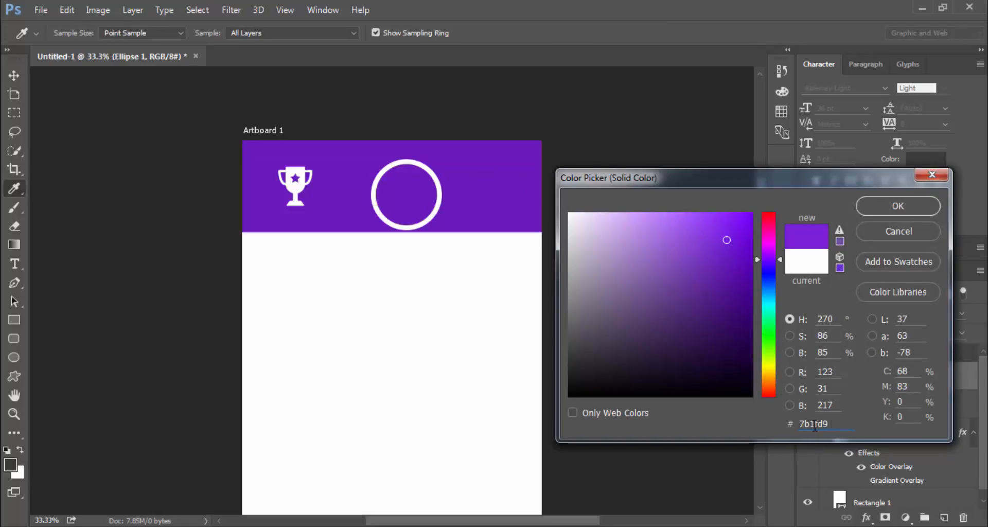
pyautogui.click(910, 206)
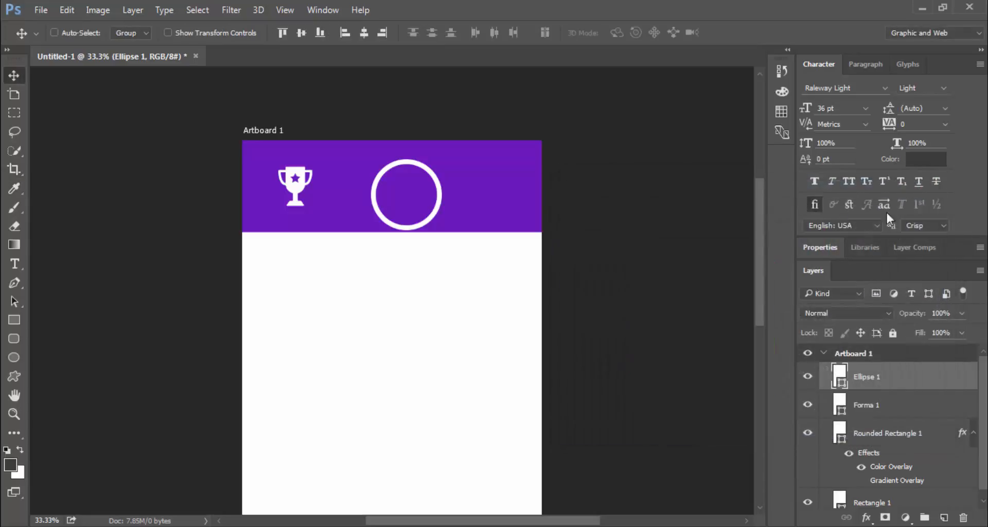
# Set the ring's outline to the lighter purple #7a21d6 and move the ring over the trophy
pyautogui.click(826, 251)
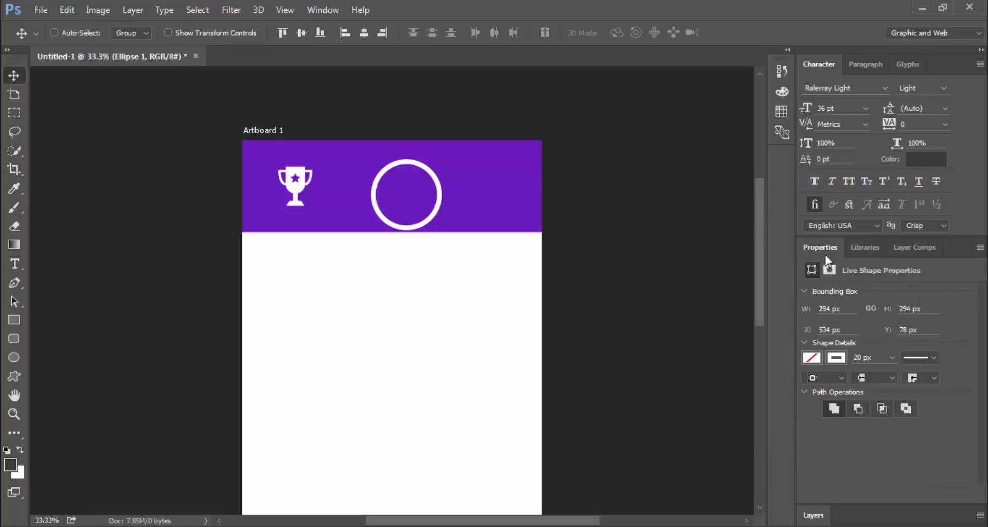
pyautogui.click(843, 359)
pyautogui.click(952, 144)
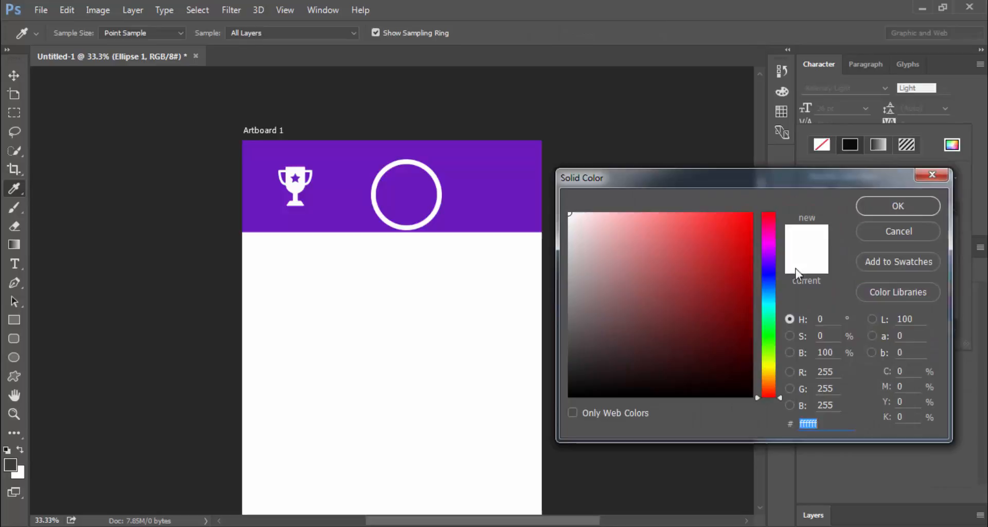
pyautogui.click(481, 166)
pyautogui.click(724, 242)
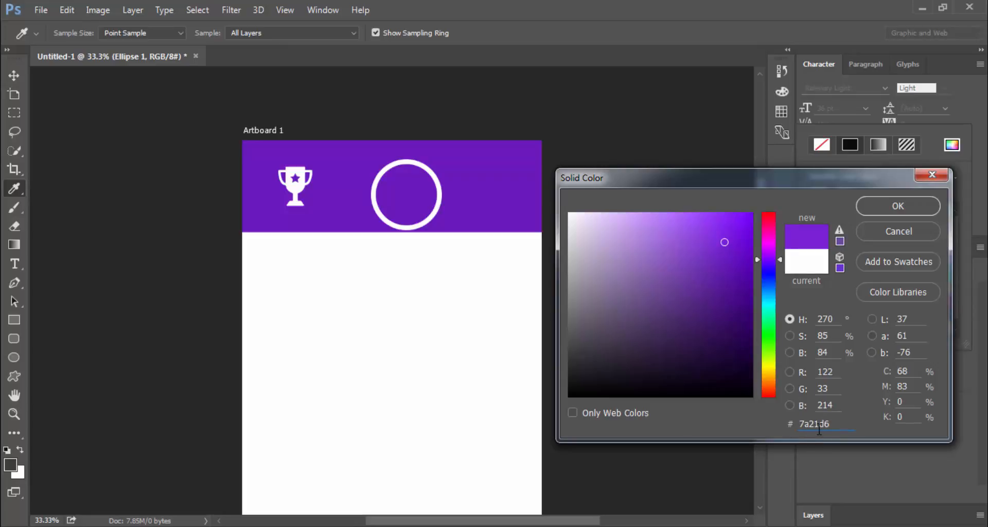
pyautogui.click(912, 207)
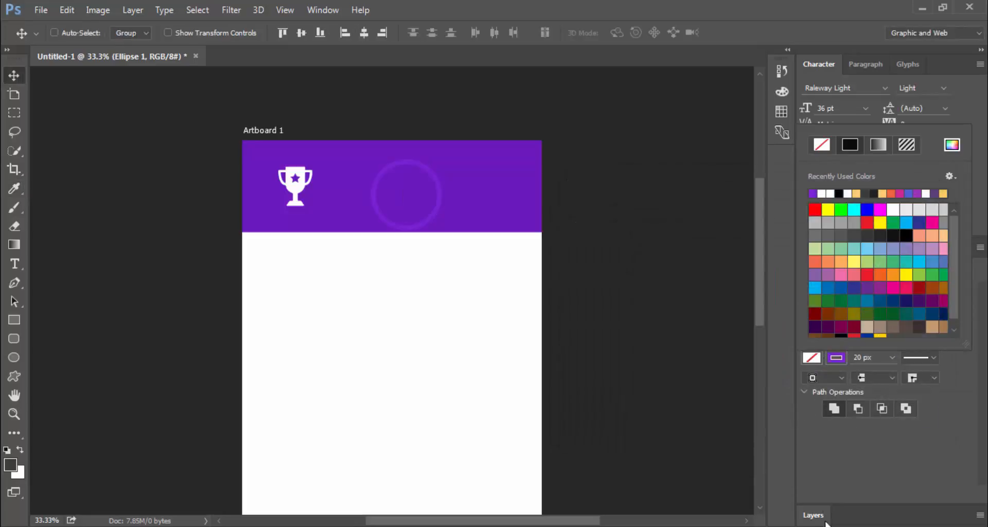
pyautogui.click(826, 522)
pyautogui.moveTo(430, 209)
pyautogui.mouseDown()
pyautogui.moveTo(371, 190)
pyautogui.moveTo(324, 202)
pyautogui.mouseUp()
# Duplicate the Ellipse 1 ring layer with its default name
pyautogui.press('ctrl')
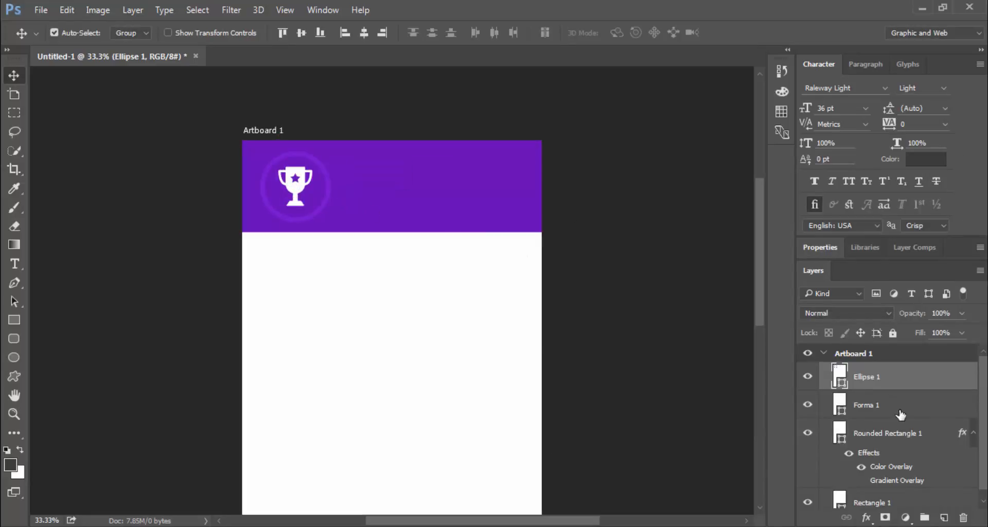
pyautogui.keyDown('ctrl'); pyautogui.click(900, 414); pyautogui.keyUp('ctrl')
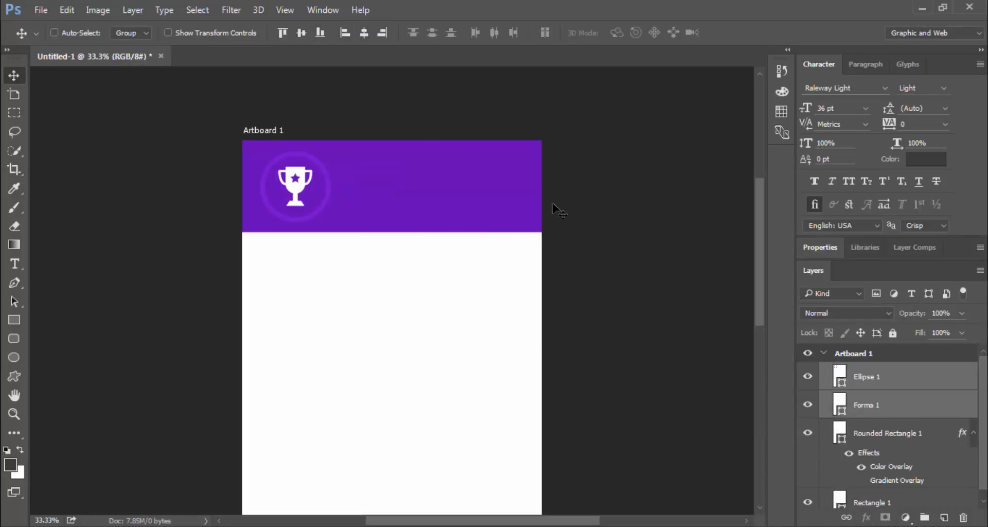
pyautogui.click(880, 383)
pyautogui.rightClick(882, 379)
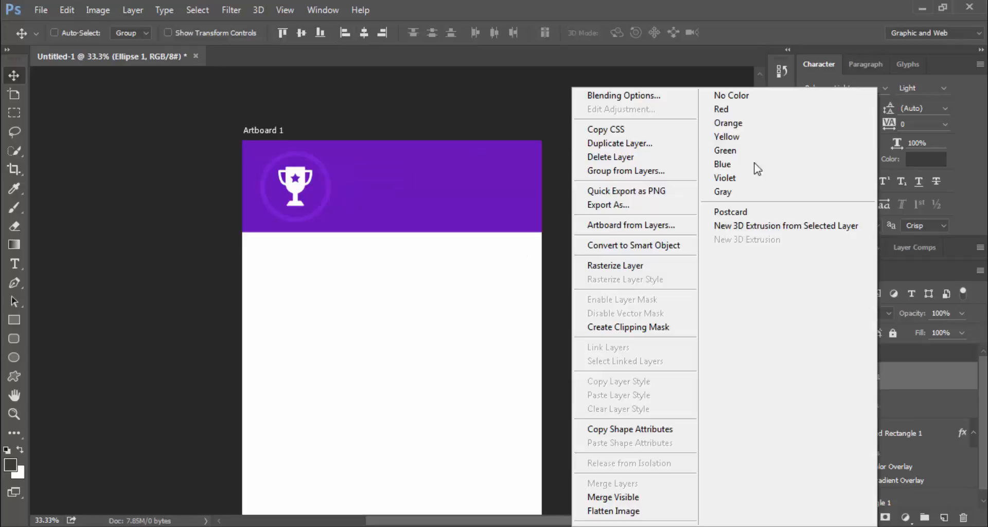
pyautogui.click(652, 139)
pyautogui.click(620, 164)
pyautogui.press('ctrl')
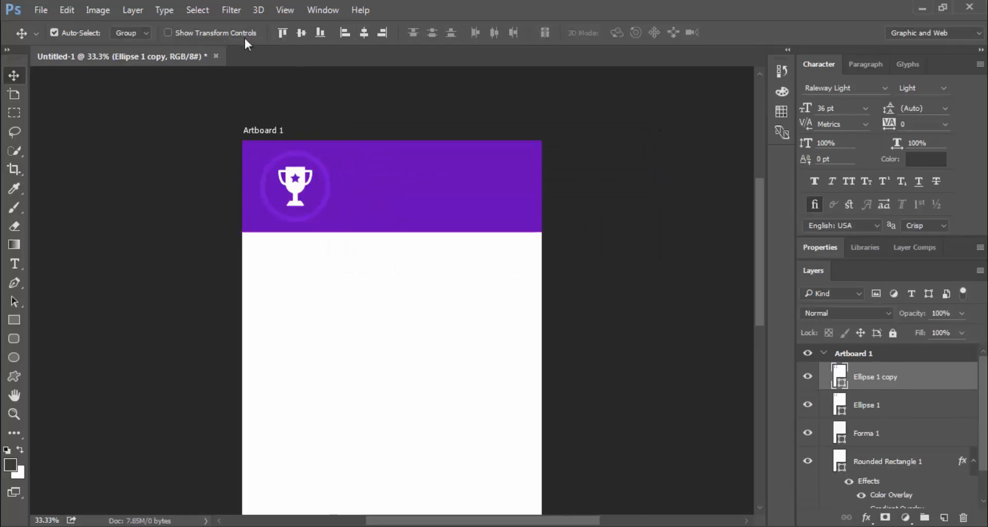
# Enlarge the copied ring to about 148% around the trophy, toward the header's left corner
pyautogui.click(199, 33)
pyautogui.moveTo(330, 151); pyautogui.dragTo(365, 117)
pyautogui.moveTo(337, 189); pyautogui.dragTo(318, 198)
pyautogui.press('Return')
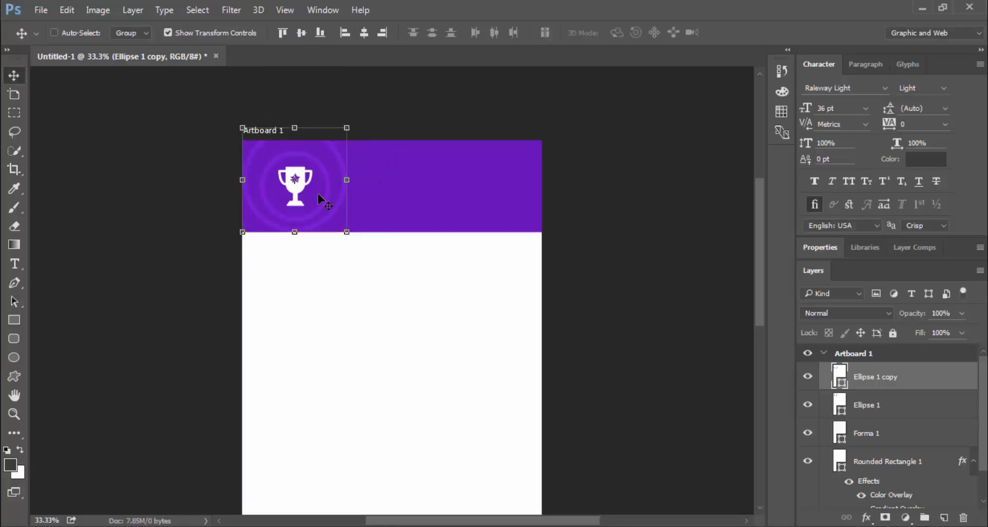
# Move the ring copy beneath the original and create a clipping mask for it
pyautogui.moveTo(871, 379); pyautogui.dragTo(874, 422)
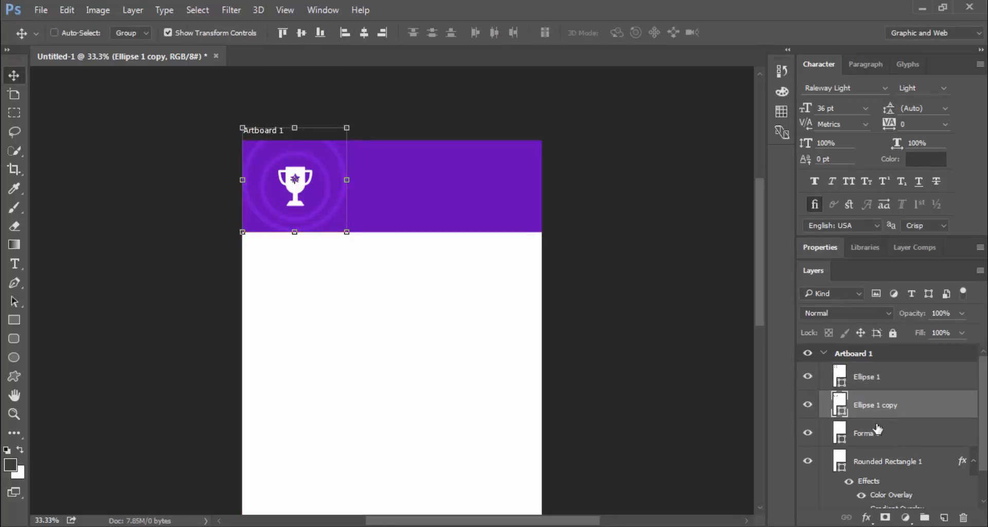
pyautogui.rightClick(873, 407)
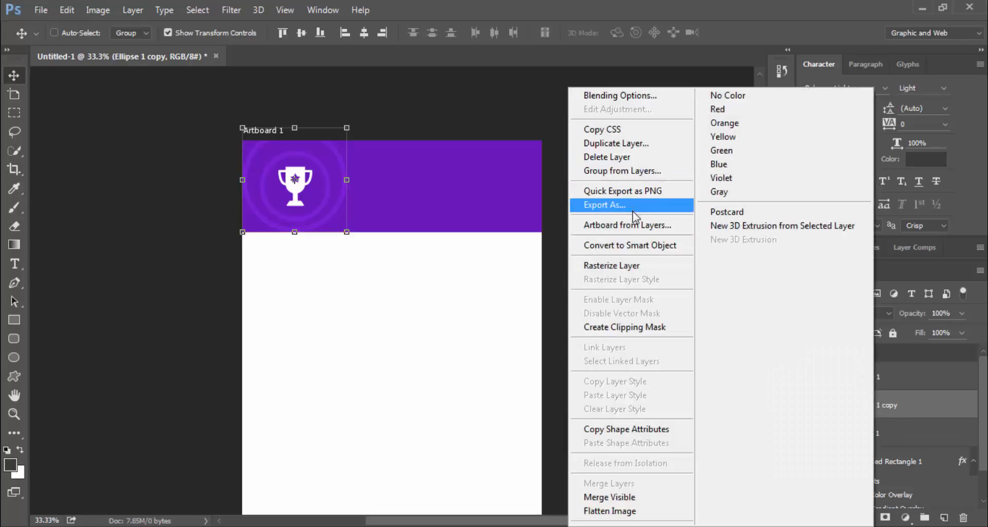
pyautogui.click(620, 328)
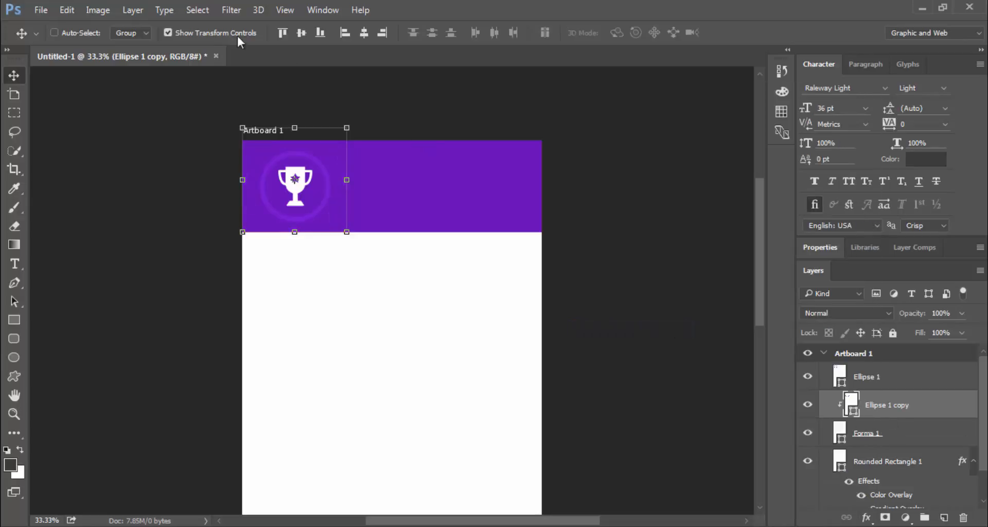
pyautogui.click(210, 32)
# Toggle the header's Color Overlay off and back on, then take up the Eyedropper
pyautogui.scroll(-2, 916, 447)
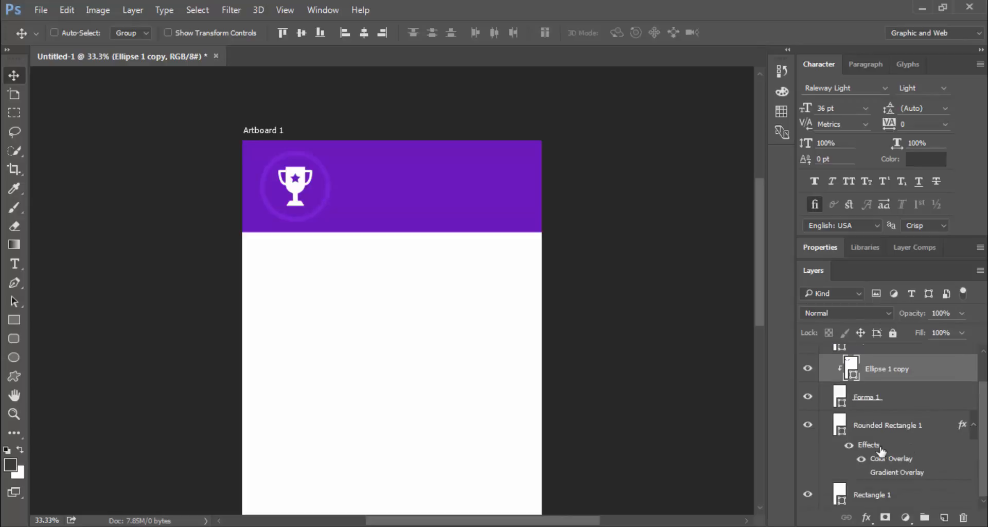
pyautogui.click(861, 458)
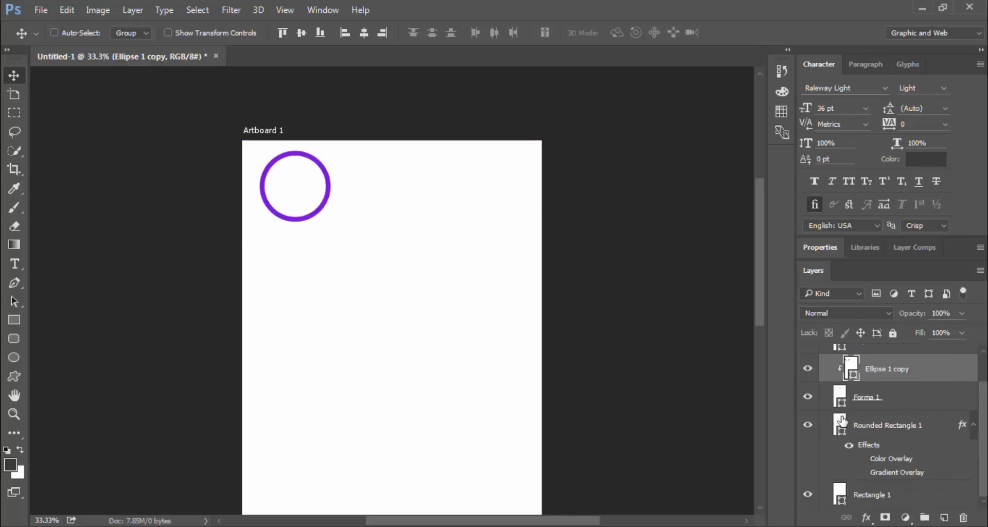
pyautogui.click(861, 458)
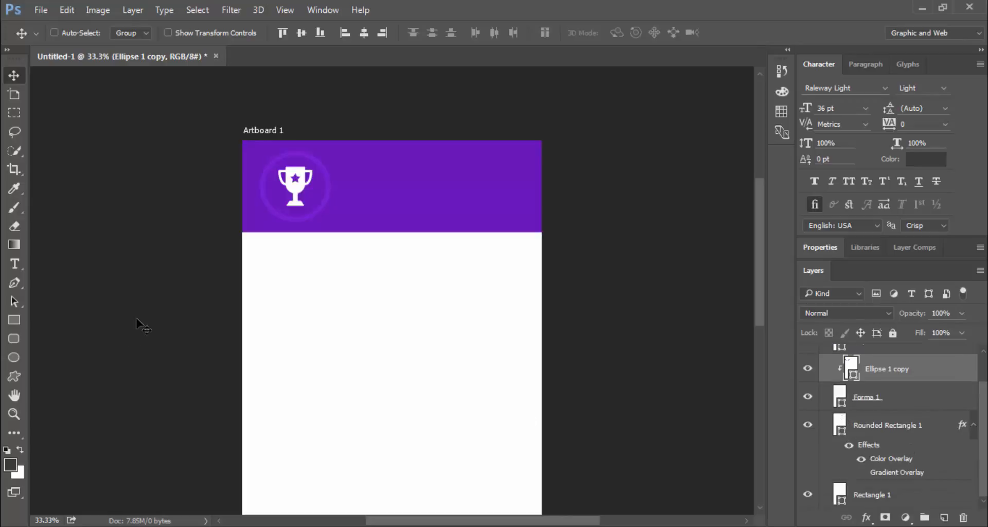
pyautogui.click(14, 188)
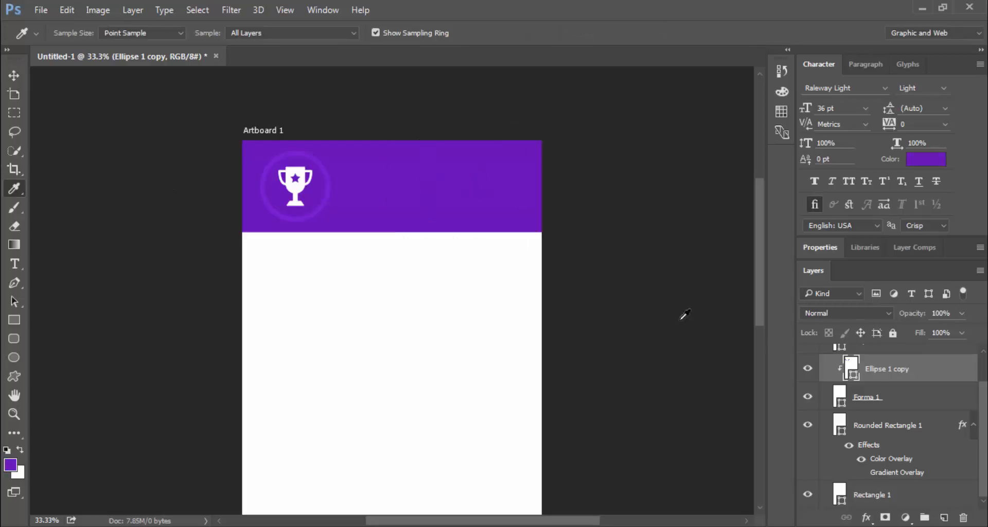
# Check the sampled purple and hide the header's Color Overlay
pyautogui.click(10, 466)
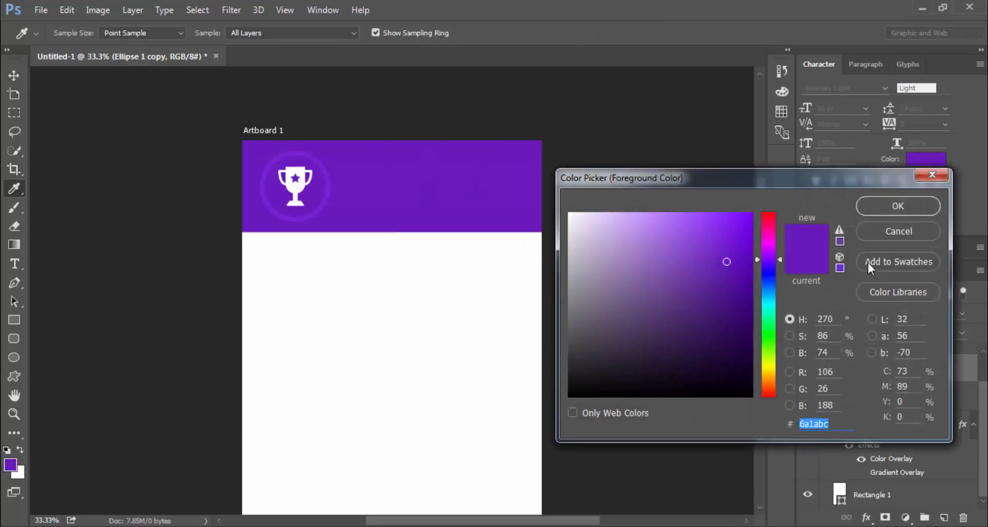
pyautogui.click(882, 199)
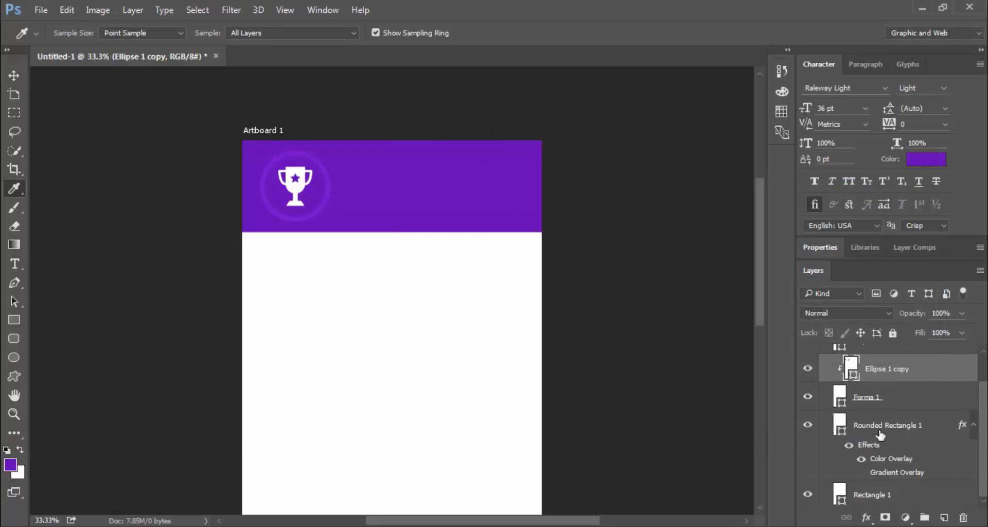
pyautogui.click(860, 459)
# Fill Rounded Rectangle 1 with 6a1abc purple and move Ellipse 1 copy directly above it
pyautogui.doubleClick(839, 425)
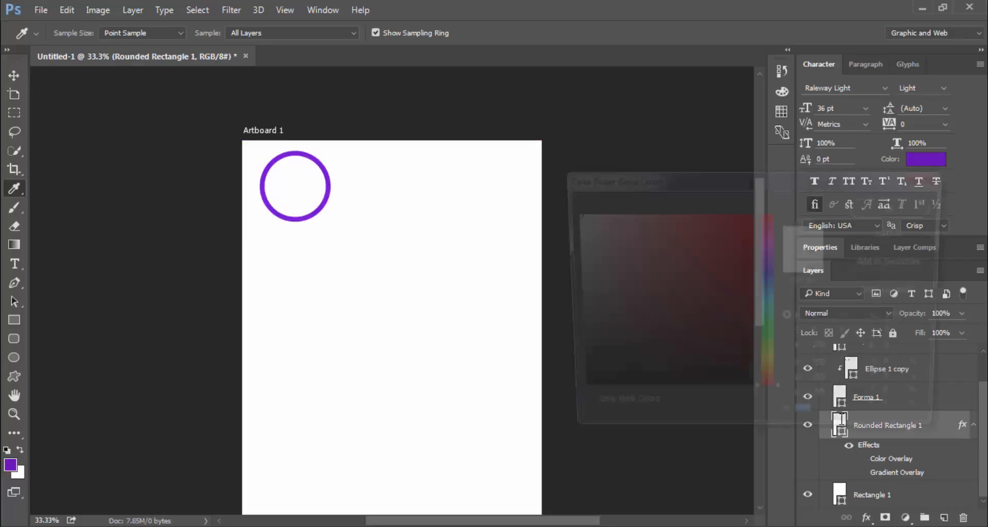
pyautogui.write('6a1abc')
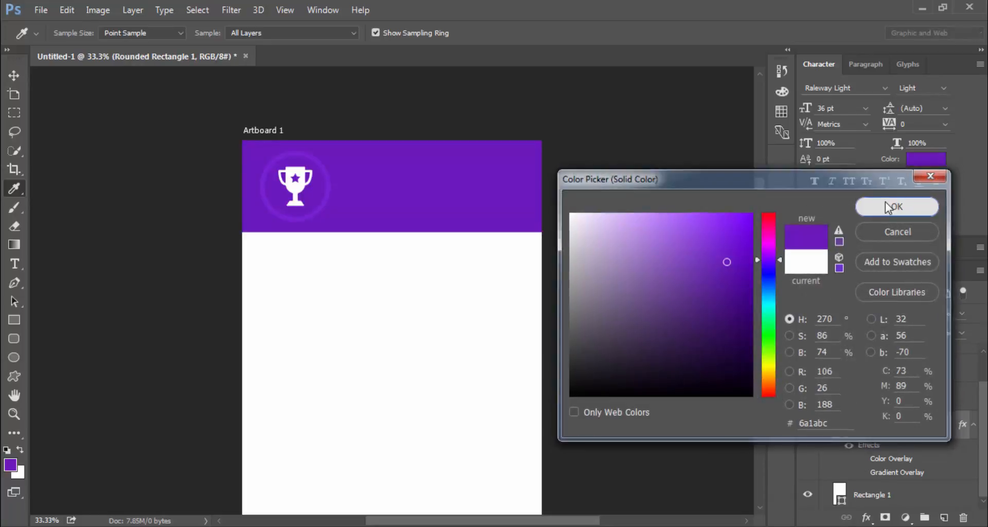
pyautogui.click(897, 206)
pyautogui.scroll(2, 889, 408)
pyautogui.moveTo(890, 408); pyautogui.dragTo(873, 445)
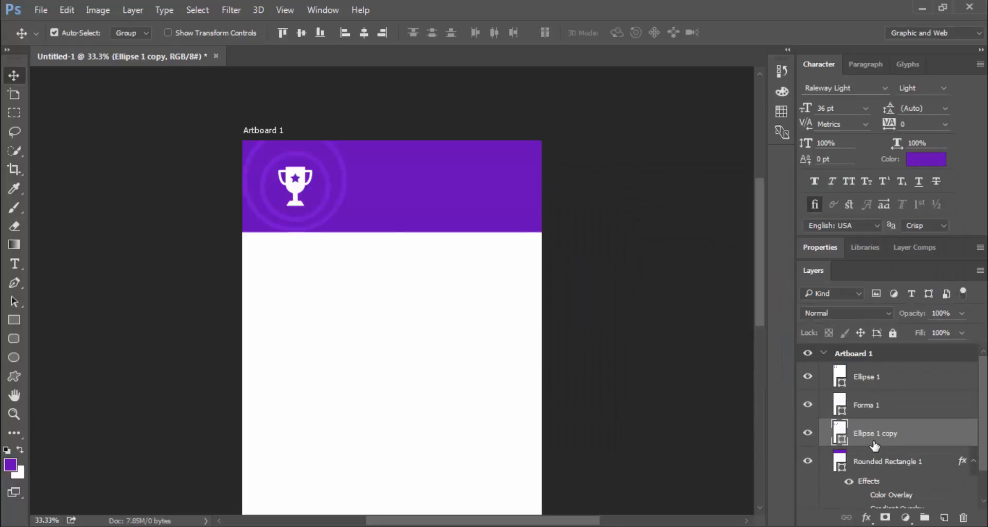
# Clip Ellipse 1 copy to the header, duplicate it, and clip the duplicate as well
pyautogui.keyDown('alt'); pyautogui.click(874, 445); pyautogui.keyUp('alt')
pyautogui.press('ctrl')
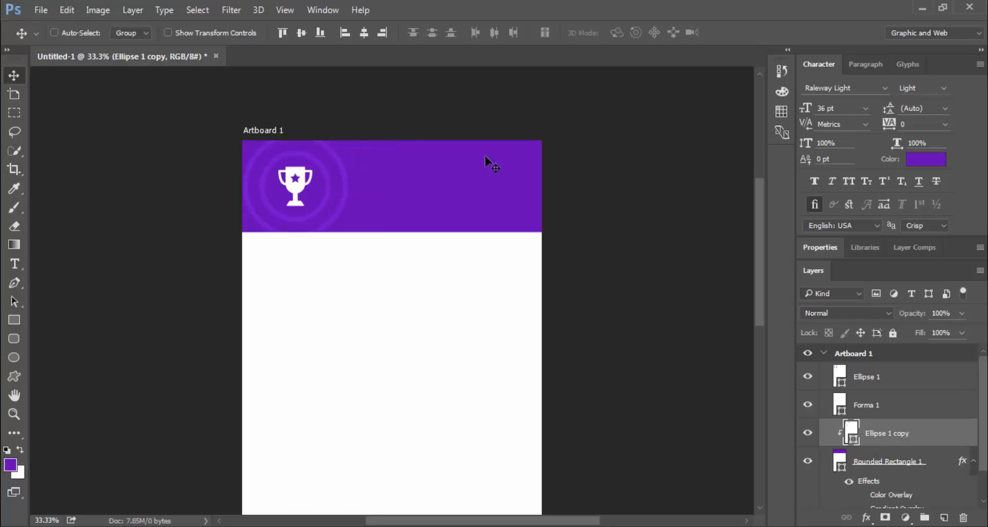
pyautogui.rightClick(916, 432)
pyautogui.click(653, 143)
pyautogui.click(633, 167)
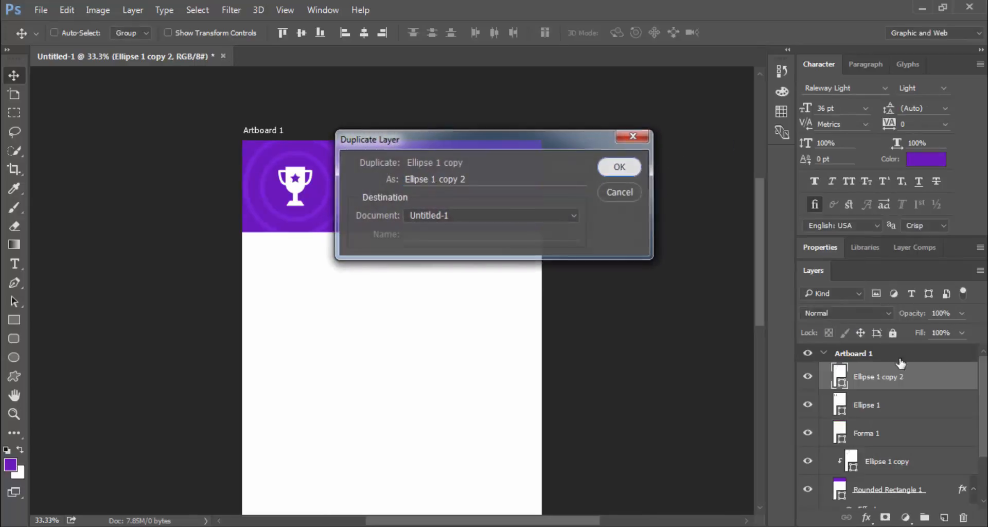
pyautogui.moveTo(889, 393); pyautogui.dragTo(877, 449)
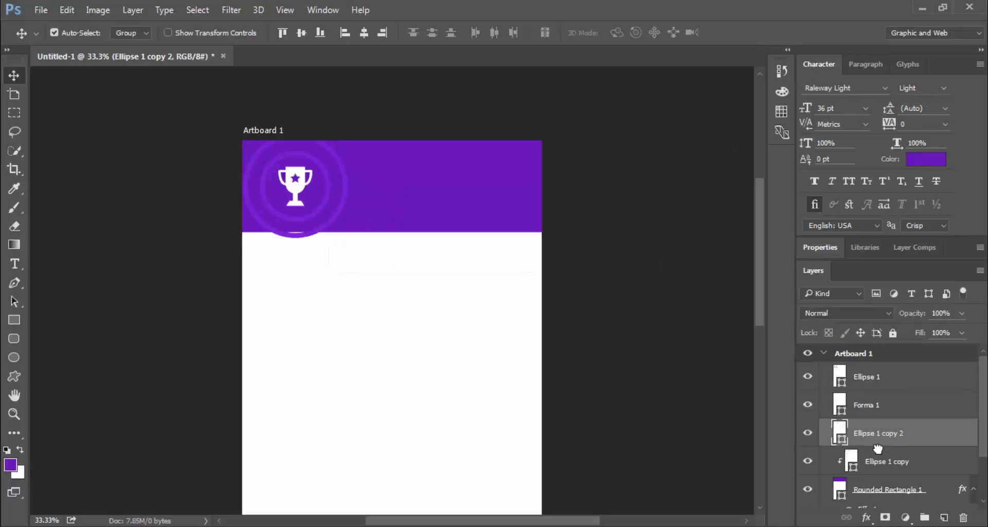
pyautogui.rightClick(877, 449)
pyautogui.click(752, 242)
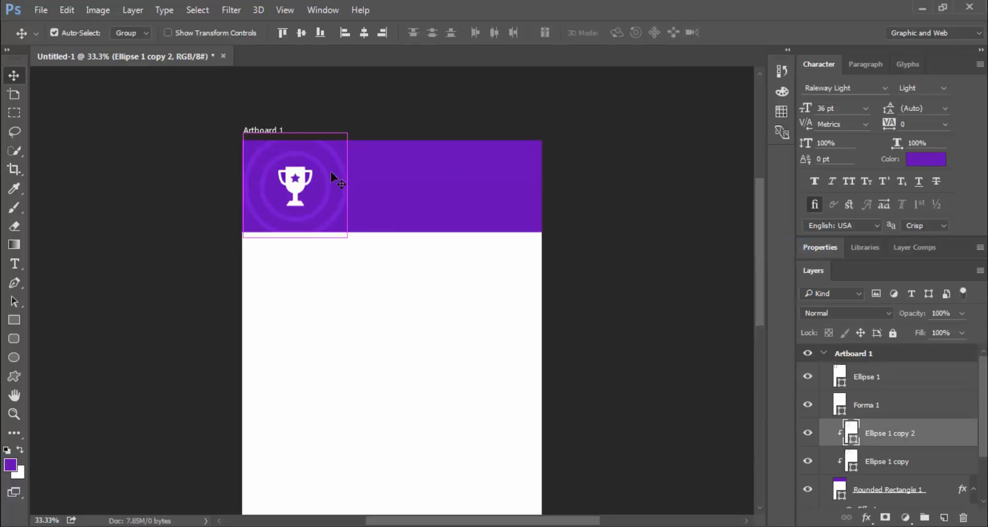
# Scale the new ring to about 134% and recentre it around the trophy
pyautogui.hotkey('ctrl', 't')
pyautogui.moveTo(347, 133); pyautogui.dragTo(396, 109)
pyautogui.moveTo(351, 190); pyautogui.dragTo(341, 196)
pyautogui.press('Return')
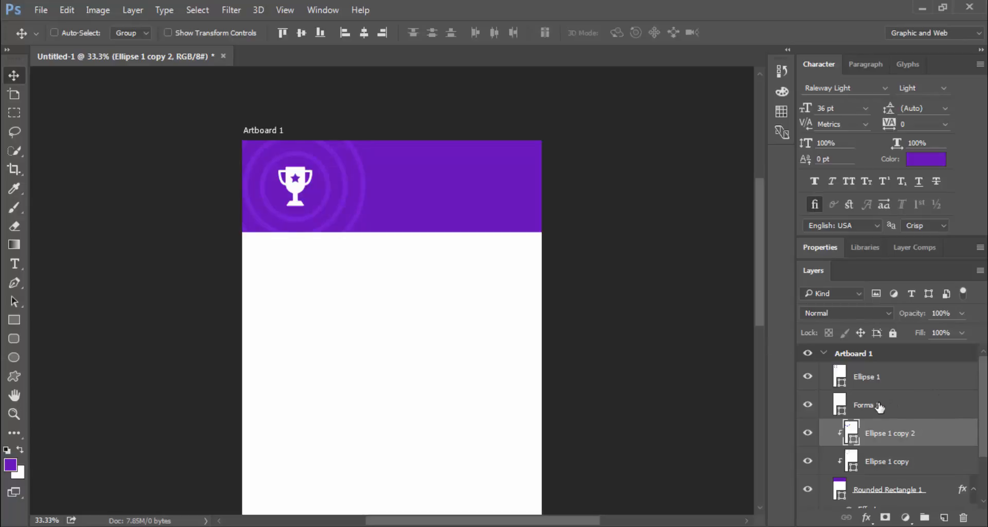
# Scale the trophy Forma 1 down slightly and nudge it into position
pyautogui.click(839, 405)
pyautogui.hotkey('ctrl', 't')
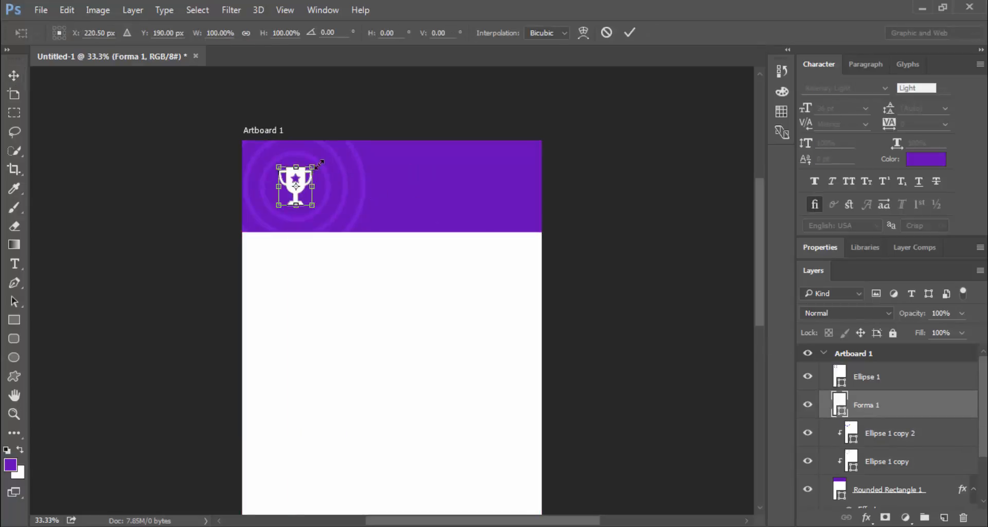
pyautogui.moveTo(314, 165); pyautogui.dragTo(311, 170)
pyautogui.press('Return')
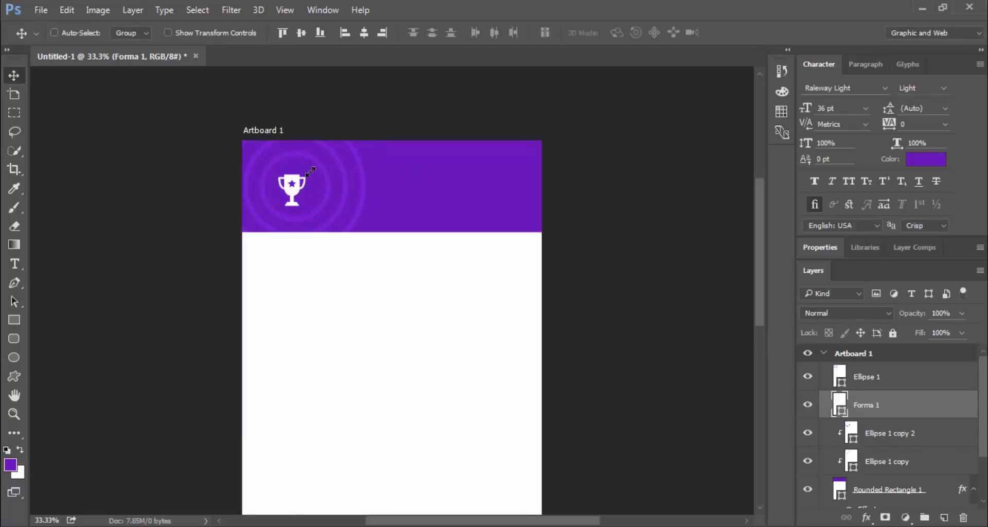
pyautogui.press('Right')
pyautogui.press('Up')
pyautogui.press('Up')
pyautogui.press('Up')
pyautogui.press('Right')
pyautogui.press('Left')
pyautogui.press('Up')
pyautogui.press('Right')
pyautogui.press('Down')
# Align the trophy's horizontal and vertical centres with Ellipse 1
pyautogui.keyDown('shift'); pyautogui.click(889, 380); pyautogui.keyUp('shift')
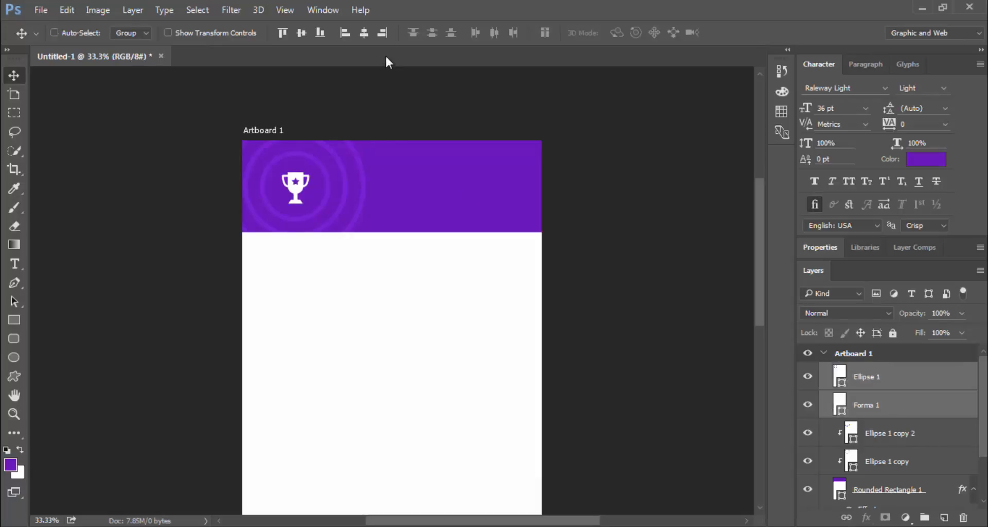
pyautogui.click(364, 32)
pyautogui.click(304, 35)
# Type FORBES in white beside the trophy in the header and commit it
pyautogui.click(20, 261)
pyautogui.click(406, 186)
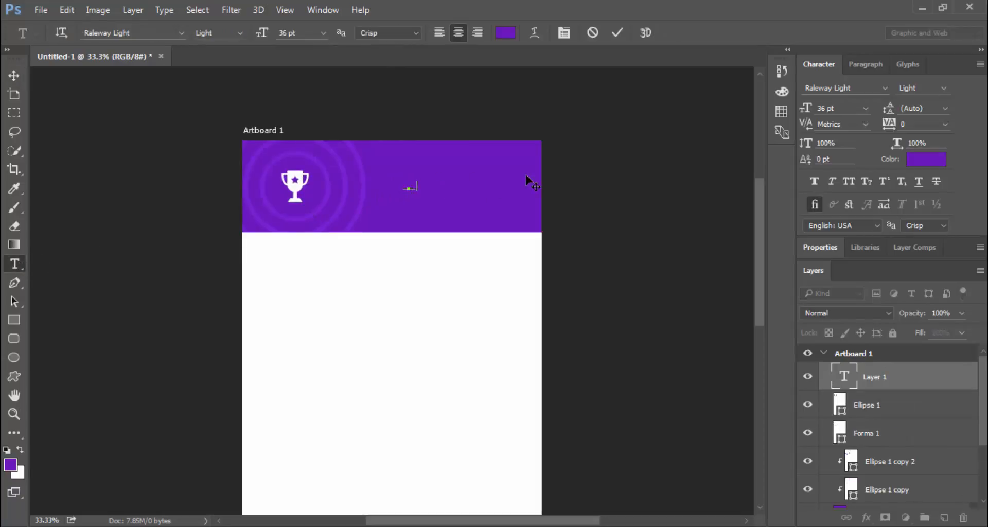
pyautogui.click(506, 34)
pyautogui.click(419, 294)
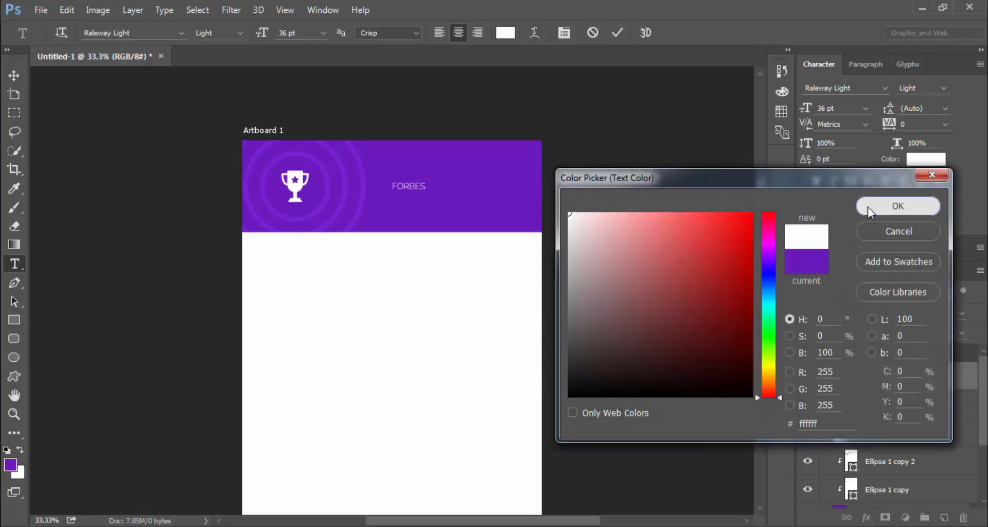
pyautogui.click(869, 206)
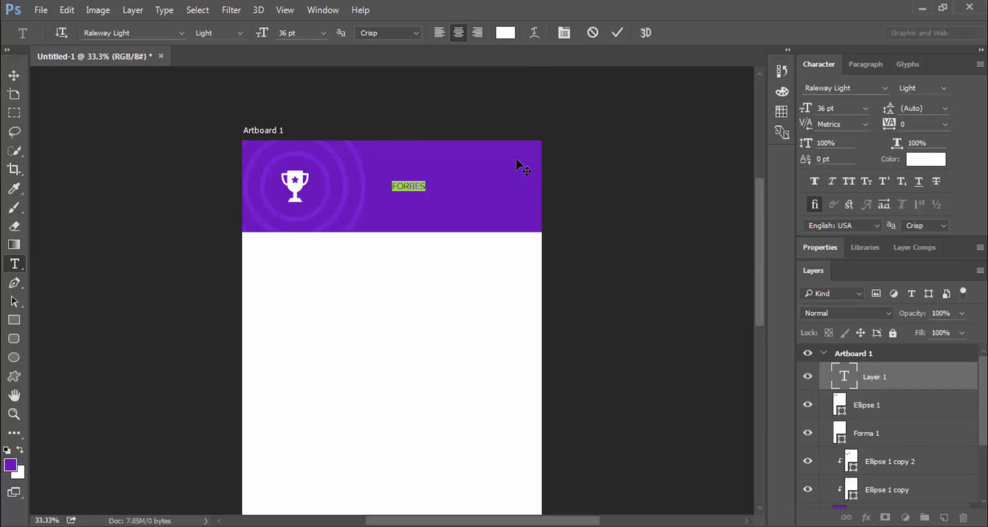
pyautogui.click(617, 33)
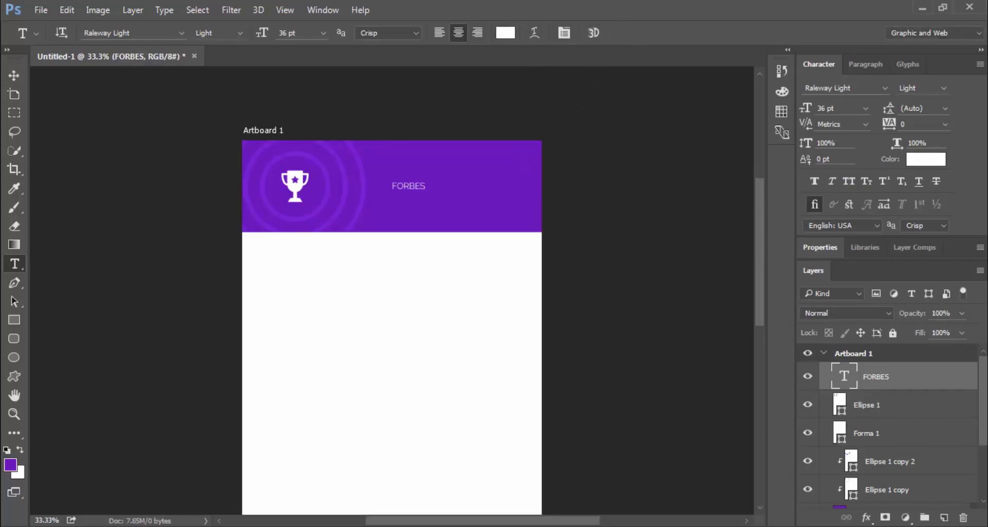
pyautogui.rightClick(901, 386)
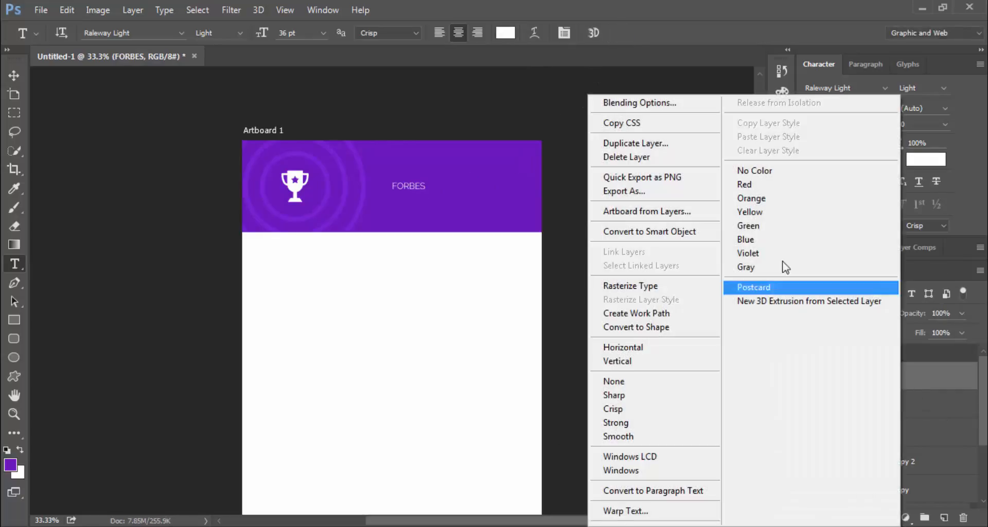
# Duplicate the FORBES layer and retype the copy as LEADERBARRD
pyautogui.click(660, 149)
pyautogui.click(630, 163)
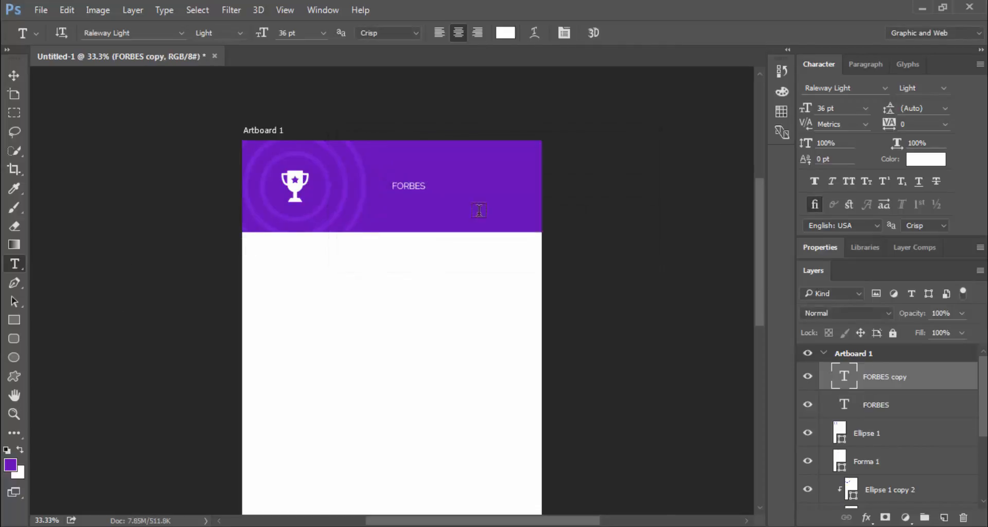
pyautogui.doubleClick(415, 184)
pyautogui.write('LEADERBAR')
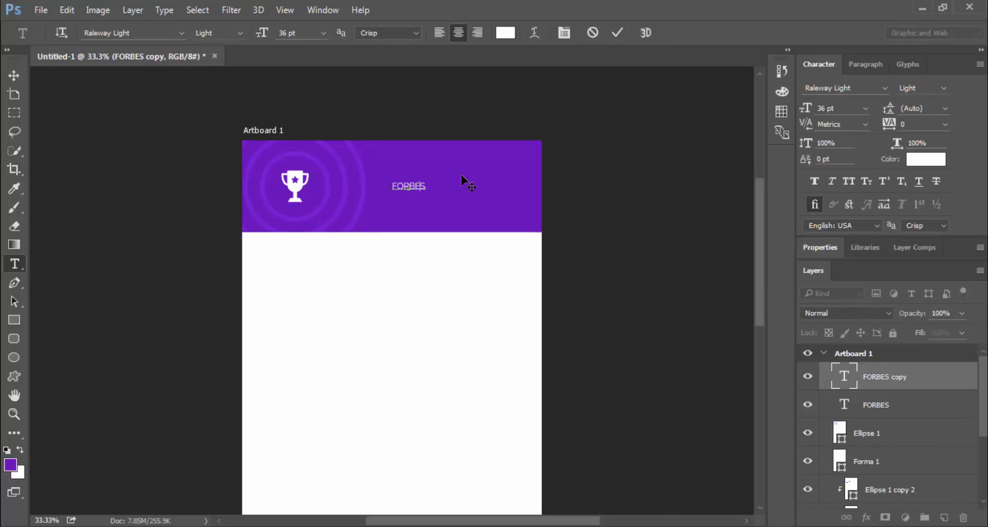
pyautogui.write('RD')
pyautogui.hotkey('ctrl', 'Return')
# Move the new line below FORBES and correct its spelling to LEADERBOARD
pyautogui.press('v')
pyautogui.moveTo(413, 192)
pyautogui.mouseDown()
pyautogui.moveTo(437, 208)
pyautogui.moveTo(425, 205)
pyautogui.mouseUp()
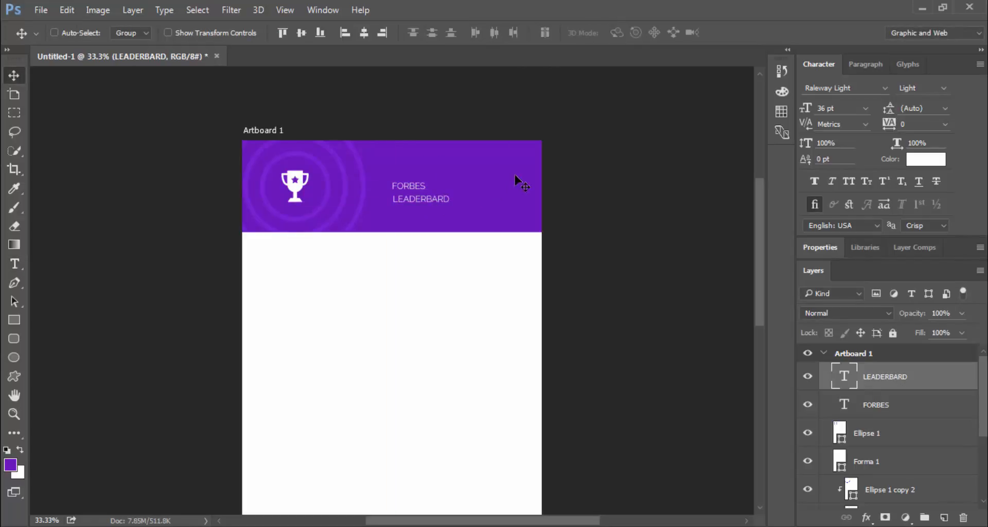
pyautogui.press('t')
pyautogui.click(431, 195)
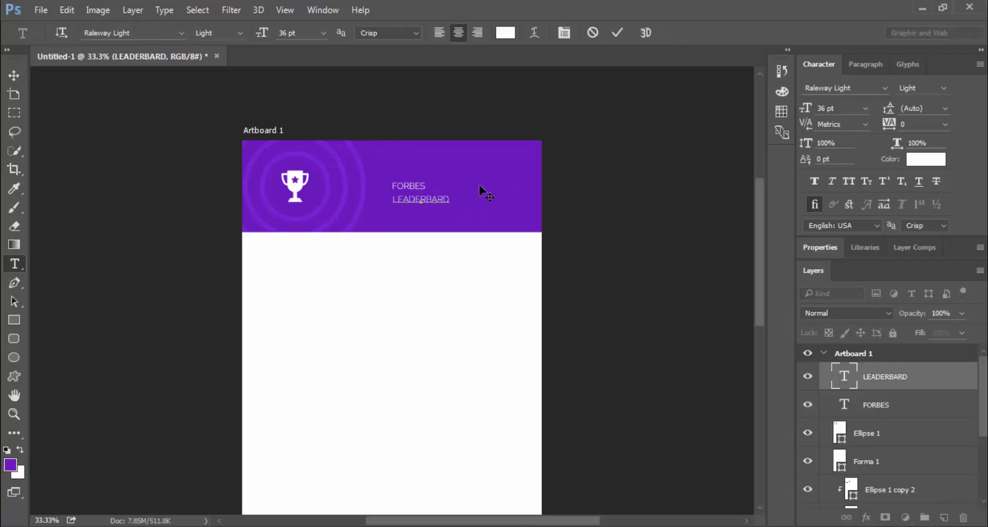
pyautogui.write('O')
pyautogui.click(616, 32)
pyautogui.press('v')
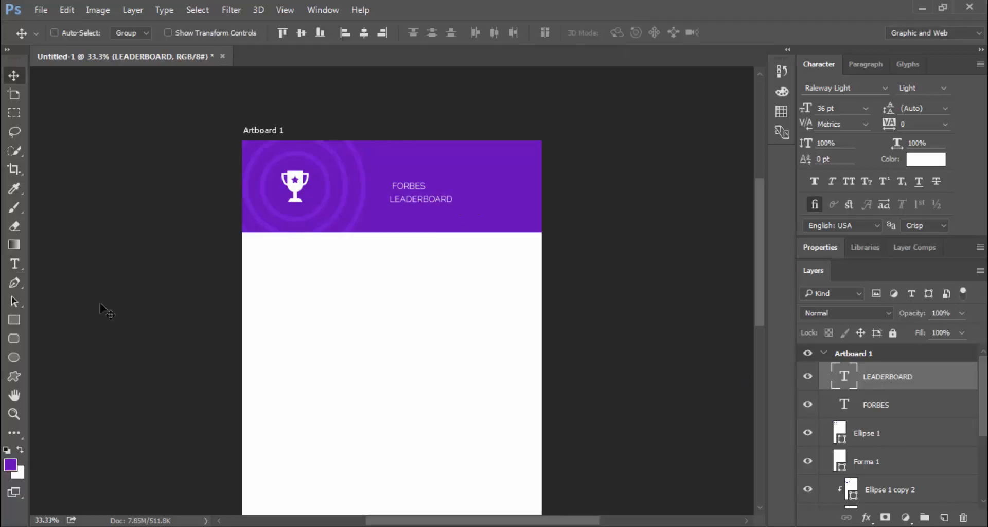
# Make LEADERBOARD SemiBold at 60 pt and shift it right in the header
pyautogui.click(14, 264)
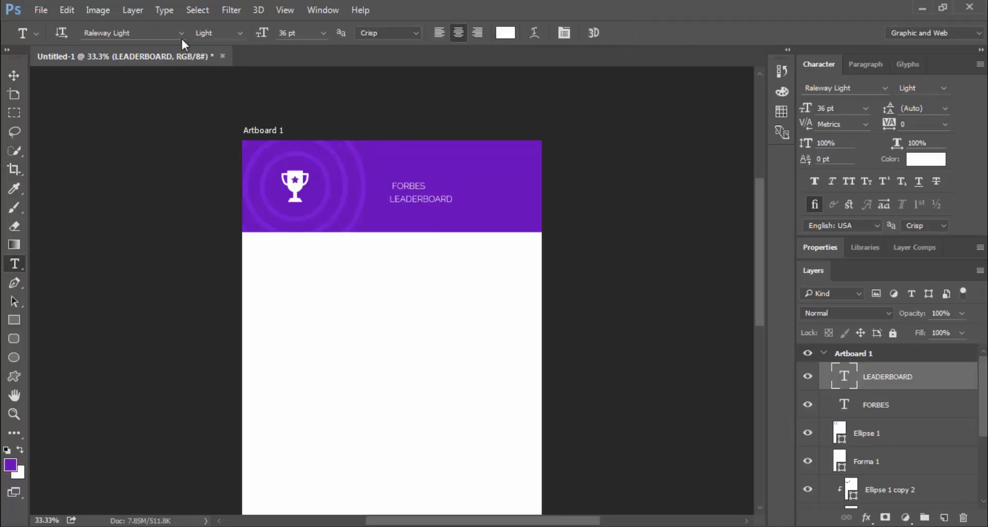
pyautogui.click(239, 33)
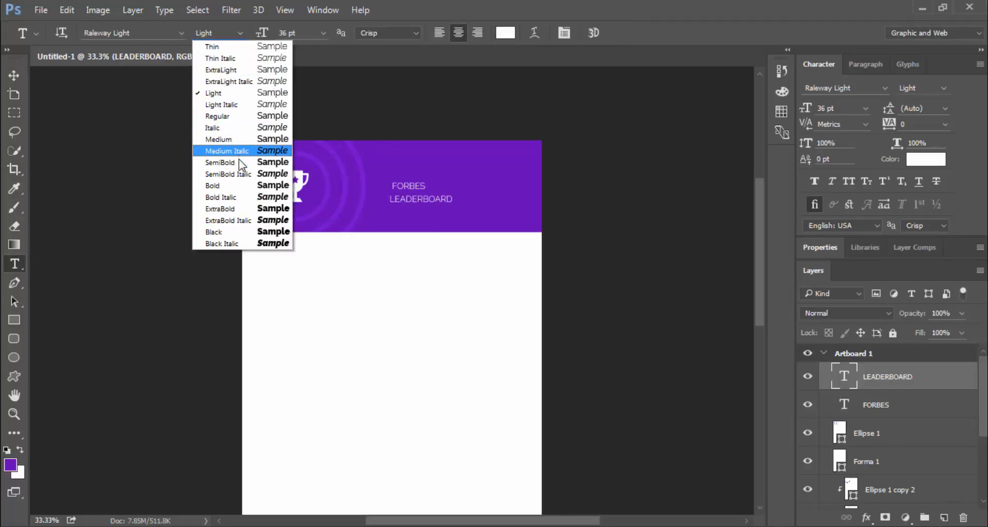
pyautogui.click(221, 162)
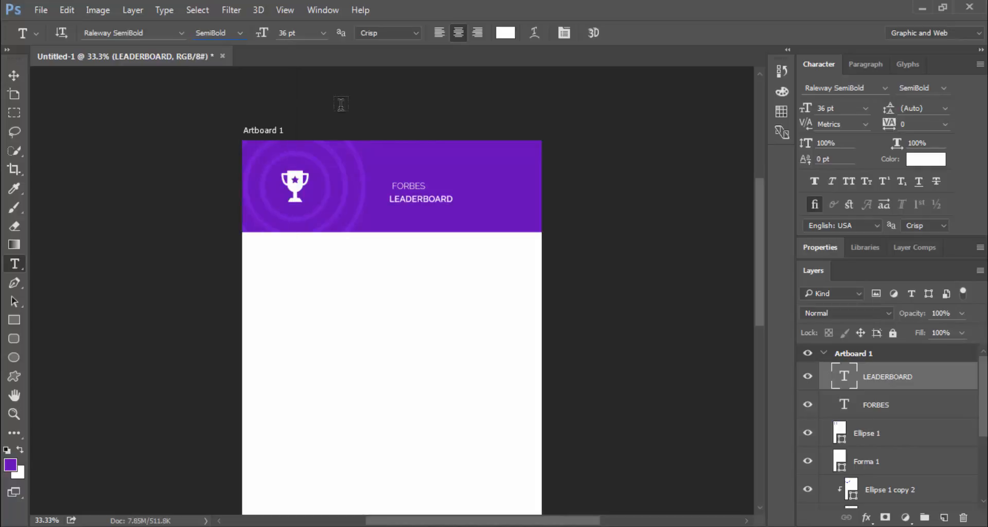
pyautogui.click(324, 33)
pyautogui.click(310, 281)
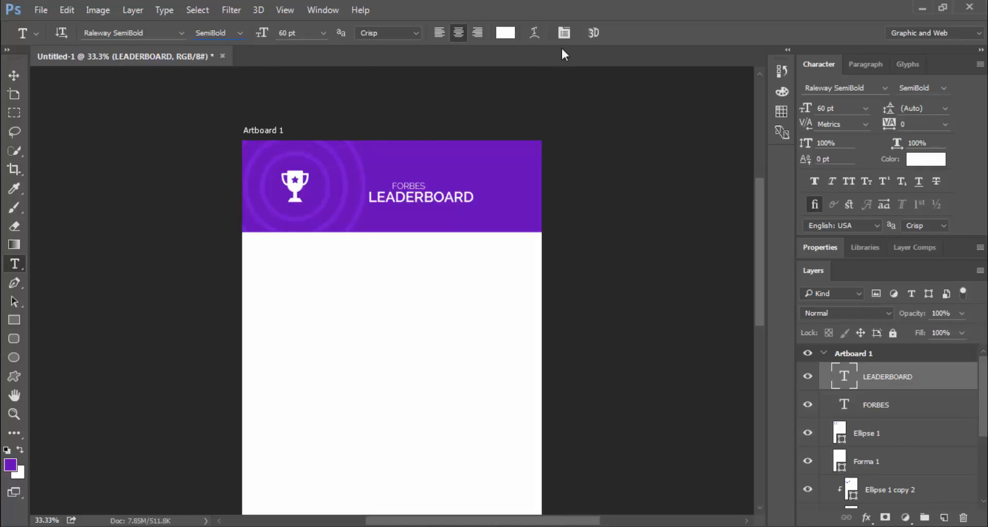
pyautogui.click(14, 75)
pyautogui.moveTo(432, 205); pyautogui.dragTo(488, 205)
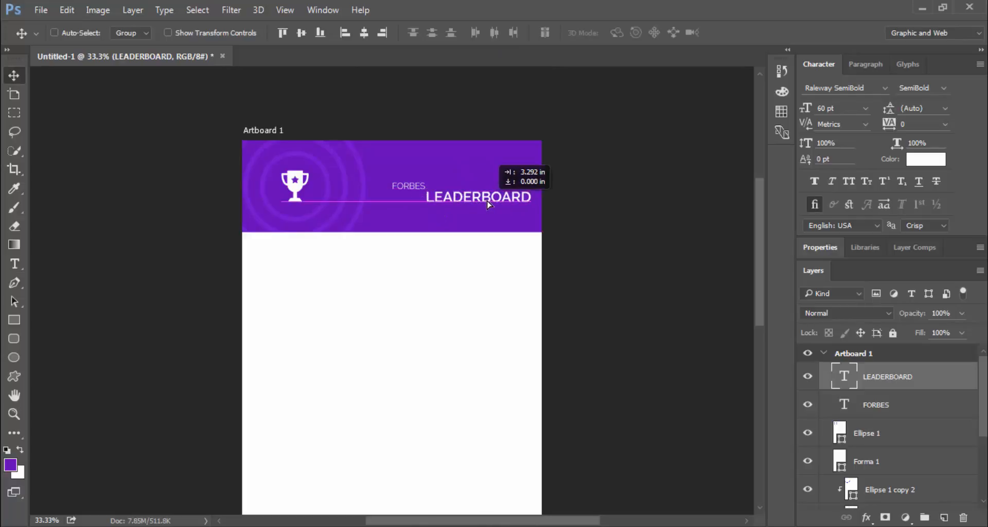
# Resize FORBES, settling on 48 pt, and move it right above LEADERBOARD
pyautogui.click(899, 409)
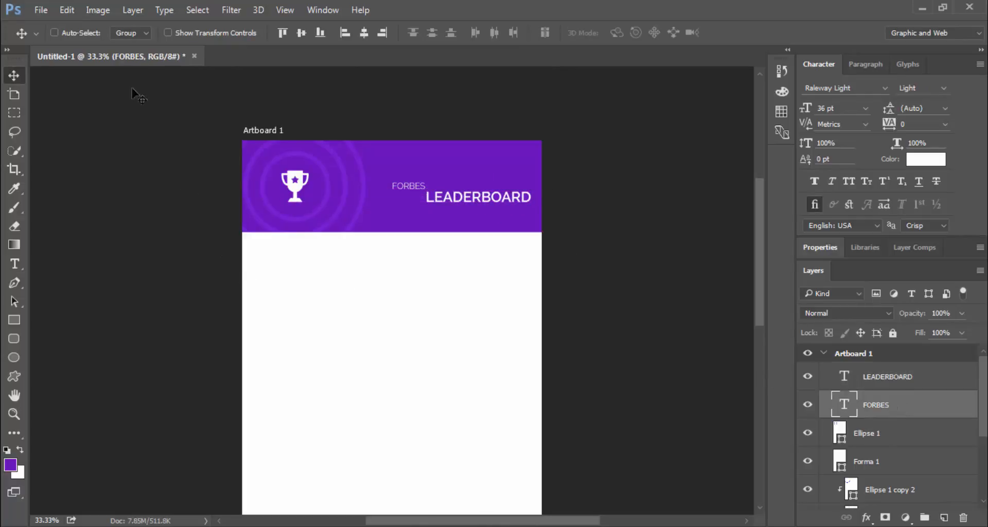
pyautogui.click(14, 264)
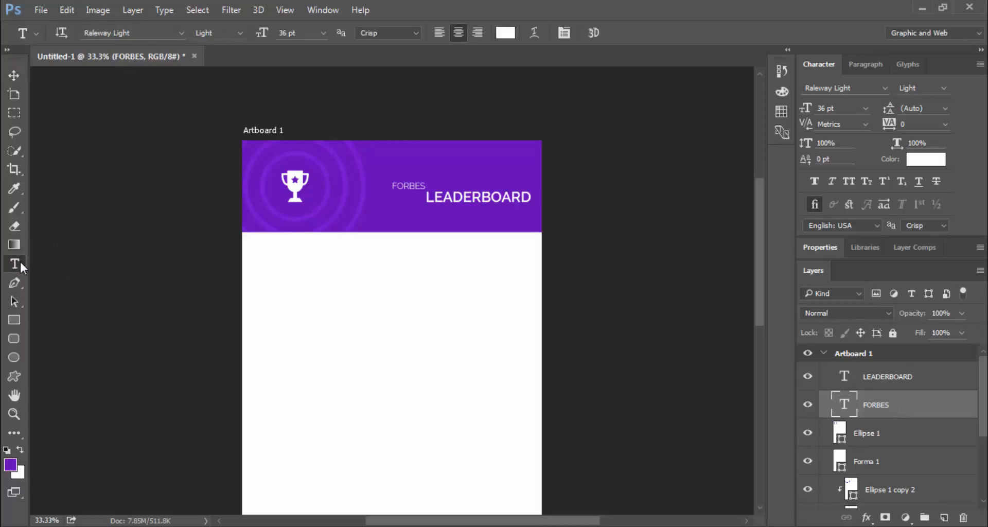
pyautogui.click(323, 33)
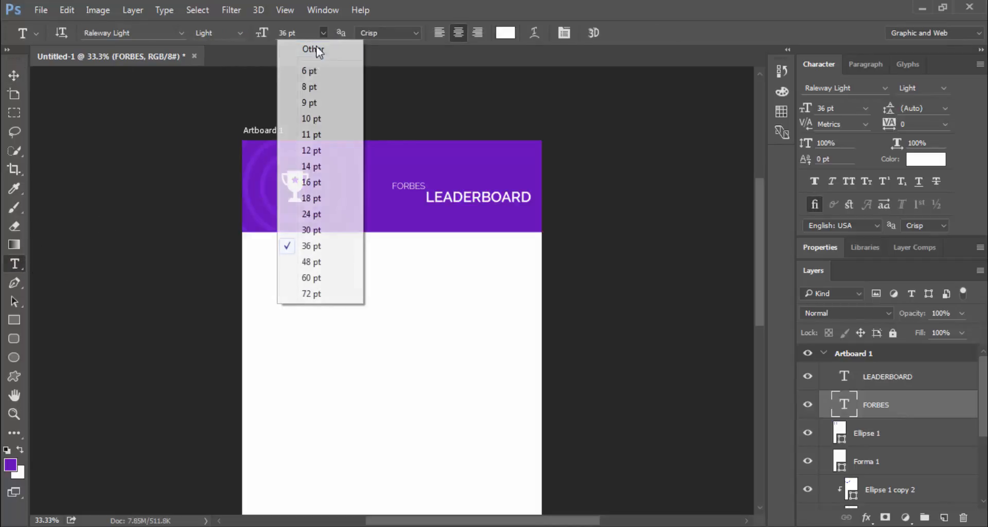
pyautogui.click(317, 293)
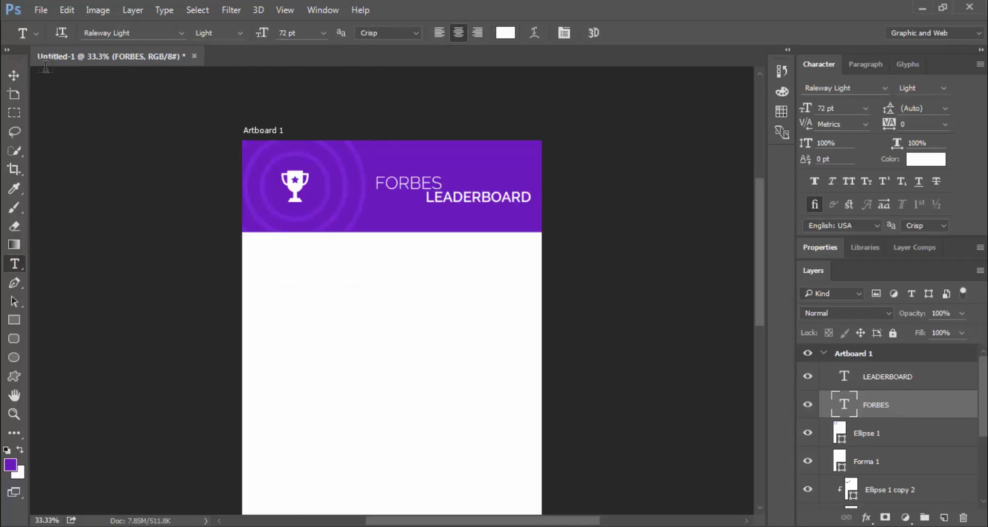
pyautogui.click(21, 79)
pyautogui.moveTo(448, 194); pyautogui.dragTo(496, 195)
pyautogui.press('Right')
pyautogui.press('Right')
pyautogui.press('Right')
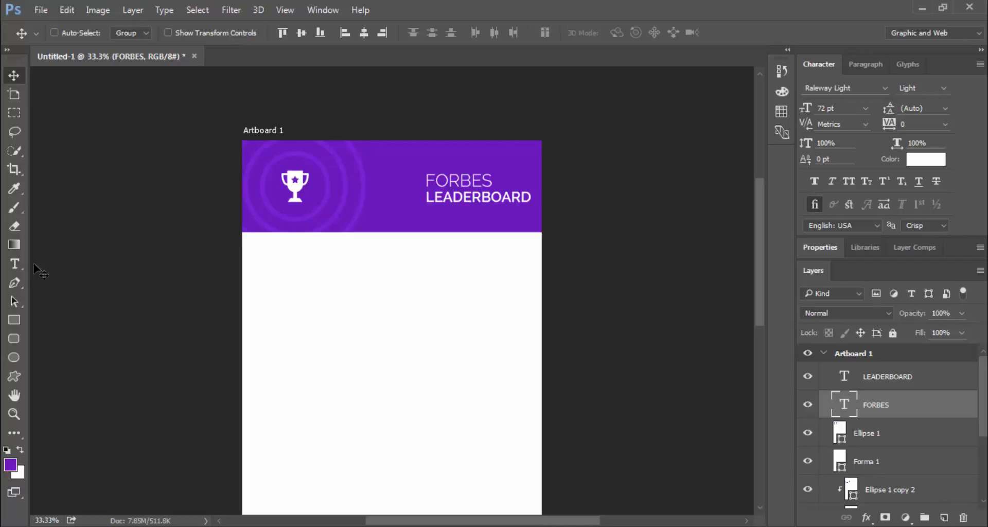
pyautogui.click(14, 264)
pyautogui.click(323, 34)
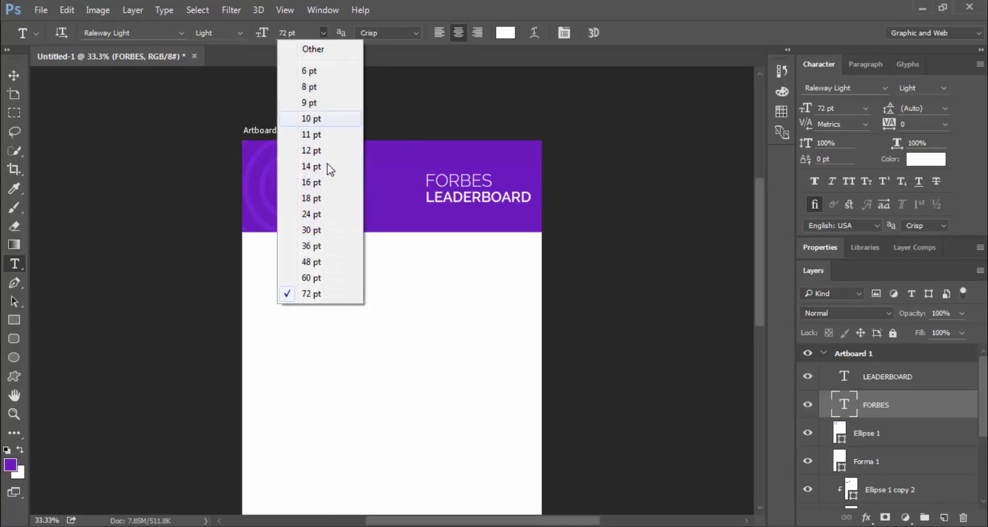
pyautogui.click(325, 273)
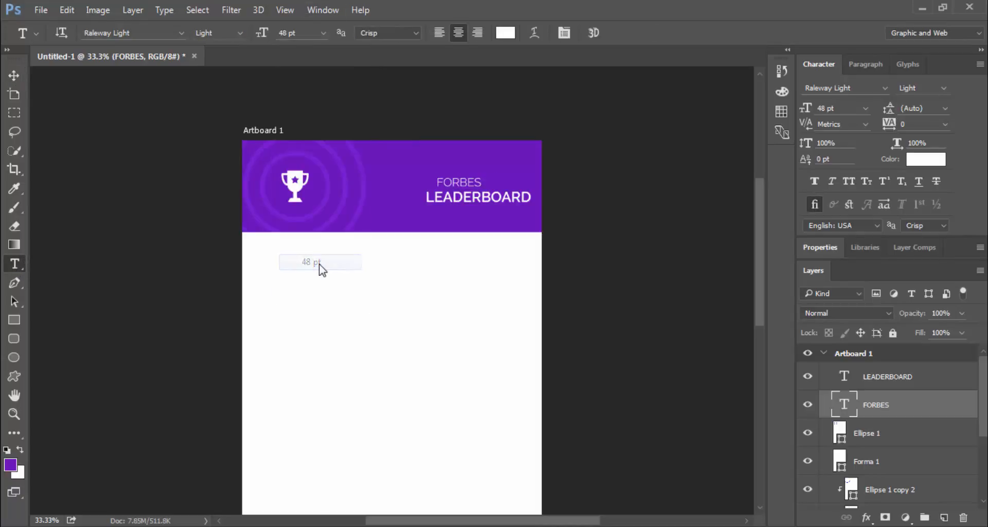
# Left-align FORBES with LEADERBOARD and nudge both lines into place on the header's right
pyautogui.click(13, 75)
pyautogui.keyDown('shift'); pyautogui.click(900, 379); pyautogui.keyUp('shift')
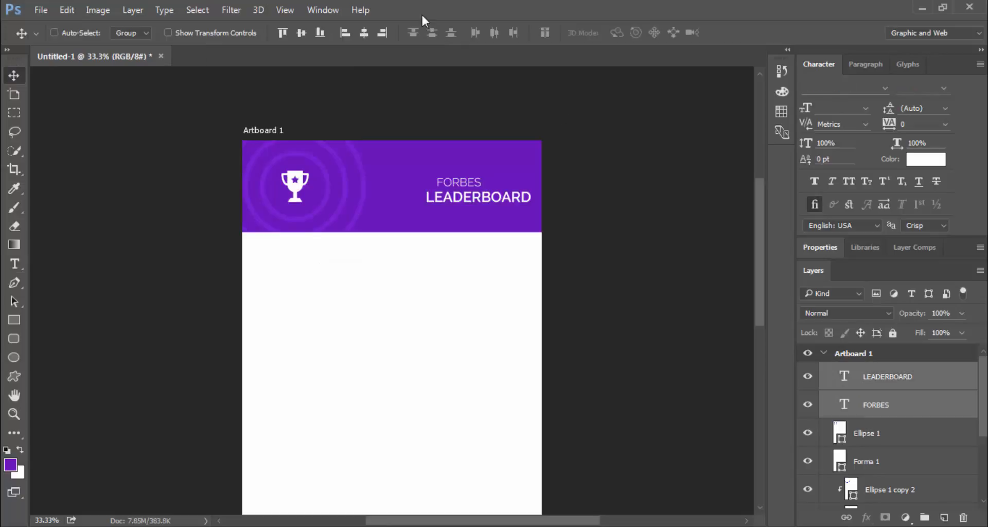
pyautogui.click(344, 32)
pyautogui.hotkey('shift', 'Up')
pyautogui.hotkey('shift', 'Up')
pyautogui.hotkey('shift', 'Right')
pyautogui.hotkey('shift', 'Right')
pyautogui.hotkey('shift', 'Right')
pyautogui.hotkey('shift', 'Right')
pyautogui.hotkey('shift', 'Right')
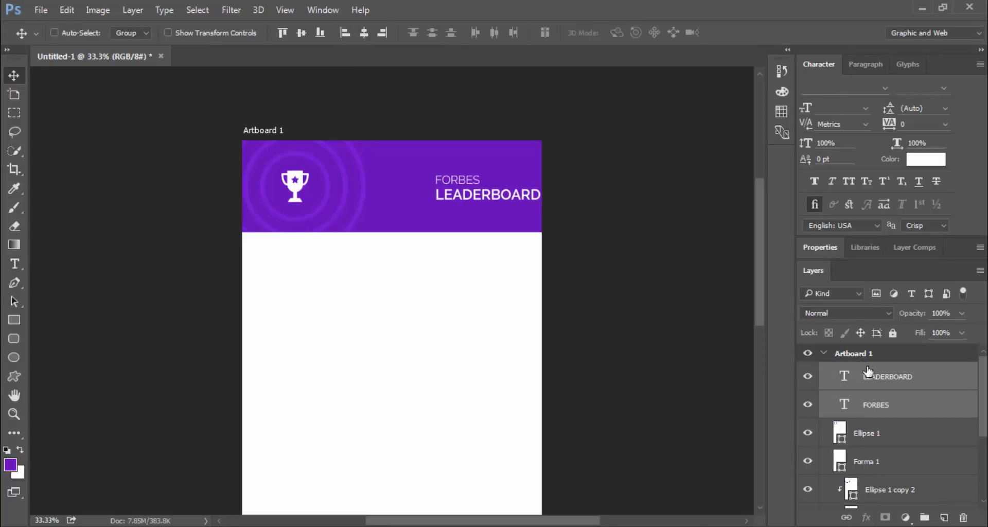
pyautogui.hotkey('shift', 'Right')
pyautogui.hotkey('shift', 'Left')
pyautogui.hotkey('shift', 'Right')
pyautogui.press('Up')
pyautogui.press('Up')
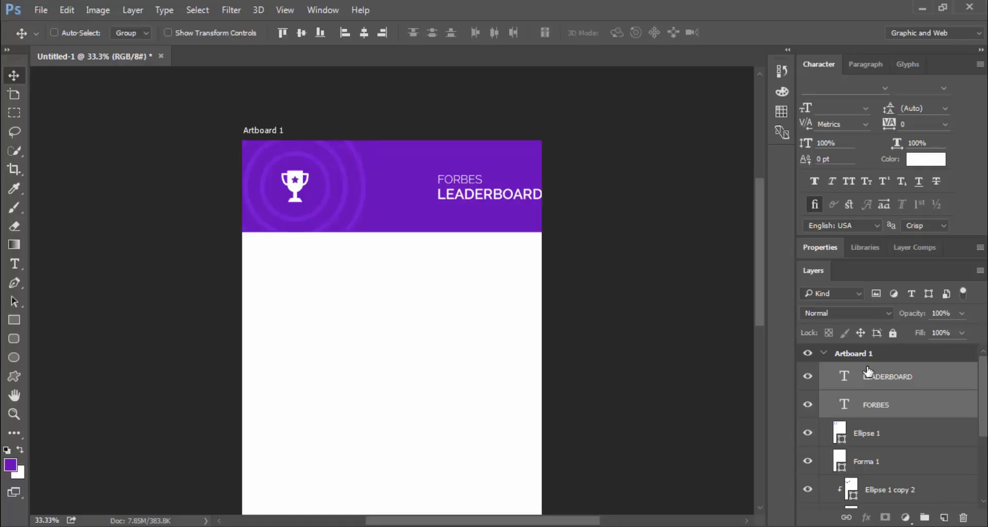
pyautogui.hotkey('shift', 'Left')
pyautogui.hotkey('shift', 'Left')
pyautogui.hotkey('shift', 'Left')
pyautogui.hotkey('shift', 'Left')
pyautogui.hotkey('shift', 'Left')
pyautogui.hotkey('shift', 'Left')
pyautogui.hotkey('shift', 'Left')
pyautogui.hotkey('shift', 'Left')
pyautogui.hotkey('shift', 'Left')
pyautogui.hotkey('shift', 'Left')
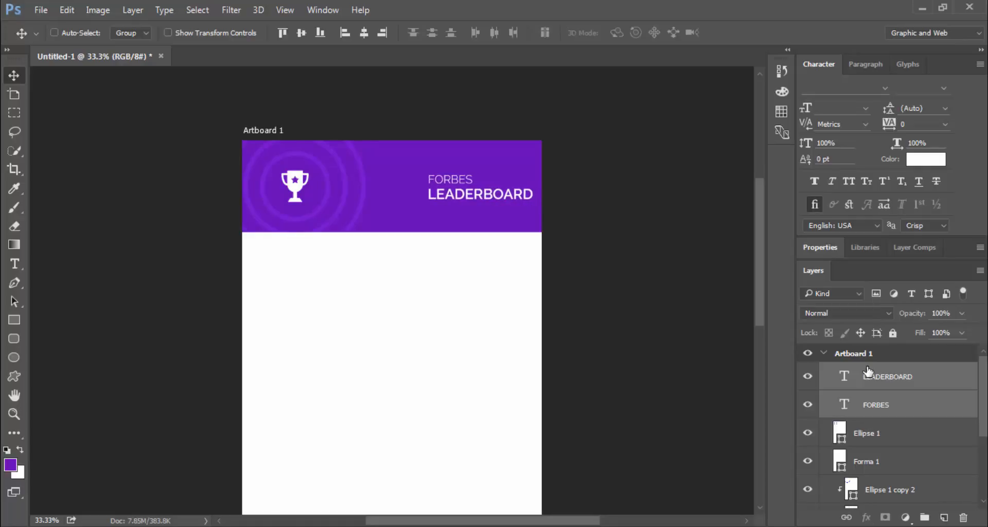
pyautogui.hotkey('shift', 'Left')
pyautogui.hotkey('shift', 'Left')
pyautogui.hotkey('shift', 'Left')
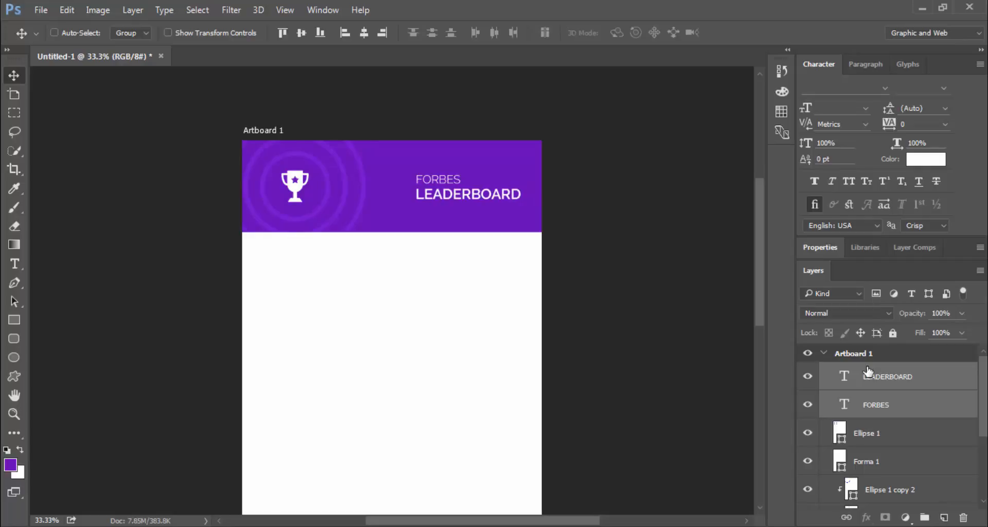
pyautogui.scroll(-3, 346, 236)
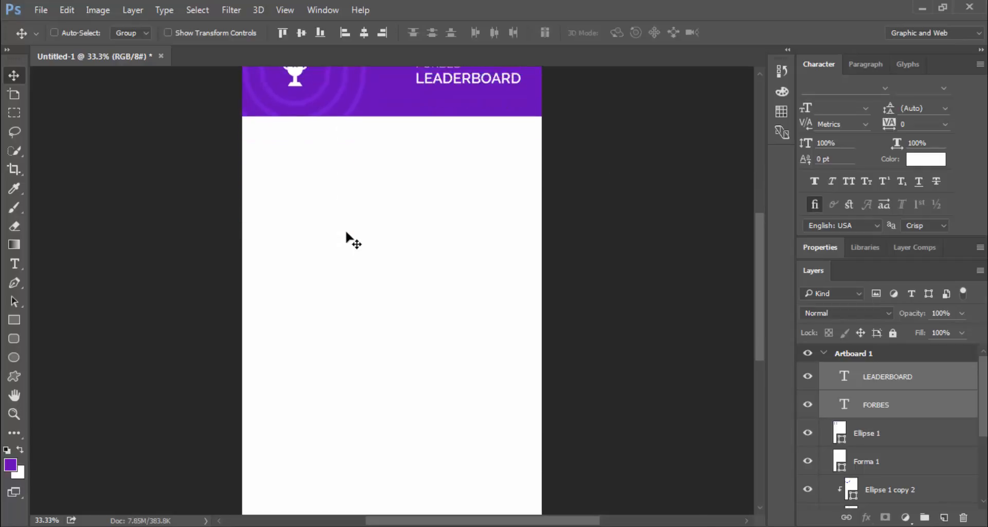
pyautogui.scroll(2, 346, 234)
pyautogui.scroll(-5, 346, 234)
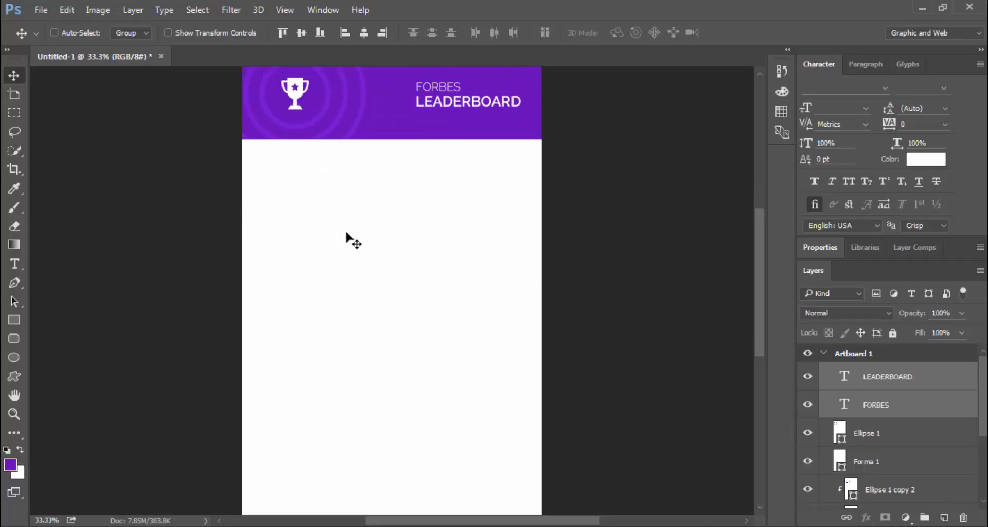
pyautogui.scroll(4, 346, 234)
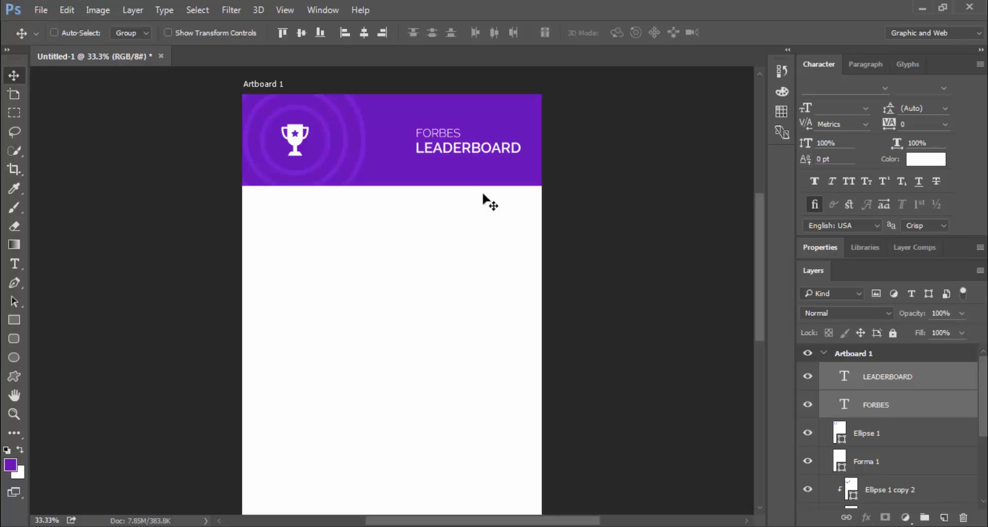
# Draw a wide Rectangle 2 band under the purple header and fill it green (#1abc3c)
pyautogui.click(14, 321)
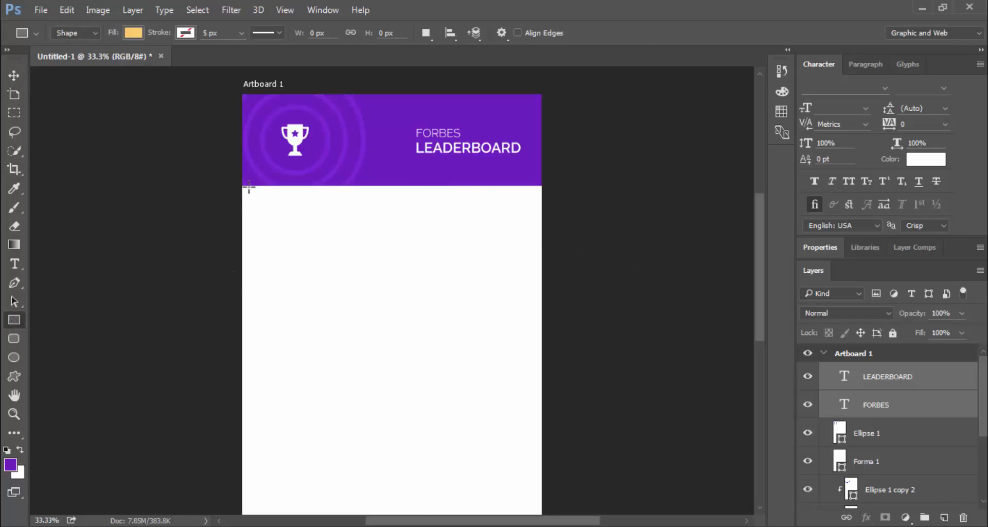
pyautogui.moveTo(244, 184); pyautogui.dragTo(547, 255)
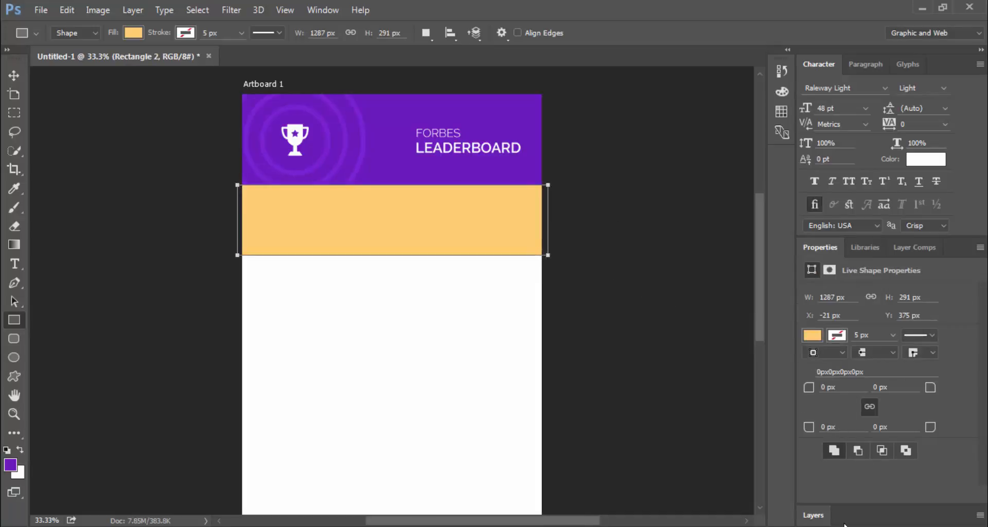
pyautogui.click(818, 516)
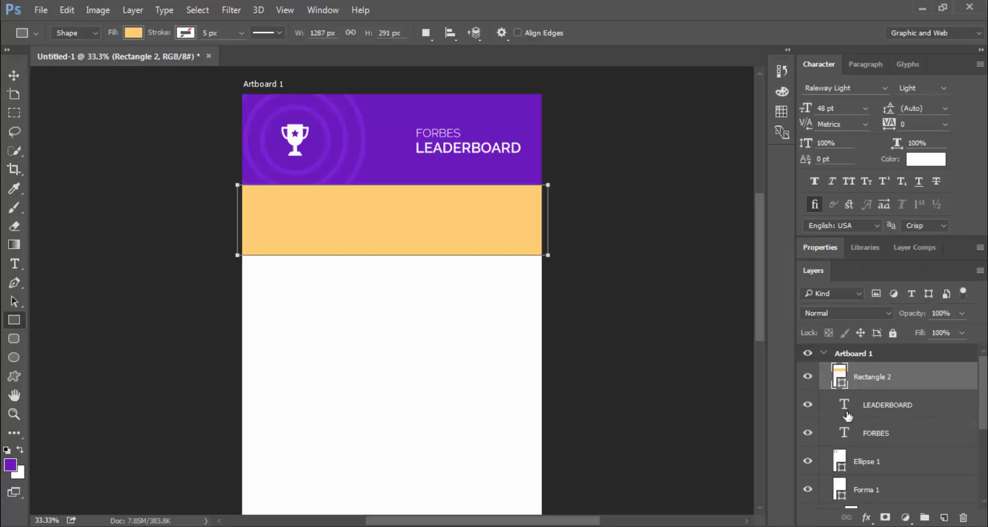
pyautogui.doubleClick(840, 376)
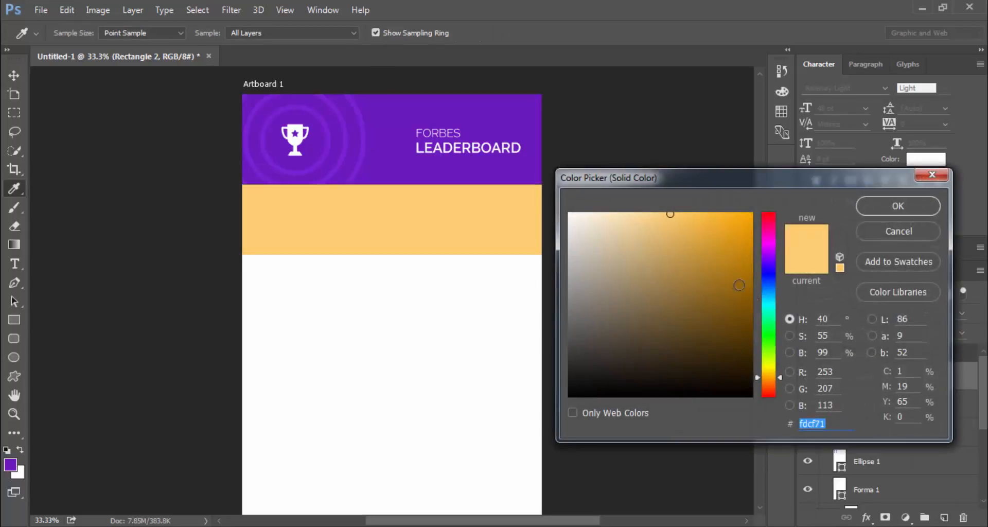
pyautogui.click(492, 133)
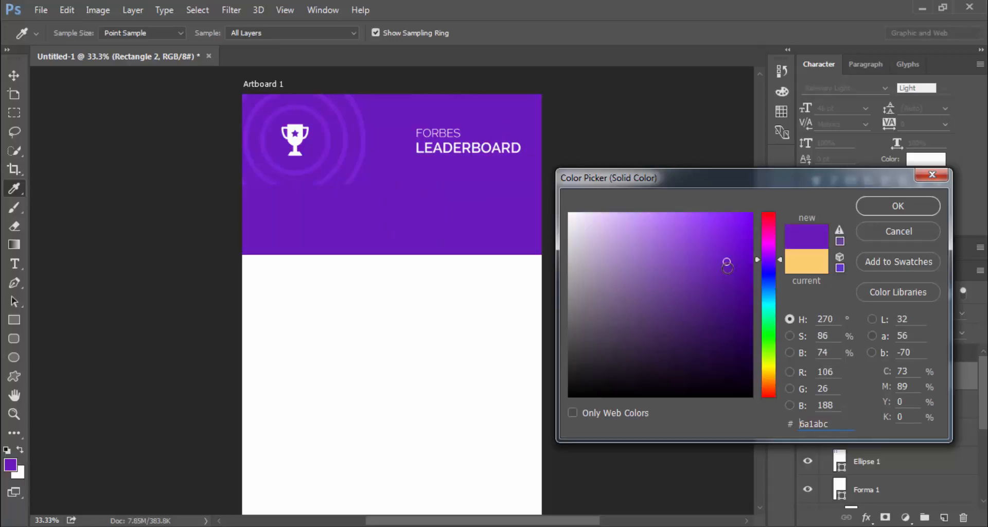
pyautogui.moveTo(767, 305); pyautogui.dragTo(768, 330)
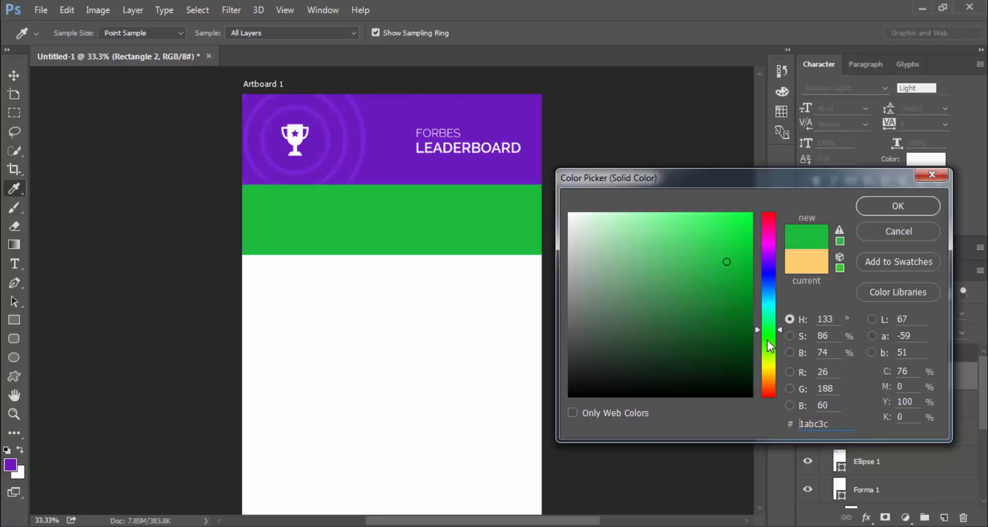
pyautogui.click(885, 208)
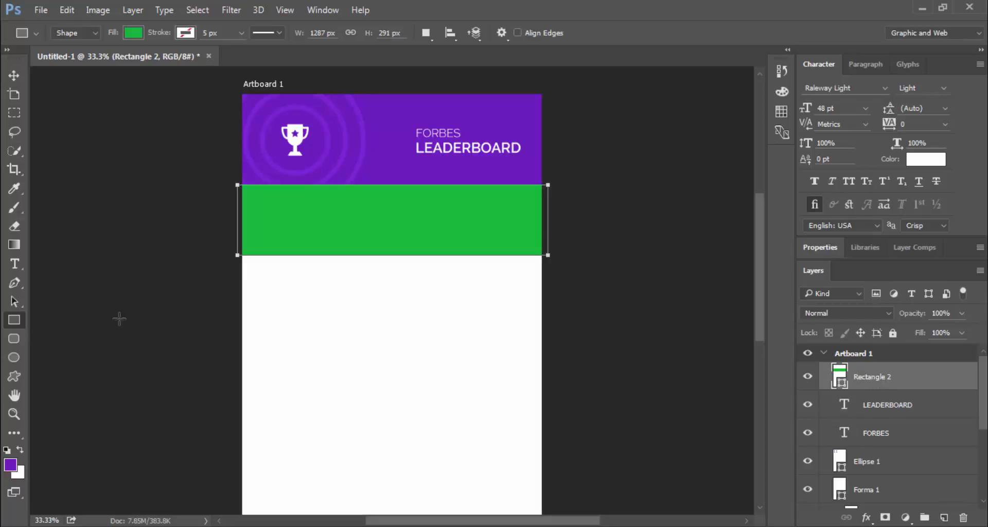
pyautogui.click(19, 360)
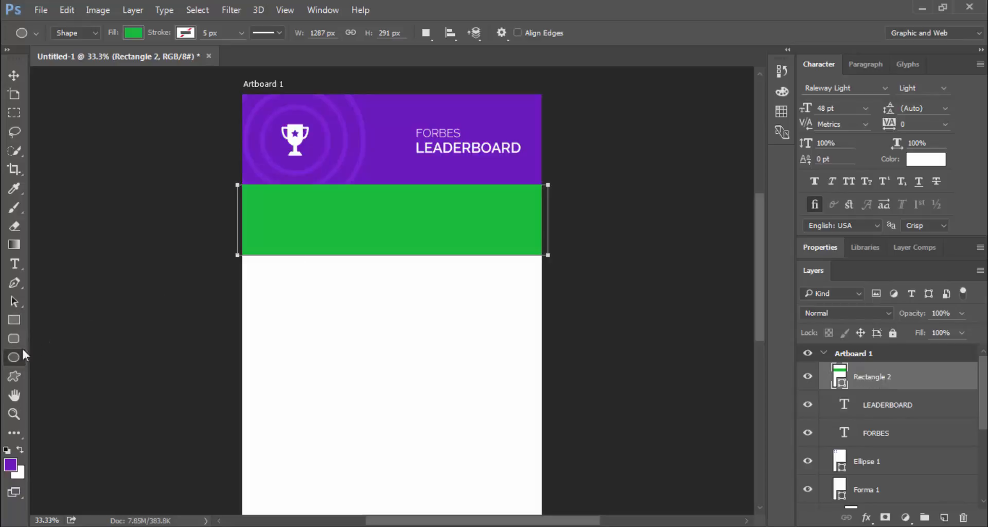
# Draw a circle at the left of the green band and fill it with the header's purple
pyautogui.moveTo(267, 201); pyautogui.dragTo(310, 247)
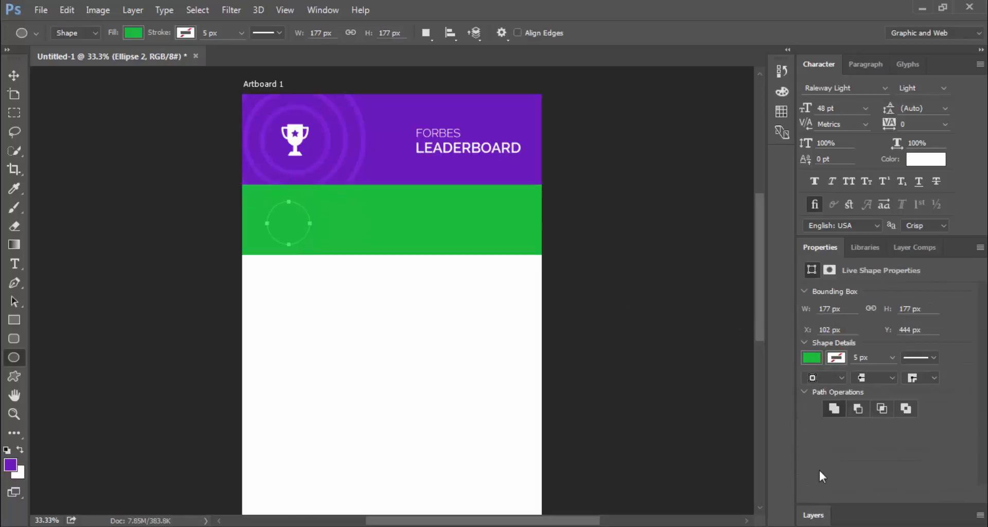
pyautogui.click(817, 512)
pyautogui.doubleClick(840, 377)
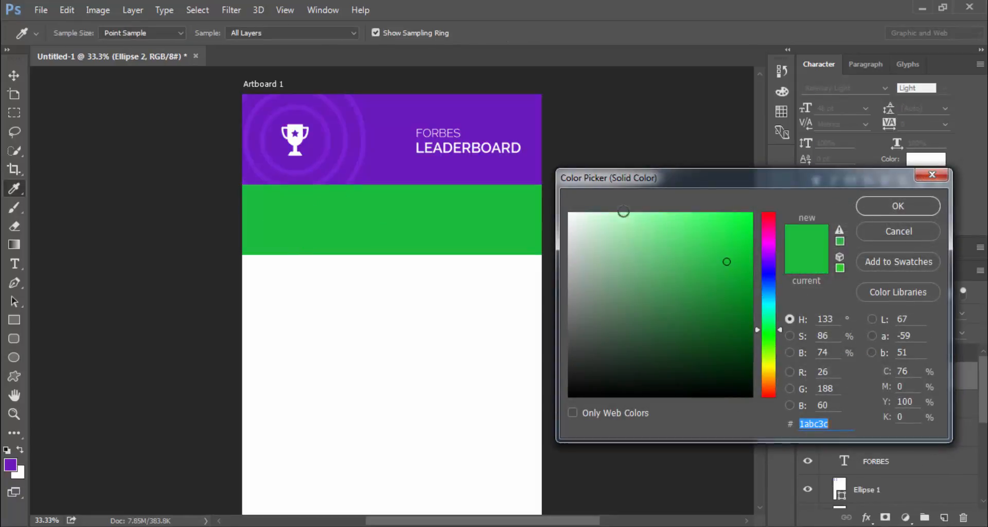
pyautogui.click(535, 148)
pyautogui.click(874, 206)
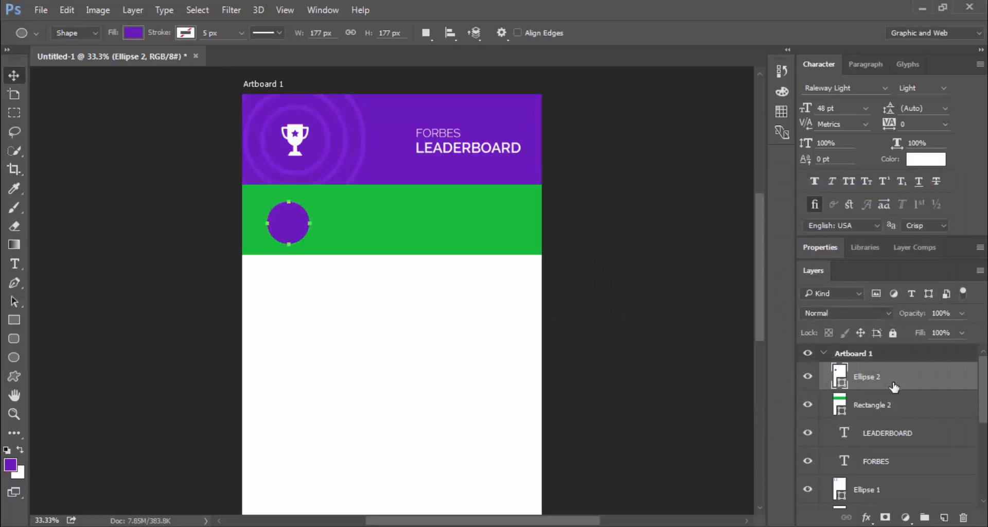
# Align the circle to the band's left edge and vertical centre, then nudge it right three times
pyautogui.press('v')
pyautogui.keyDown('shift'); pyautogui.click(869, 404); pyautogui.keyUp('shift')
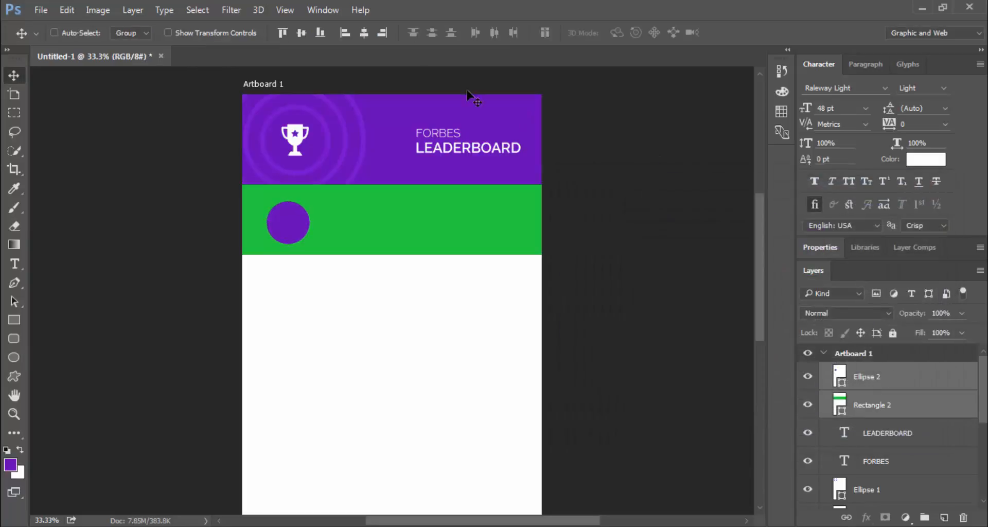
pyautogui.click(345, 34)
pyautogui.click(301, 32)
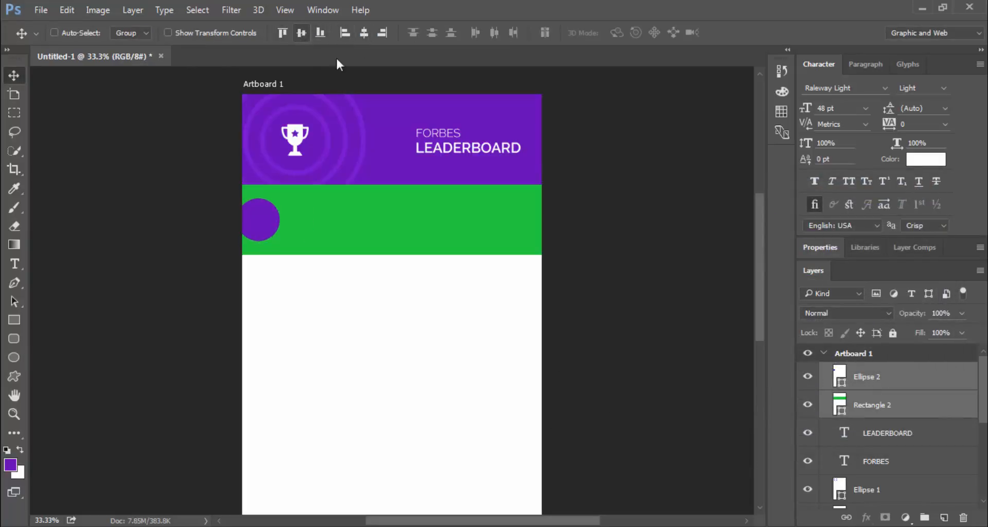
pyautogui.click(871, 378)
pyautogui.hotkey('shift', 'Right')
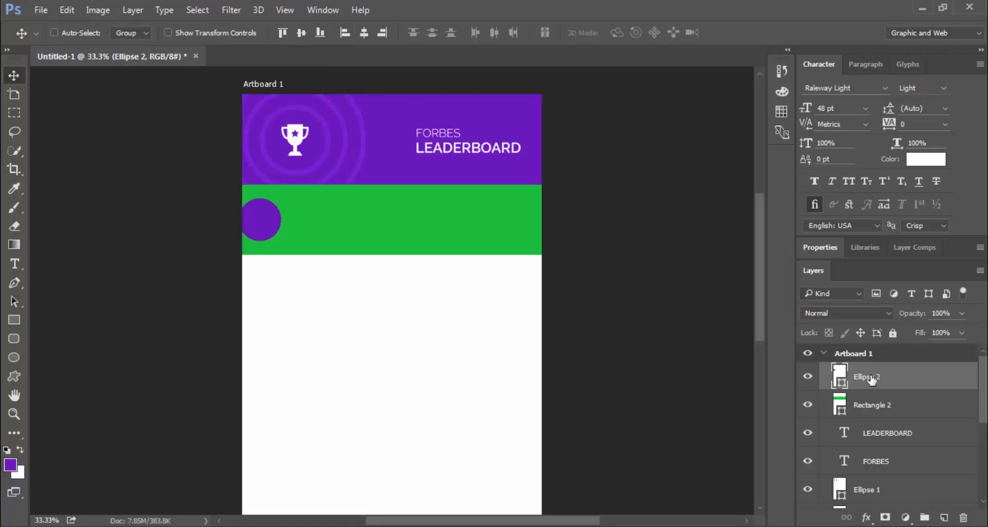
pyautogui.hotkey('shift', 'Right')
pyautogui.hotkey('shift', 'Right')
pyautogui.hotkey('shift', 'Right')
pyautogui.hotkey('shift', 'Right')
pyautogui.hotkey('shift', 'Right')
pyautogui.hotkey('shift', 'Right')
pyautogui.hotkey('shift', 'Right')
pyautogui.hotkey('shift', 'Right')
pyautogui.hotkey('shift', 'Right')
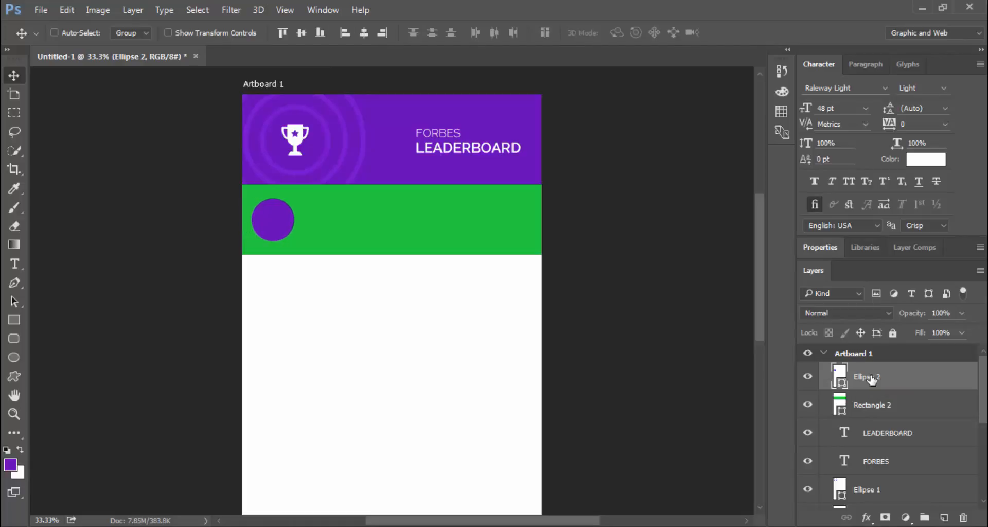
pyautogui.hotkey('shift', 'Right')
pyautogui.hotkey('shift', 'Right')
pyautogui.hotkey('shift', 'Right')
pyautogui.hotkey('shift', 'Right')
pyautogui.hotkey('shift', 'Right')
pyautogui.hotkey('shift', 'Right')
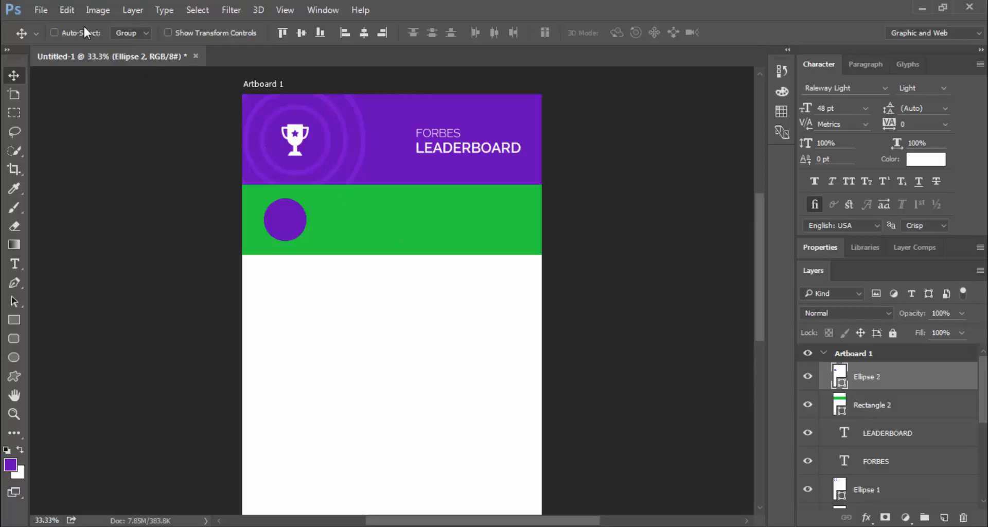
# Open the helmet photo P_20160505_055847 from the Pictures folder
pyautogui.click(40, 10)
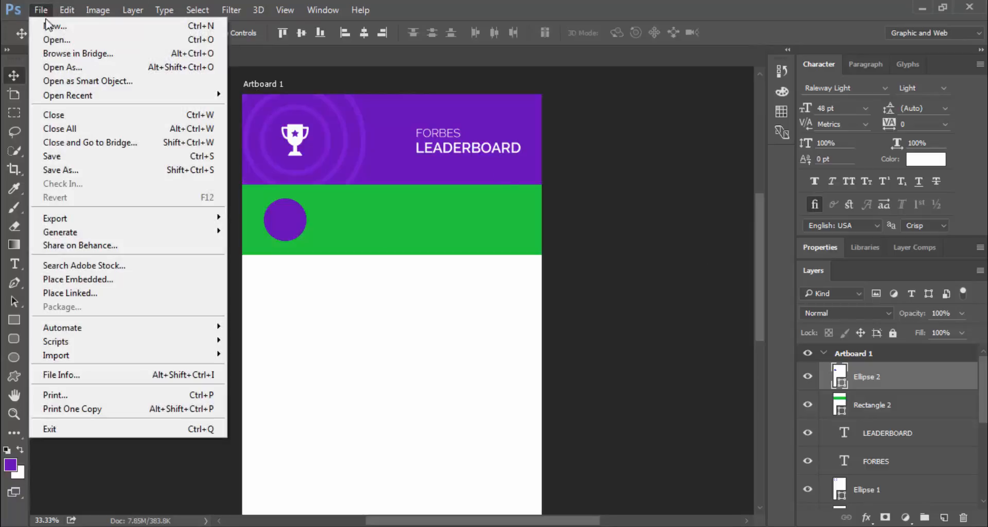
pyautogui.click(118, 39)
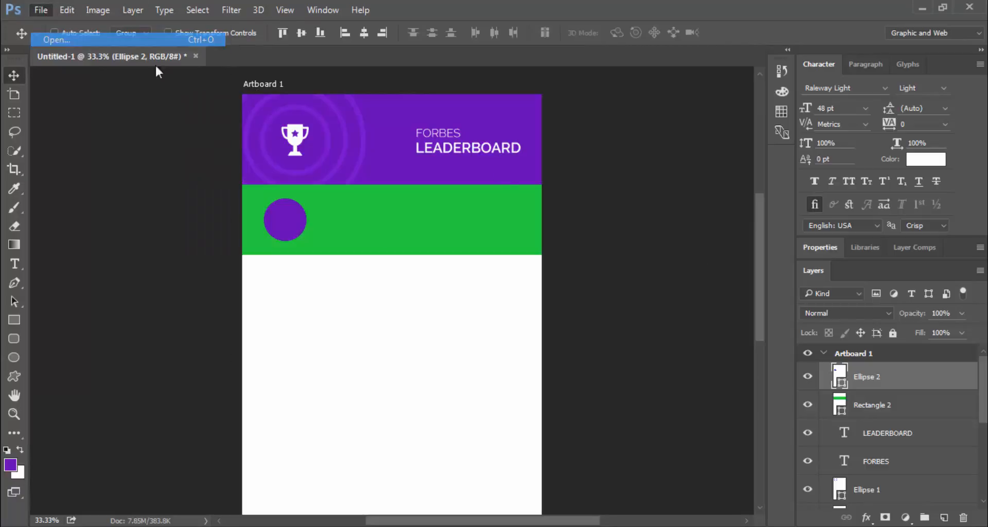
pyautogui.doubleClick(165, 244)
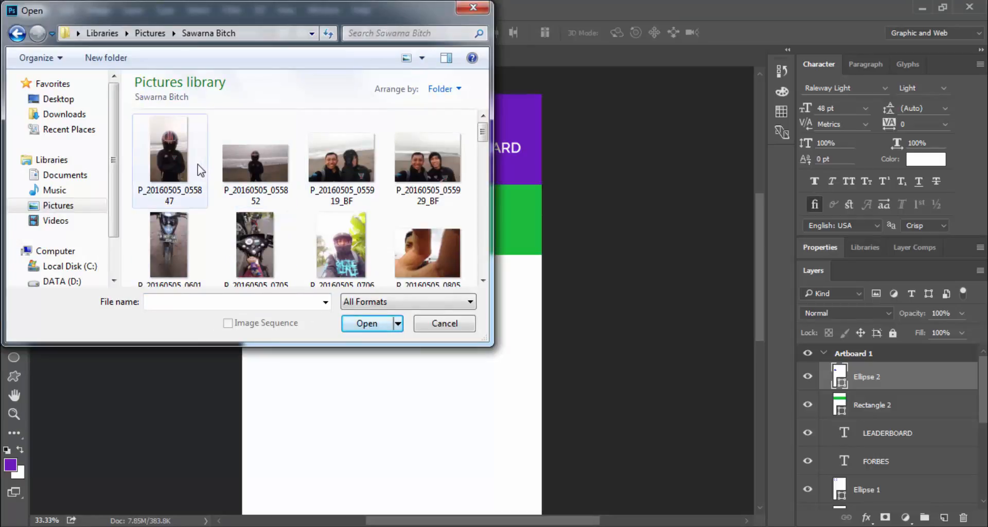
pyautogui.click(342, 165)
pyautogui.scroll(-5, 352, 194)
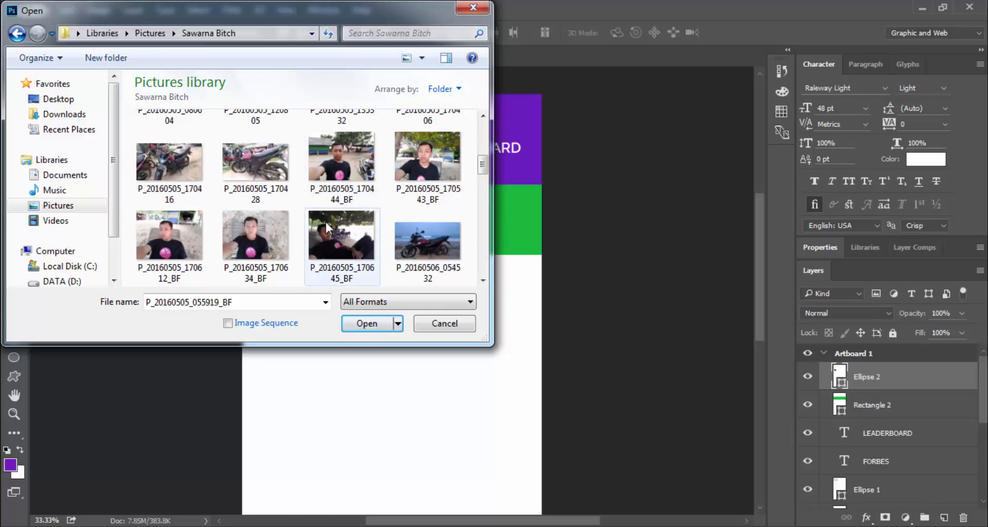
pyautogui.scroll(-3, 346, 169)
pyautogui.scroll(8, 347, 169)
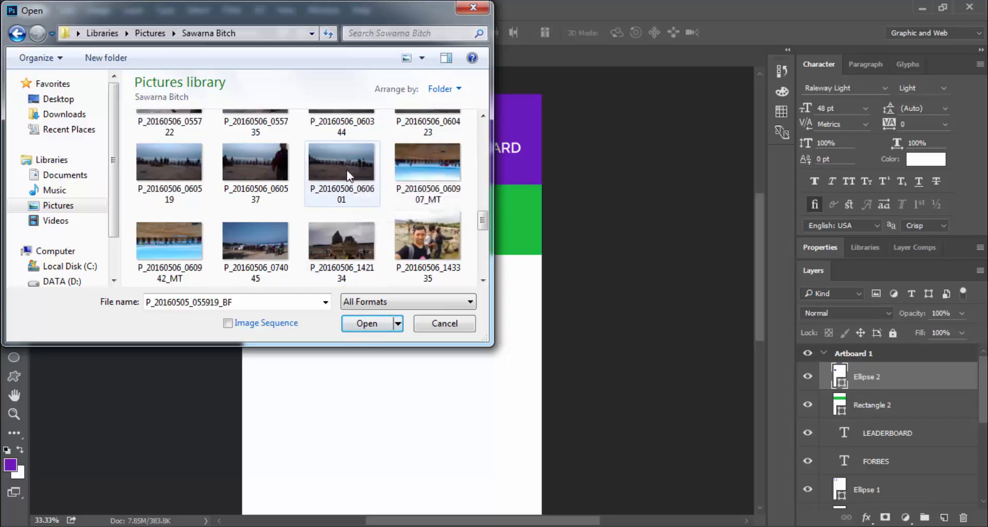
pyautogui.doubleClick(177, 155)
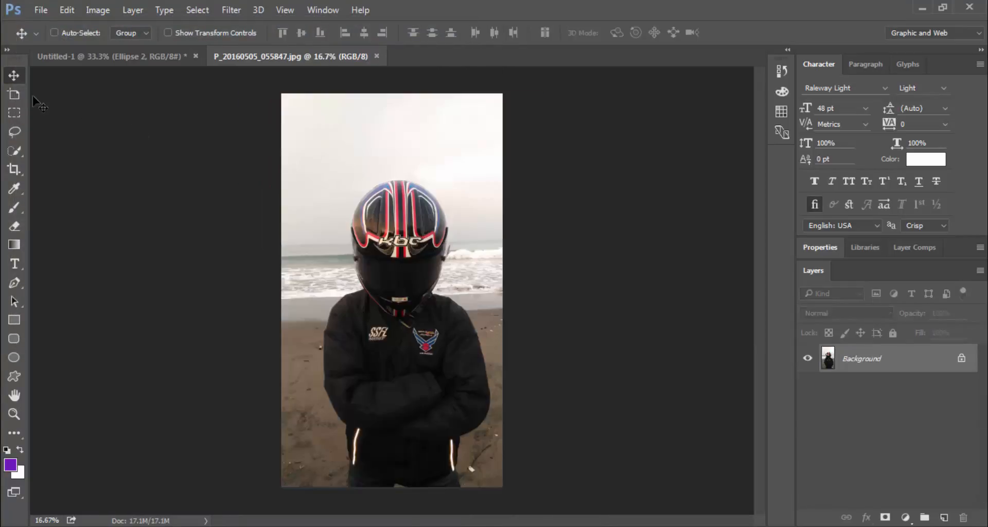
# Crop the photo tightly around the helmet and shoulders and drag it into the mockup
pyautogui.click(15, 169)
pyautogui.moveTo(393, 96); pyautogui.dragTo(397, 155)
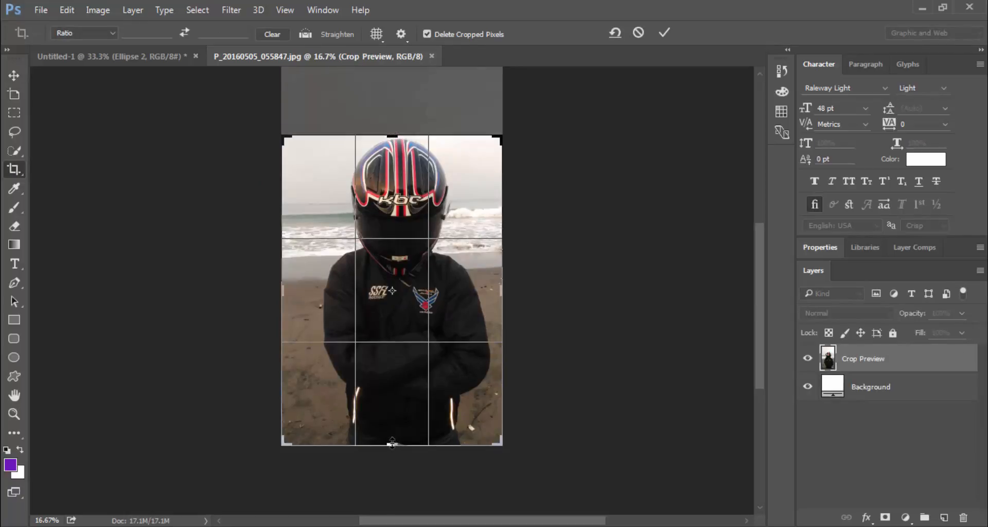
pyautogui.moveTo(392, 442); pyautogui.dragTo(395, 344)
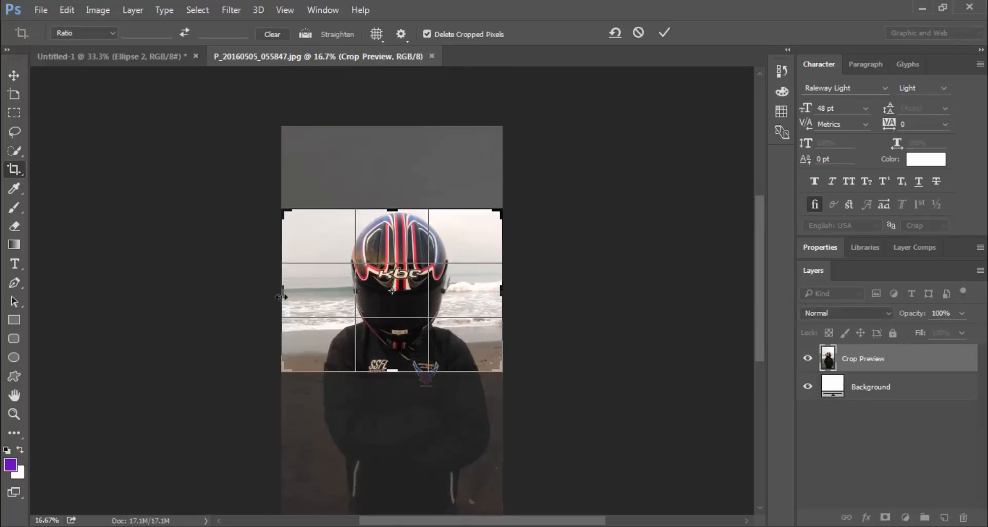
pyautogui.moveTo(281, 297); pyautogui.dragTo(321, 288)
pyautogui.moveTo(478, 290); pyautogui.dragTo(465, 288)
pyautogui.click(664, 32)
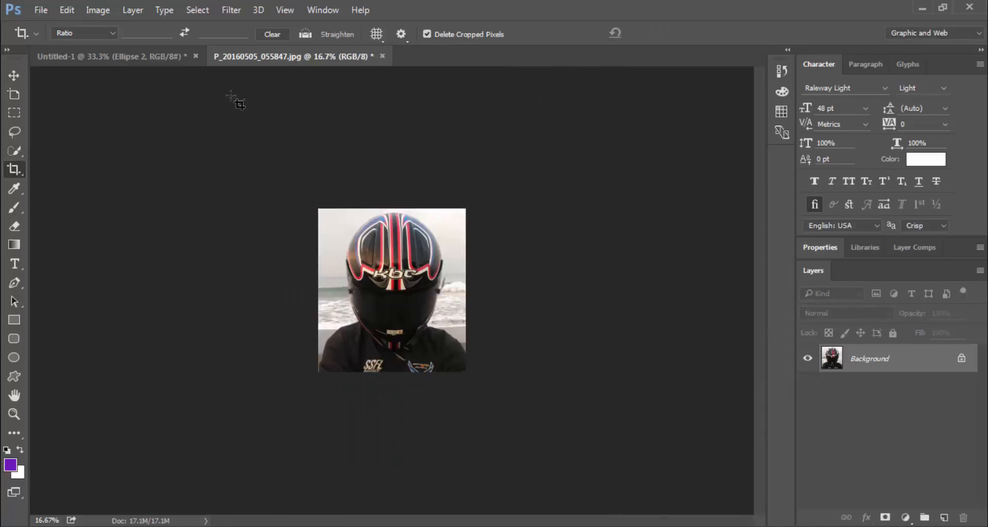
pyautogui.click(14, 75)
pyautogui.moveTo(387, 268); pyautogui.dragTo(312, 204)
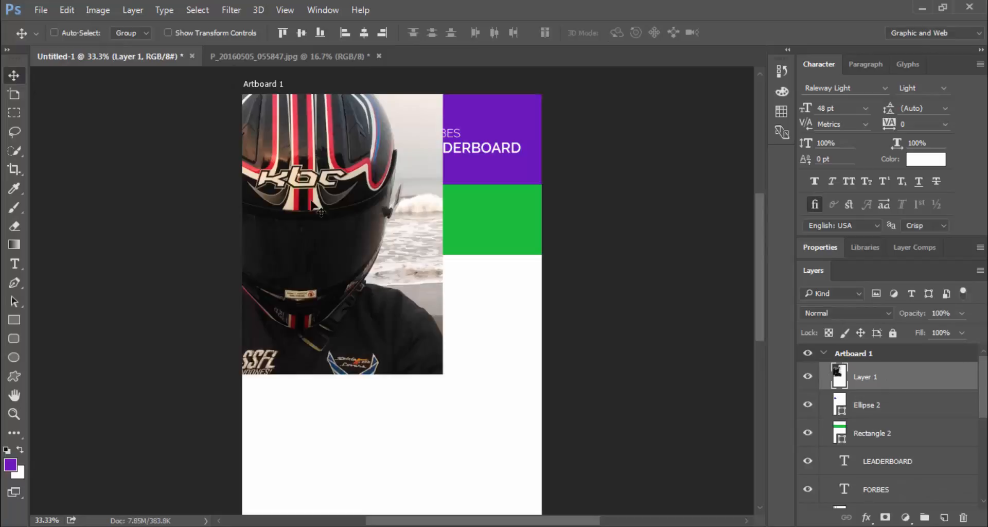
# Close the photo document without saving and clip Layer 1 into the purple circle
pyautogui.click(379, 57)
pyautogui.click(496, 214)
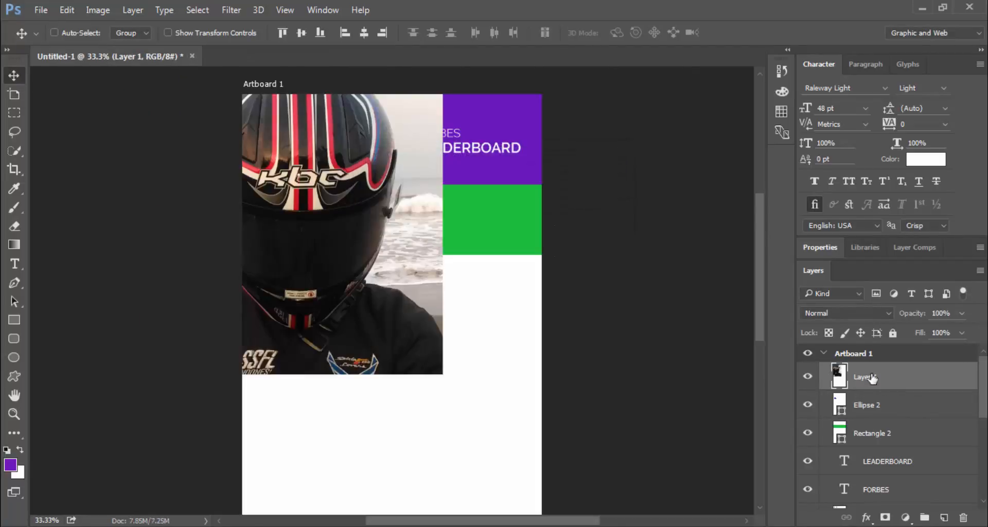
pyautogui.rightClick(872, 379)
pyautogui.click(631, 332)
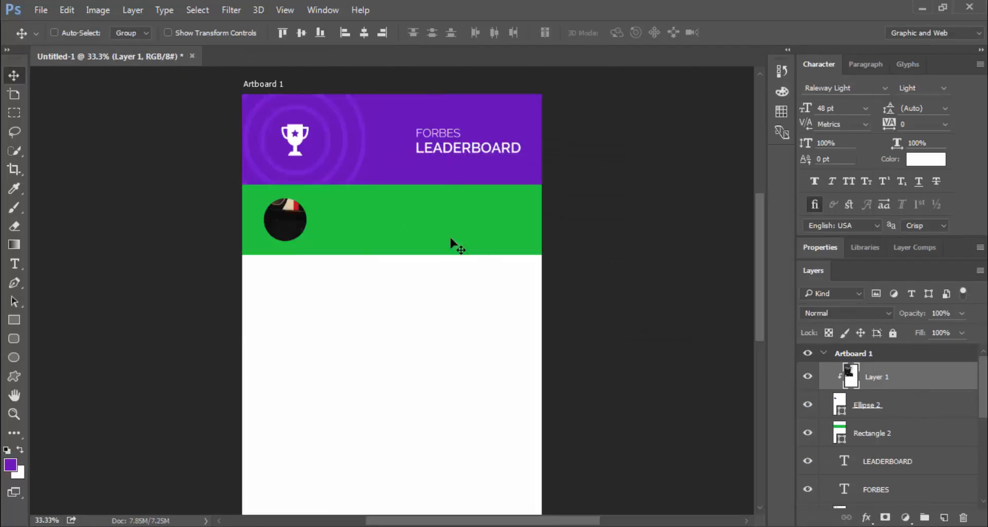
# Scale the photo to about 16.67% to fit the circle and nudge it up
pyautogui.click(168, 33)
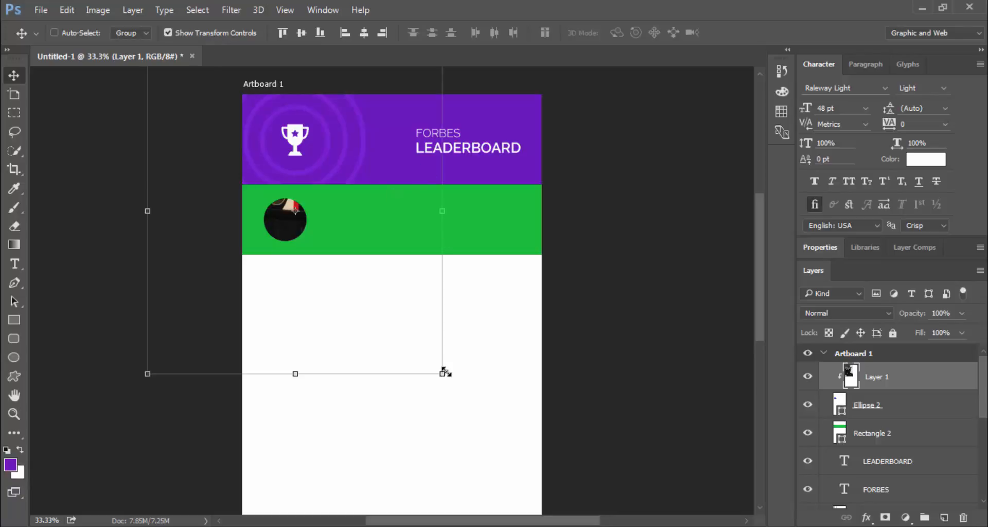
pyautogui.moveTo(446, 372); pyautogui.dragTo(308, 248)
pyautogui.moveTo(330, 186); pyautogui.dragTo(308, 205)
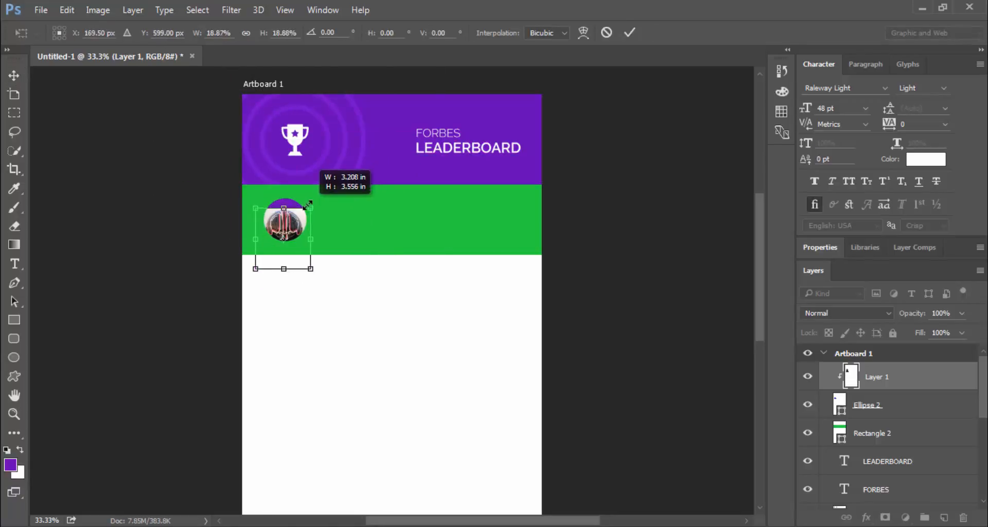
pyautogui.moveTo(262, 270); pyautogui.dragTo(267, 262)
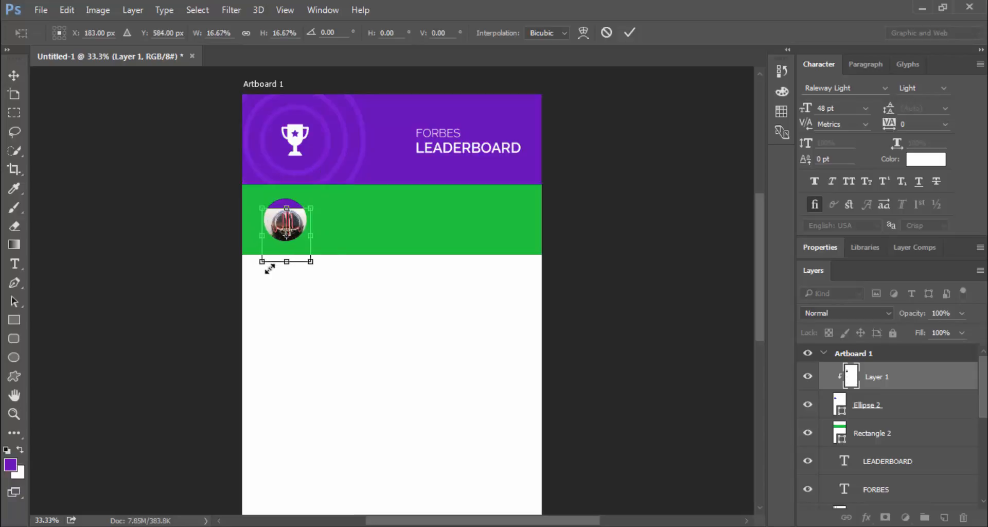
pyautogui.press('Return')
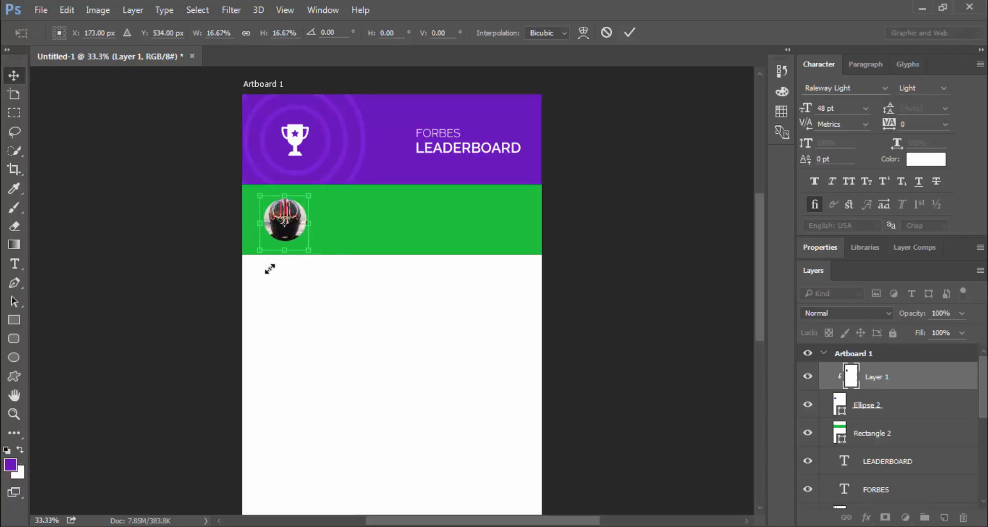
pyautogui.hotkey('shift', 'Up')
pyautogui.hotkey('shift', 'Up')
pyautogui.hotkey('shift', 'Up')
pyautogui.hotkey('shift', 'Up')
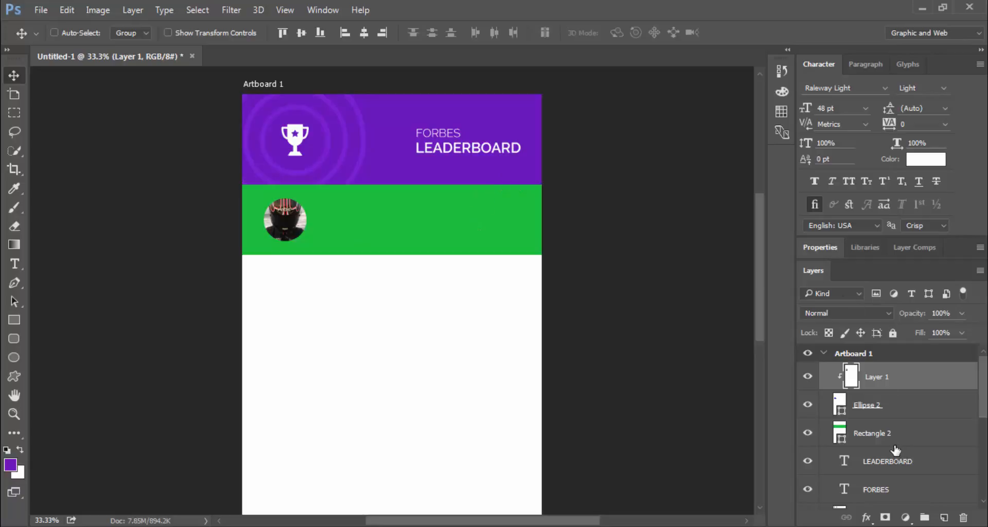
# Duplicate the LEADERBOARD title and place the copy beside the round photo in the green row
pyautogui.click(893, 461)
pyautogui.rightClick(893, 461)
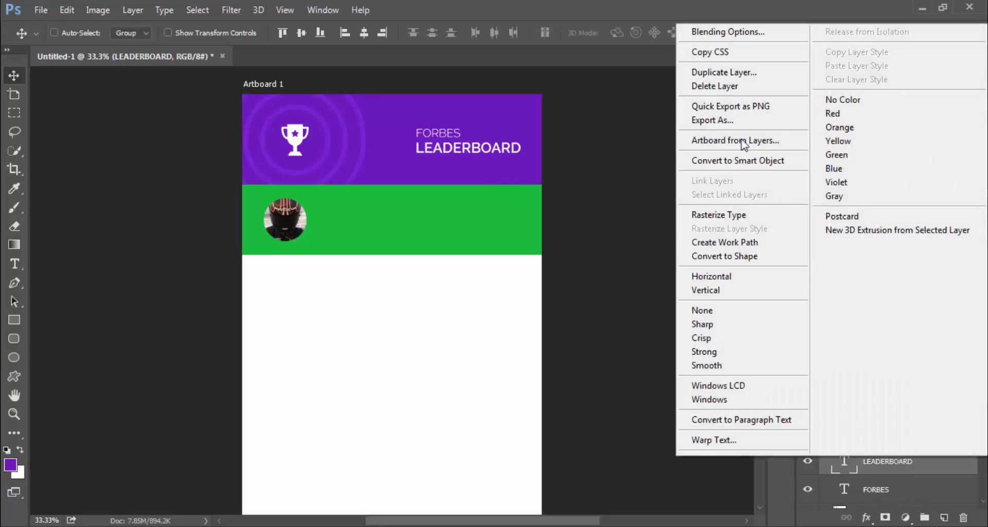
pyautogui.click(727, 72)
pyautogui.click(620, 166)
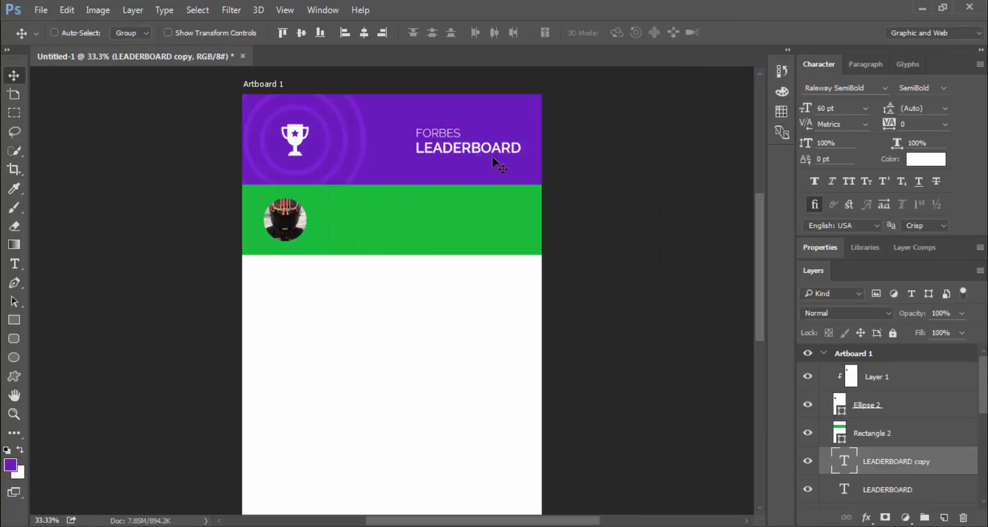
pyautogui.moveTo(496, 160); pyautogui.dragTo(383, 220)
pyautogui.moveTo(895, 461); pyautogui.dragTo(894, 363)
pyautogui.moveTo(368, 219)
pyautogui.mouseDown()
pyautogui.moveTo(357, 231)
pyautogui.moveTo(376, 222)
pyautogui.mouseUp()
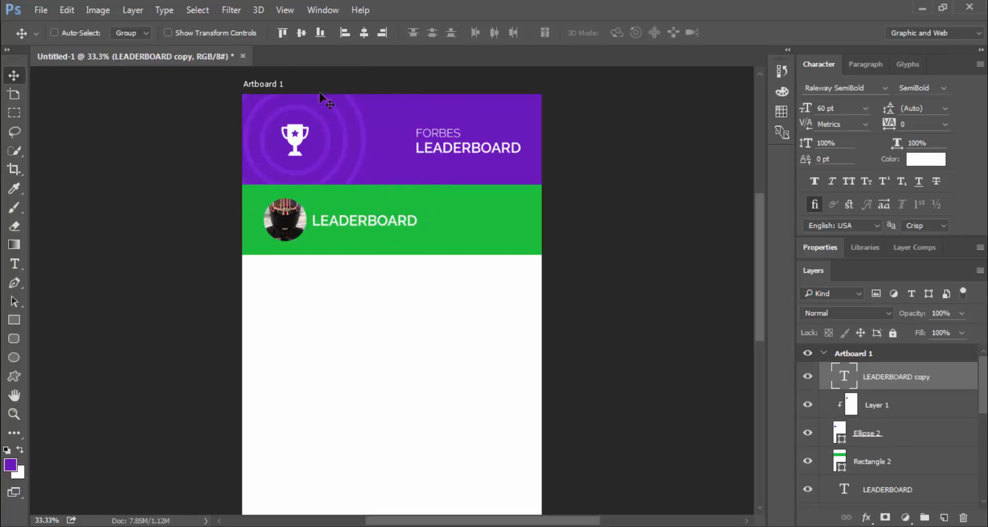
# Set the copied text to 48 pt and replace it with the person's name
pyautogui.click(15, 269)
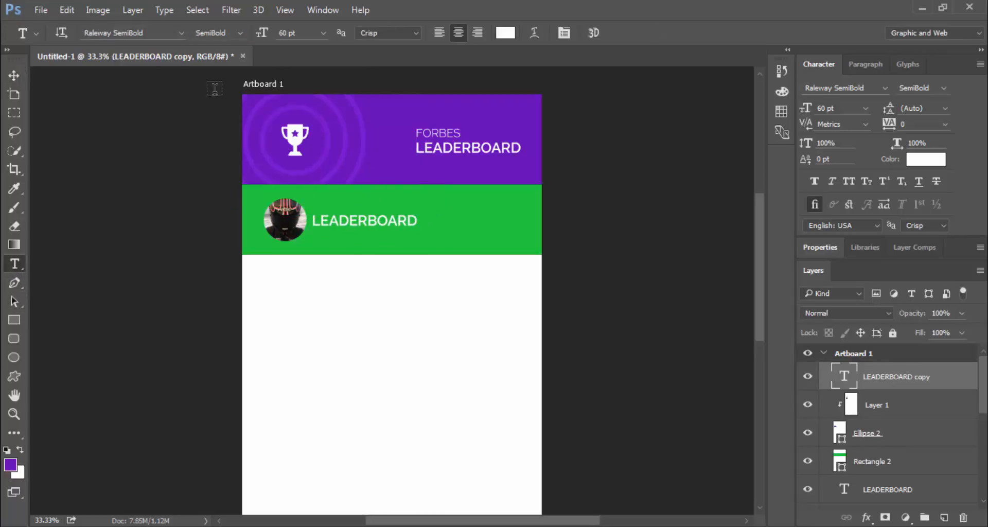
pyautogui.click(330, 34)
pyautogui.click(331, 264)
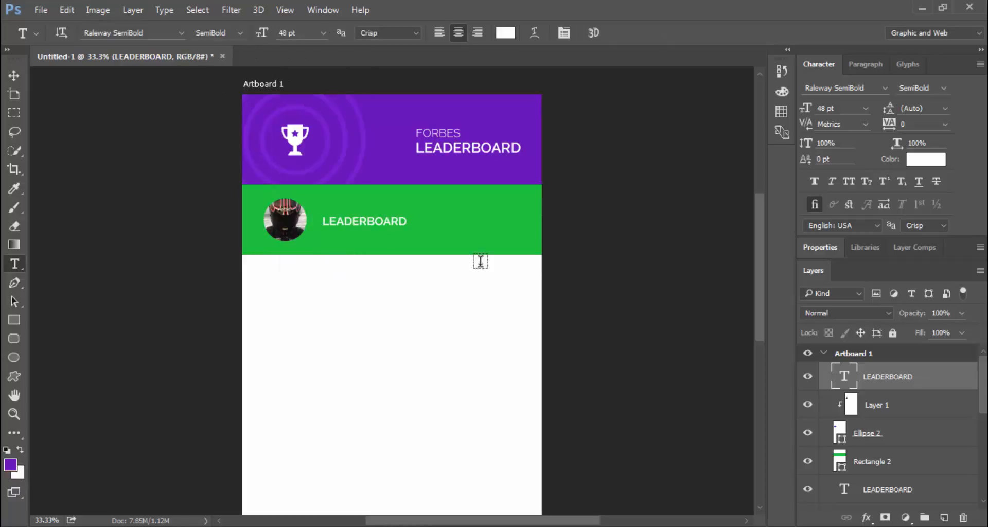
pyautogui.doubleClick(380, 221)
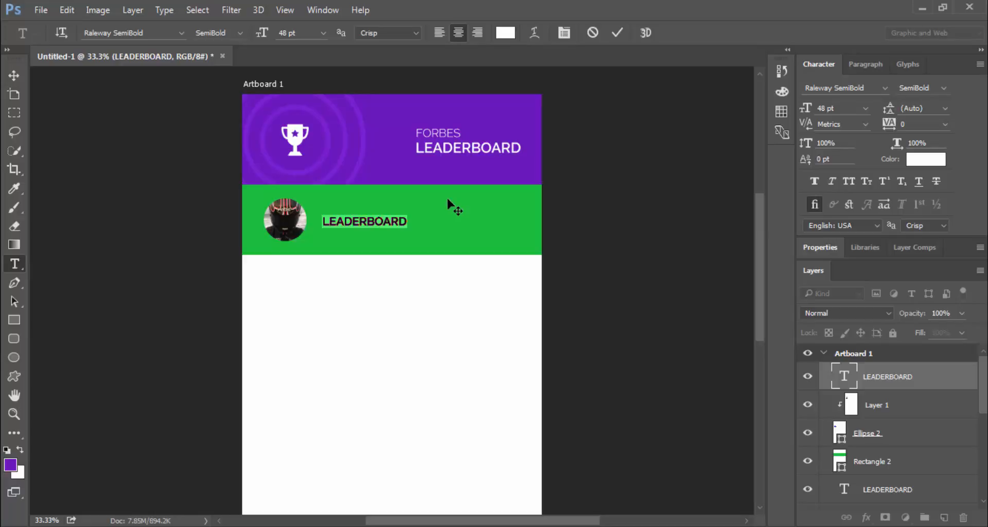
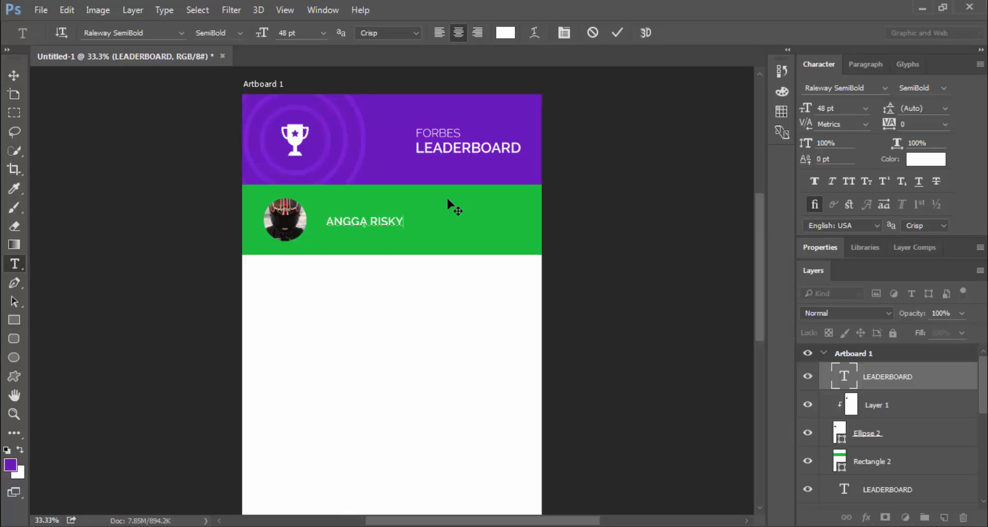
pyautogui.click(617, 32)
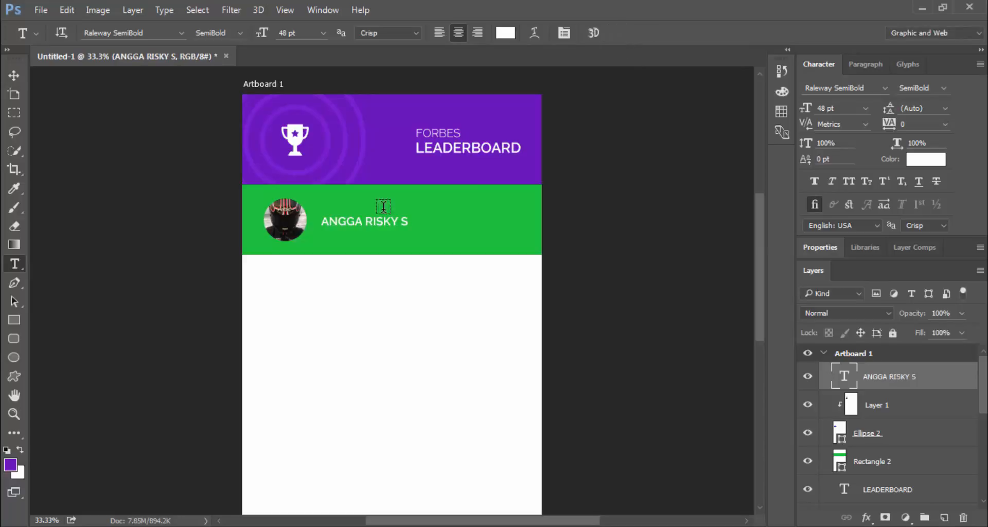
# Position the name text just right of the photo with a small gap
pyautogui.press('v')
pyautogui.moveTo(368, 227); pyautogui.dragTo(352, 225)
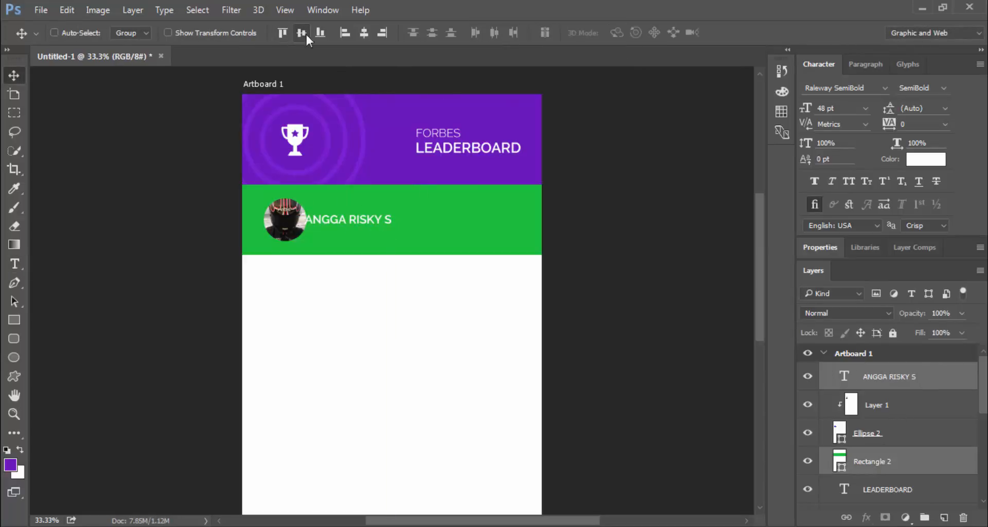
pyautogui.press('Right')
pyautogui.press('Right')
pyautogui.press('Right')
pyautogui.press('Right')
pyautogui.press('Right')
pyautogui.press('Right')
pyautogui.press('Right')
pyautogui.press('Right')
pyautogui.press('Right')
pyautogui.press('Right')
pyautogui.press('Right')
pyautogui.press('Right')
pyautogui.press('Right')
pyautogui.press('Right')
pyautogui.press('Right')
pyautogui.press('Right')
pyautogui.press('Right')
pyautogui.press('Right')
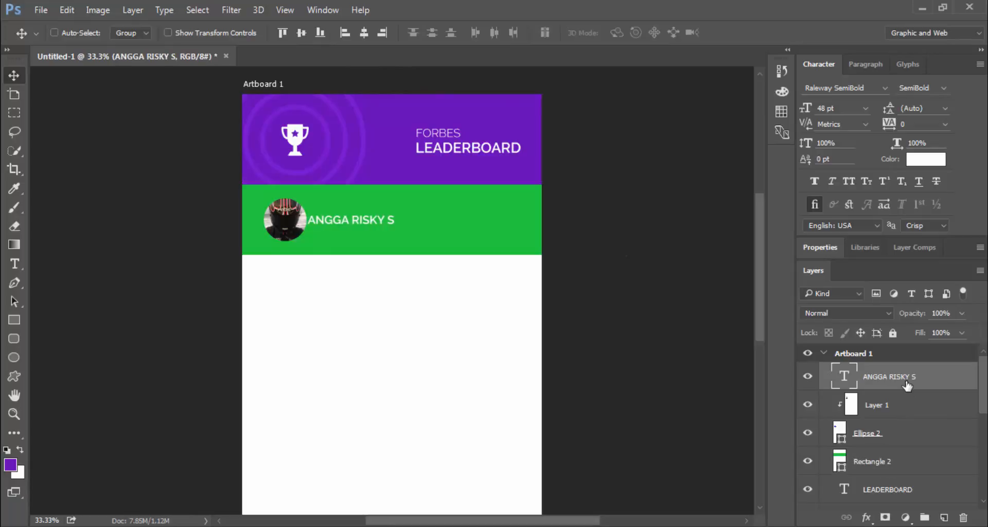
pyautogui.press('Right')
pyautogui.press('Right')
pyautogui.press('Right')
pyautogui.press('Right')
pyautogui.press('Right')
pyautogui.press('Right')
pyautogui.press('Right')
pyautogui.press('Right')
pyautogui.press('Right')
pyautogui.press('Right')
pyautogui.press('Right')
pyautogui.press('Right')
pyautogui.press('Right')
pyautogui.press('Right')
pyautogui.press('Right')
pyautogui.press('Right')
pyautogui.press('Right')
pyautogui.press('Right')
pyautogui.press('Right')
pyautogui.press('Right')
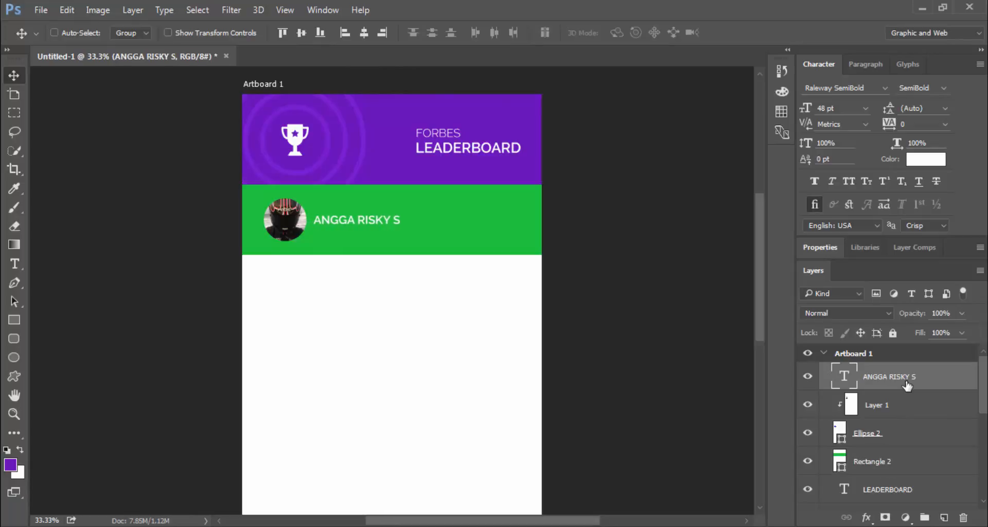
pyautogui.press('Right')
pyautogui.press('Right')
pyautogui.press('Right')
pyautogui.press('Right')
pyautogui.press('Right')
pyautogui.press('Right')
pyautogui.press('Right')
pyautogui.press('Right')
pyautogui.press('Right')
pyautogui.press('Right')
pyautogui.press('Right')
pyautogui.press('Right')
pyautogui.press('Right')
pyautogui.press('Right')
pyautogui.press('Right')
pyautogui.press('Right')
pyautogui.press('Right')
pyautogui.press('Right')
pyautogui.press('Right')
pyautogui.press('Right')
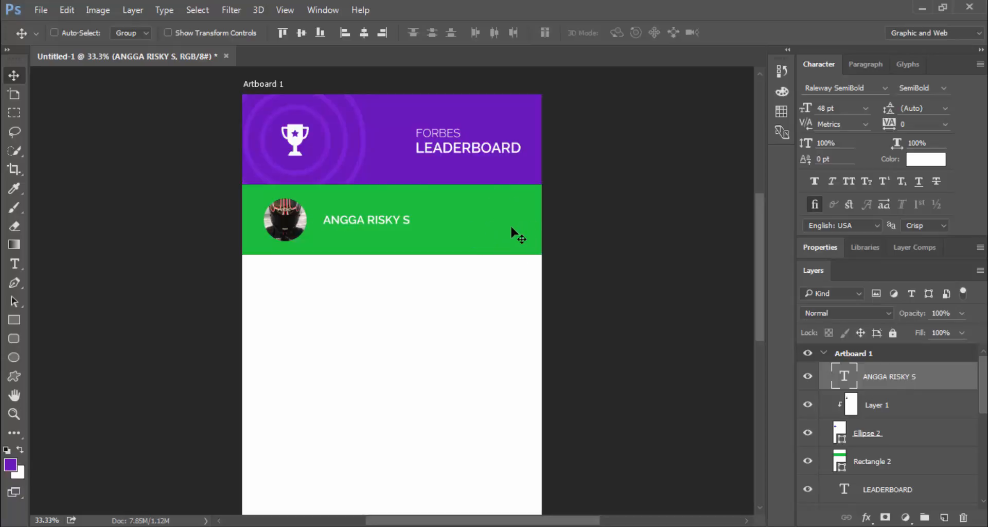
# Duplicate the name layer and change the copy's text to 'USD 17.48 Billion'
pyautogui.rightClick(885, 376)
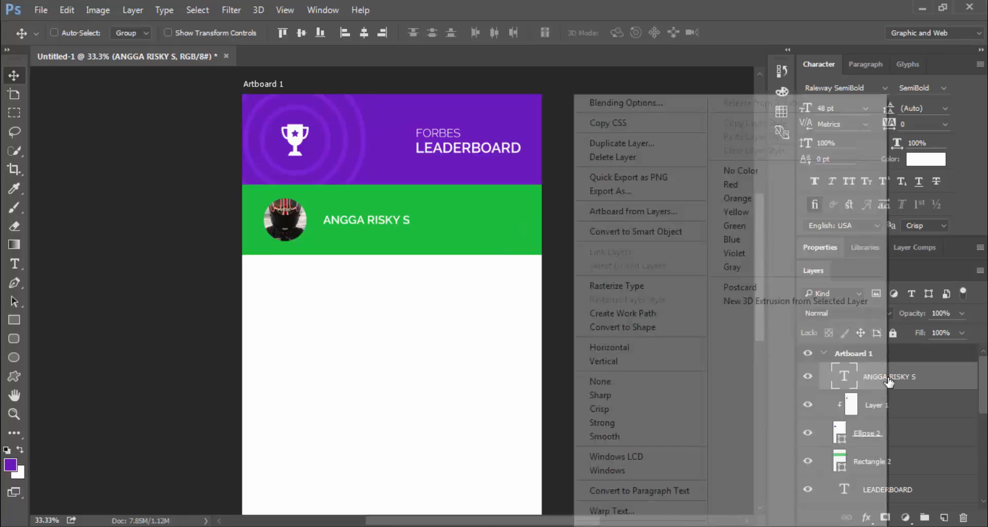
pyautogui.click(673, 148)
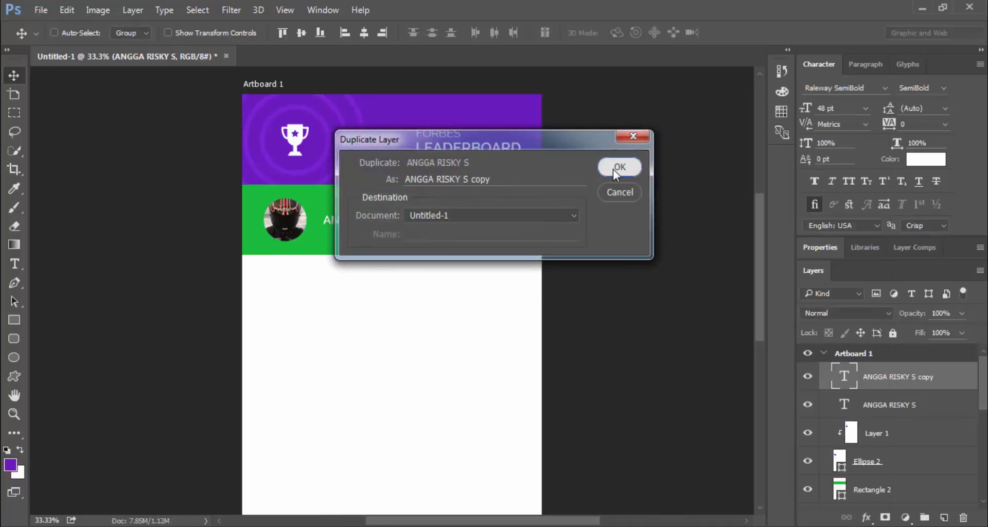
pyautogui.click(613, 169)
pyautogui.moveTo(346, 230); pyautogui.dragTo(388, 248)
pyautogui.doubleClick(849, 372)
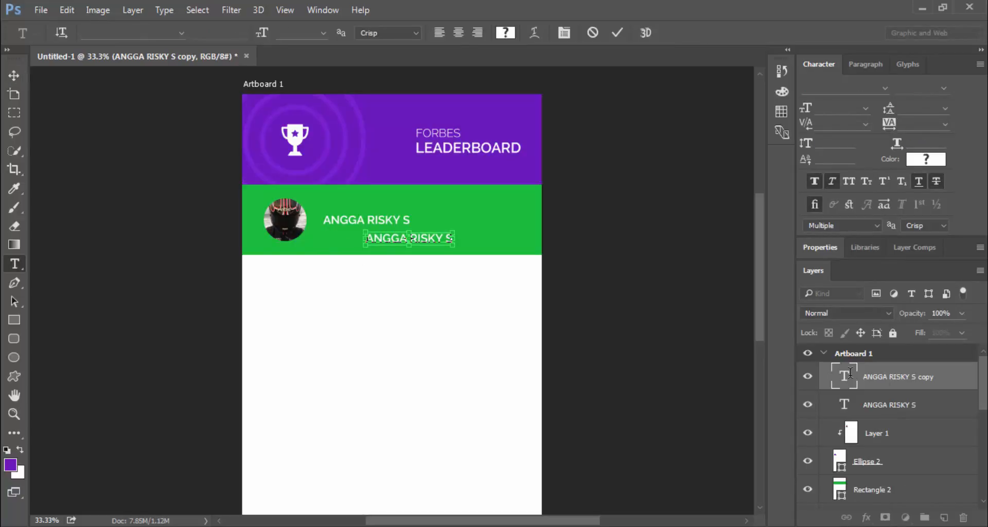
pyautogui.write('17')
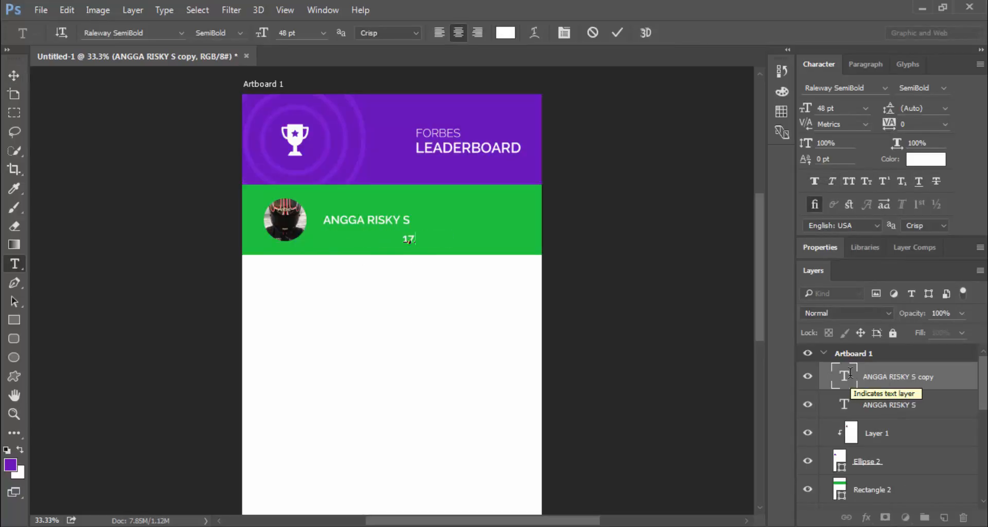
pyautogui.write('.48 B')
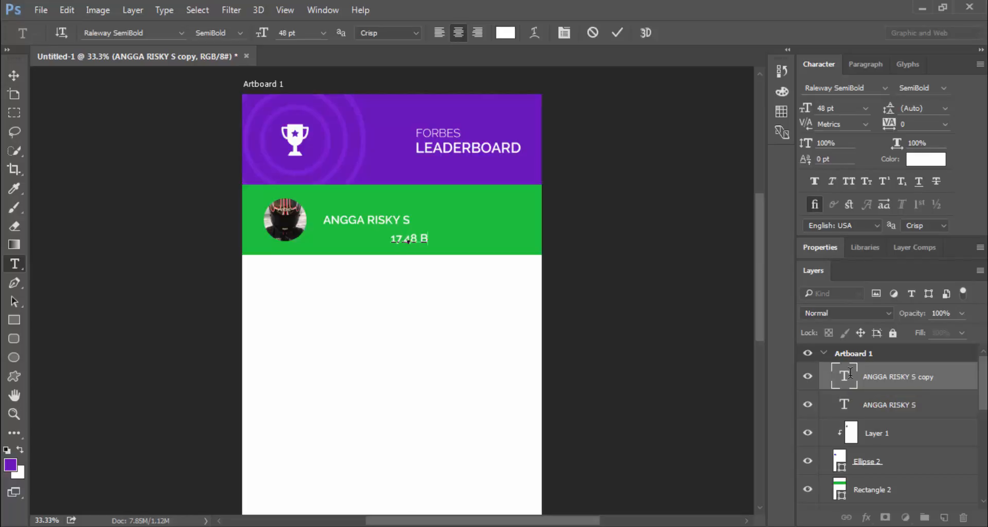
pyautogui.write('illion')
pyautogui.write('$')
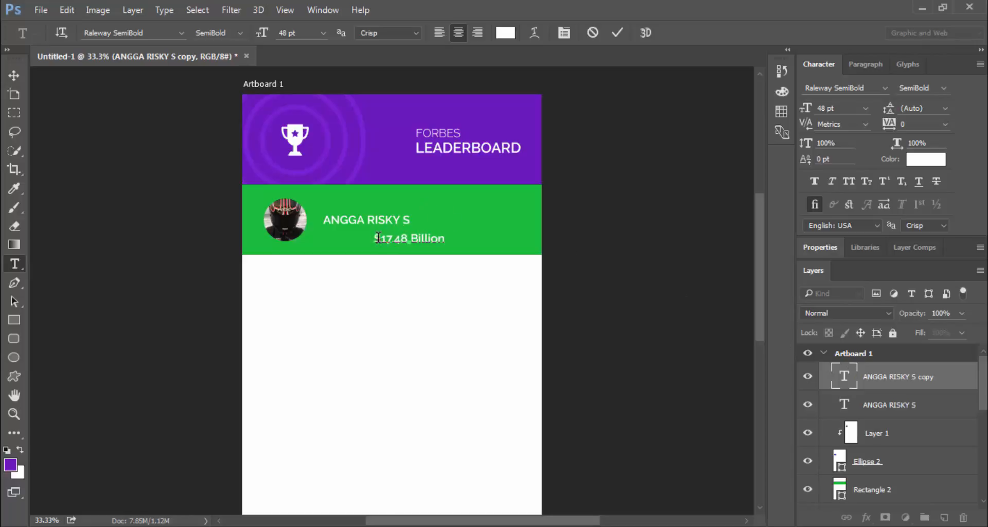
pyautogui.press('BackSpace')
pyautogui.write('USD')
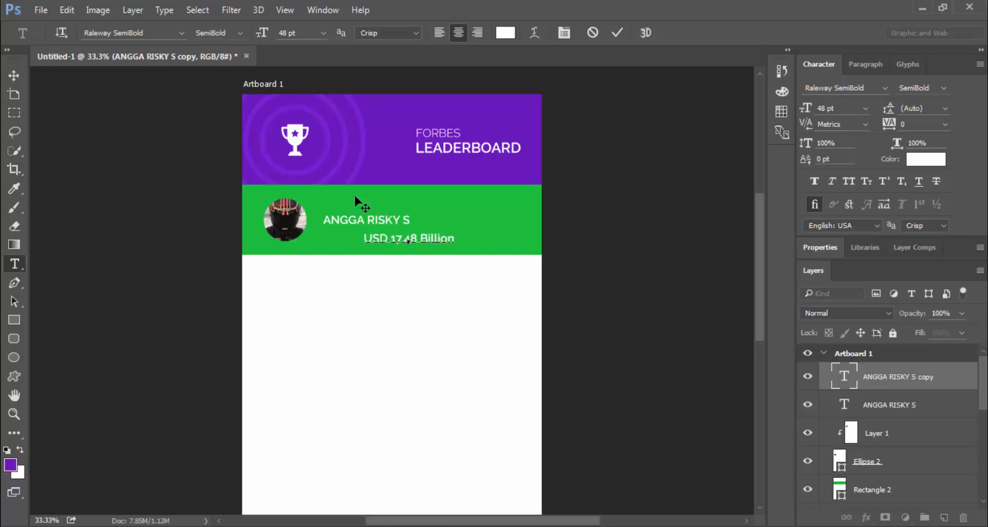
# Set the amount text to Roboto Light and move it onto the name's line at right
pyautogui.hotkey('ctrl', 'a')
pyautogui.click(178, 34)
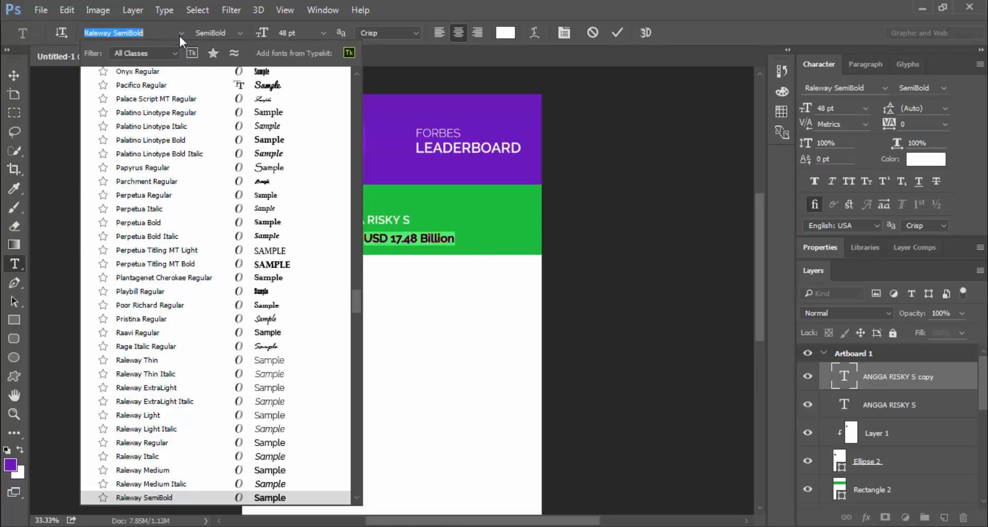
pyautogui.click(166, 36)
pyautogui.hotkey('ctrl', 'a')
pyautogui.write('robo')
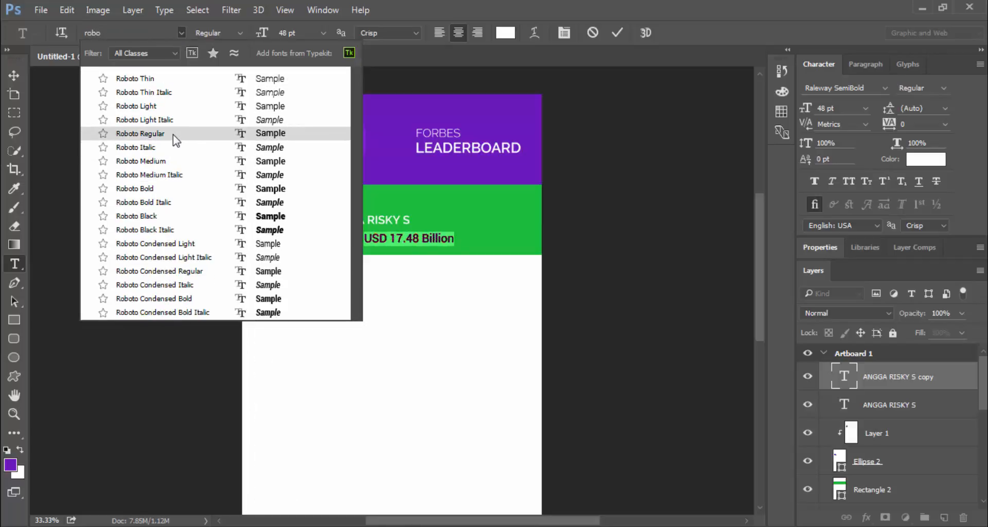
pyautogui.click(164, 107)
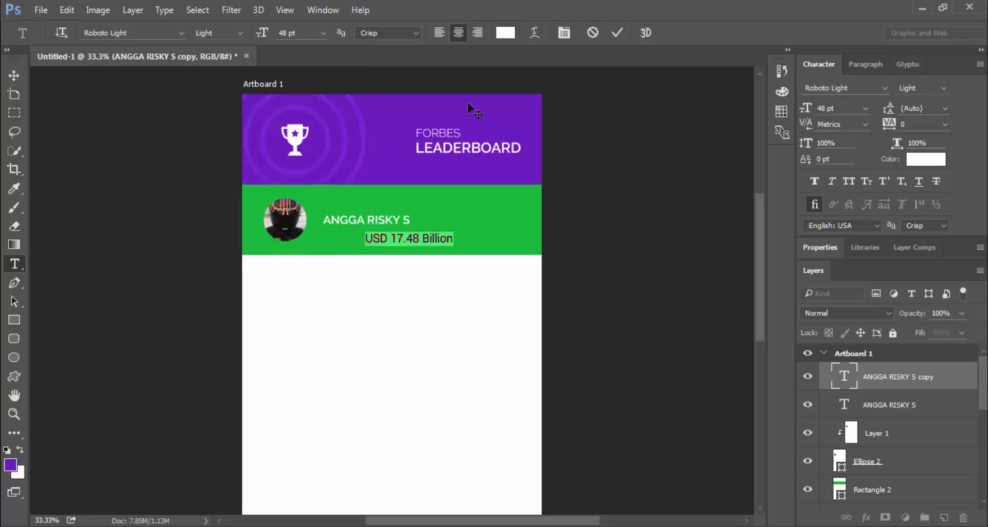
pyautogui.click(617, 34)
pyautogui.press('v')
pyautogui.moveTo(443, 241); pyautogui.dragTo(529, 221)
# Undo an accidental vertical centring of the green rectangle and select only the amount text
pyautogui.click(860, 489)
pyautogui.click(301, 34)
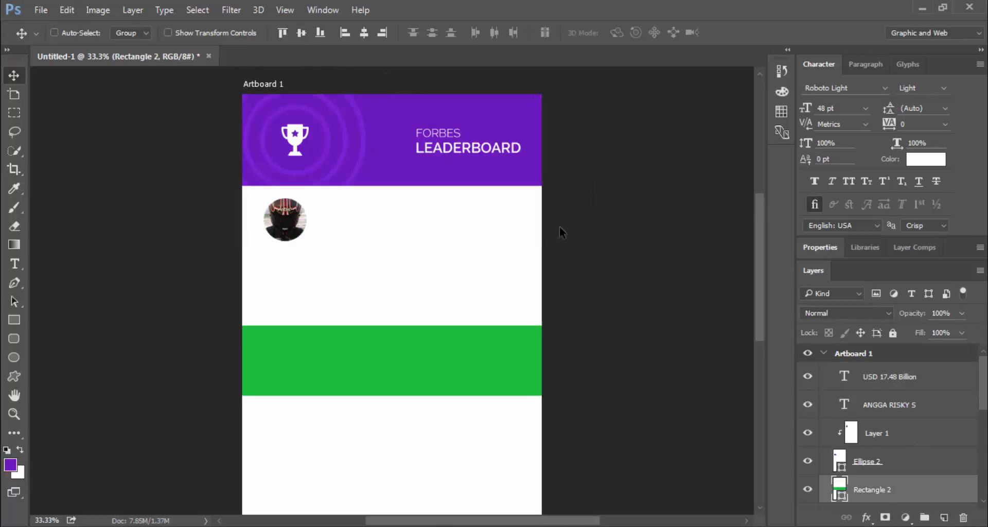
pyautogui.hotkey('ctrl', 'z')
pyautogui.click(880, 376)
pyautogui.keyDown('ctrl'); pyautogui.click(884, 488); pyautogui.keyUp('ctrl')
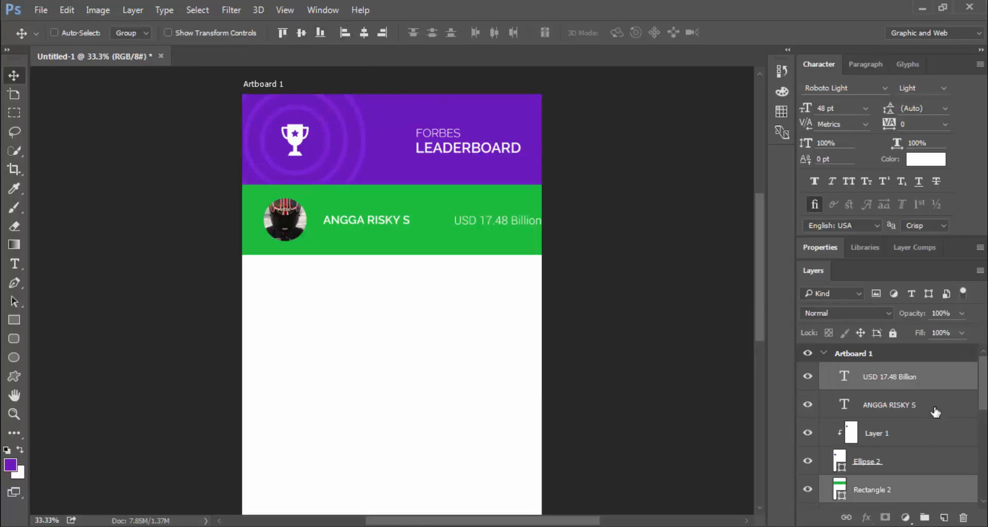
pyautogui.click(915, 381)
# Nudge the USD 17.48 Billion text left twice and up once inside the green row
pyautogui.hotkey('shift', 'Left')
pyautogui.hotkey('shift', 'Left')
pyautogui.hotkey('shift', 'Left')
pyautogui.hotkey('shift', 'Left')
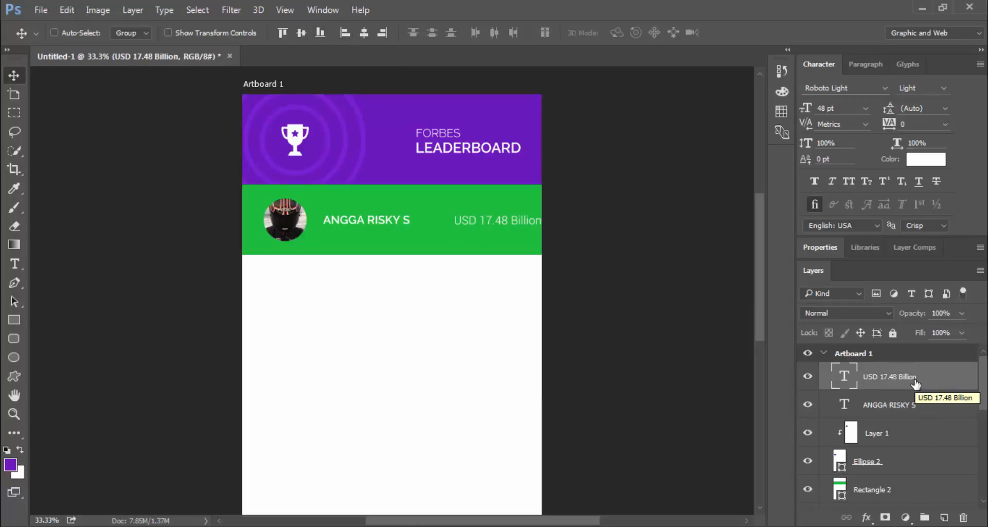
pyautogui.hotkey('shift', 'Left')
pyautogui.hotkey('shift', 'Left')
pyautogui.hotkey('shift', 'Left')
pyautogui.hotkey('shift', 'Left')
pyautogui.hotkey('shift', 'Left')
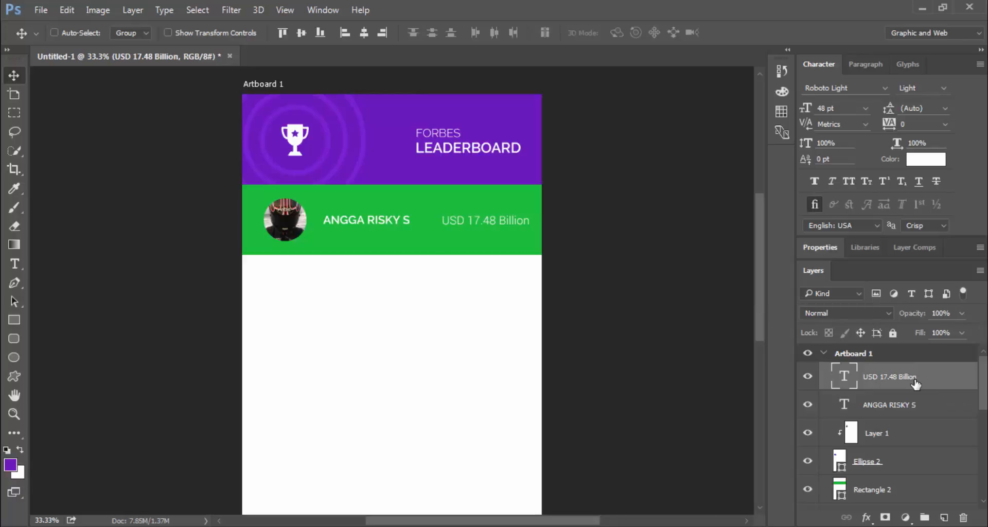
pyautogui.hotkey('shift', 'Up')
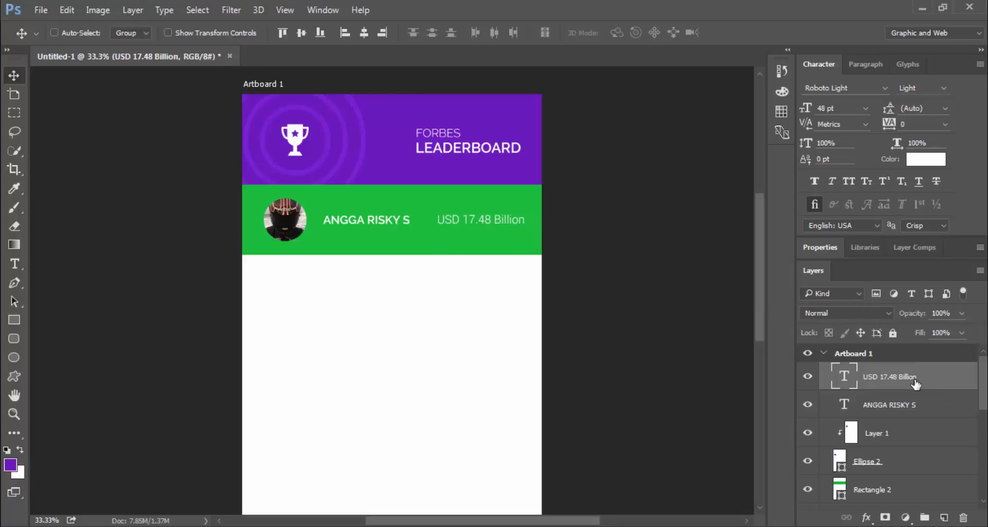
pyautogui.scroll(-2, 908, 412)
pyautogui.click(884, 439)
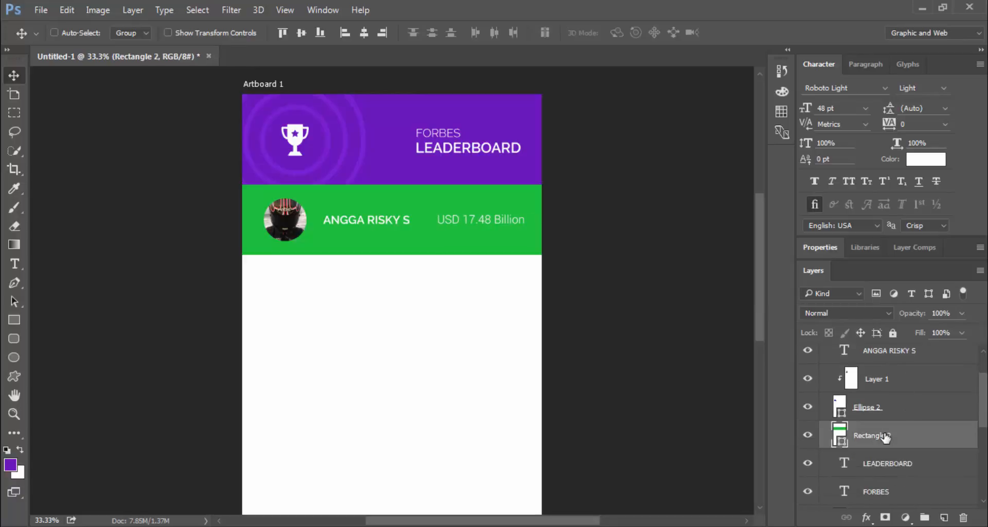
pyautogui.click(866, 517)
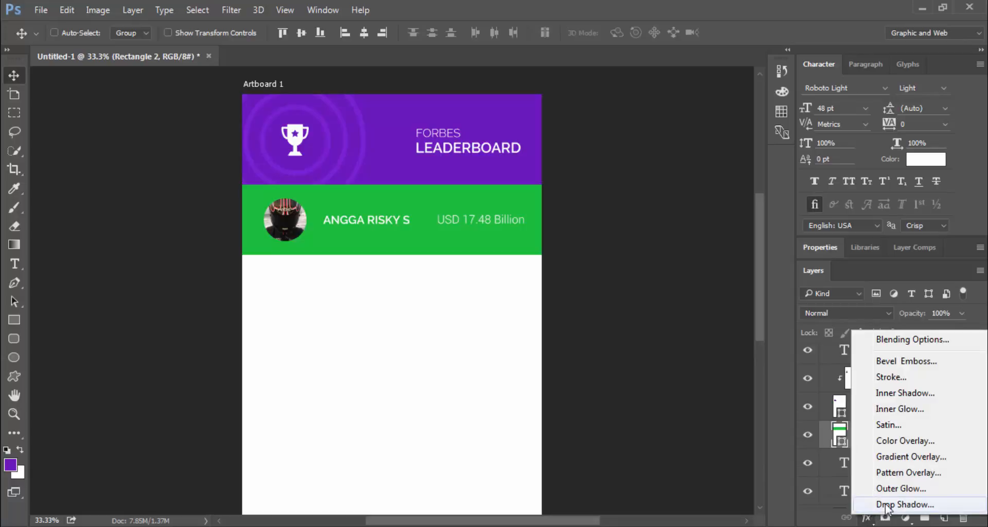
pyautogui.click(843, 434)
pyautogui.scroll(2, 895, 448)
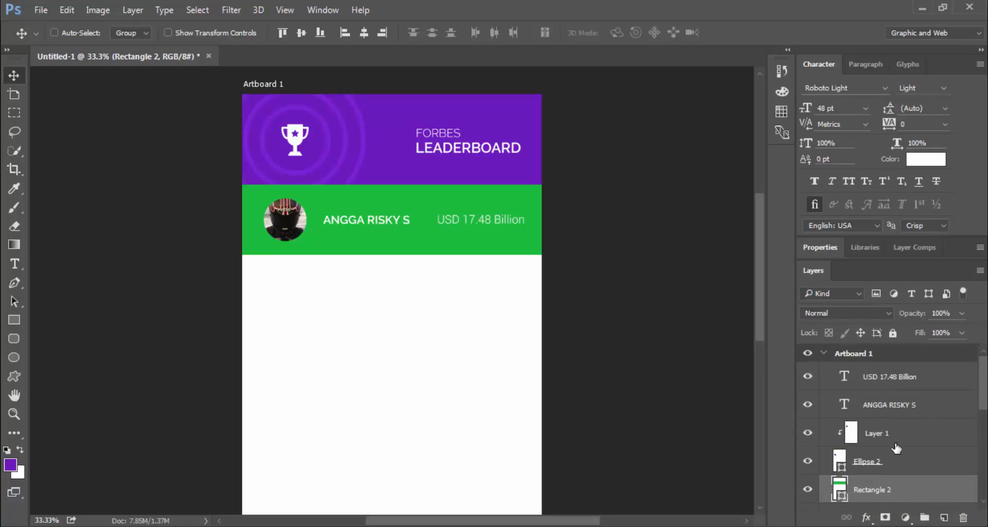
# Group the five ranking-row layers and name the group RANKING ONE
pyautogui.keyDown('shift'); pyautogui.click(904, 376); pyautogui.keyUp('shift')
pyautogui.click(926, 518)
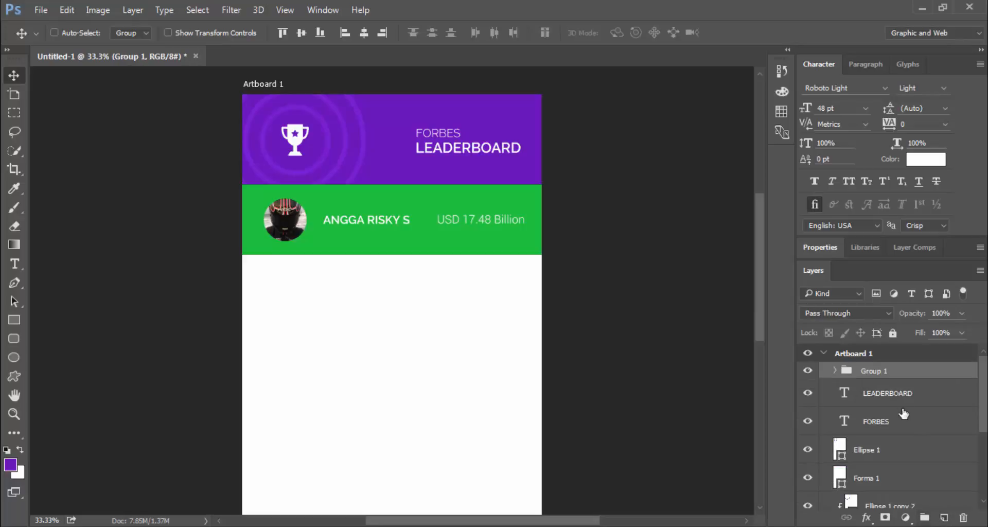
pyautogui.doubleClick(882, 374)
pyautogui.write('RANKING ON')
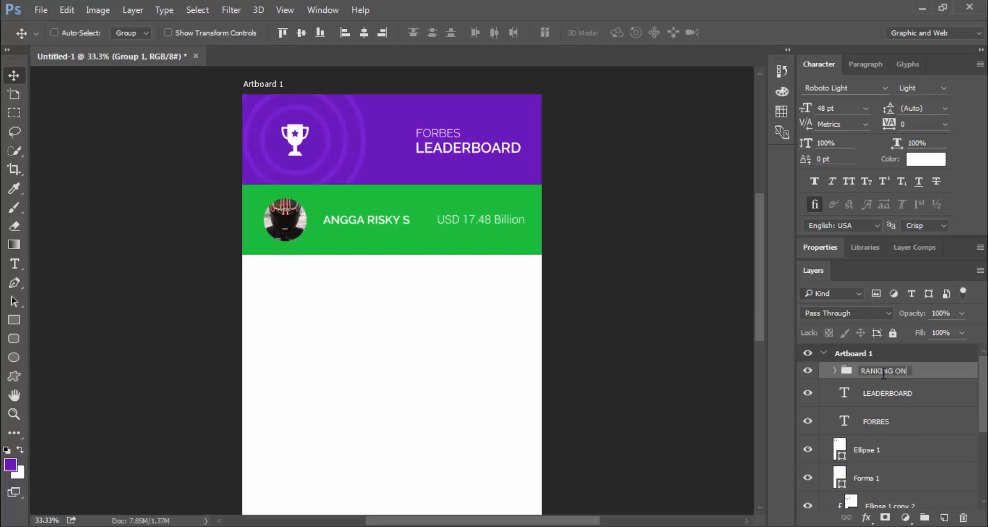
pyautogui.write('E')
pyautogui.press('Return')
# Duplicate the group as ANOTHER RANKING and shift it down to form a second row
pyautogui.rightClick(883, 377)
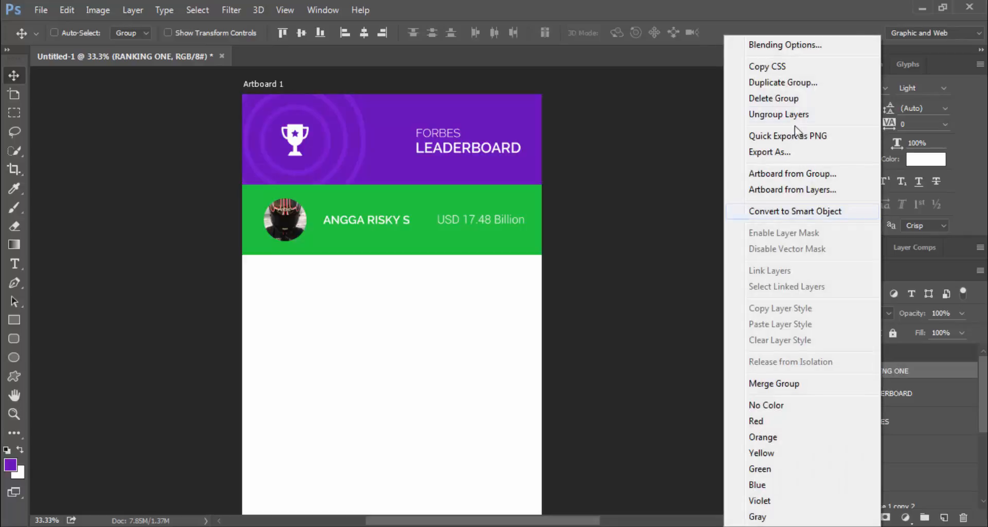
pyautogui.click(771, 79)
pyautogui.write('ANOT')
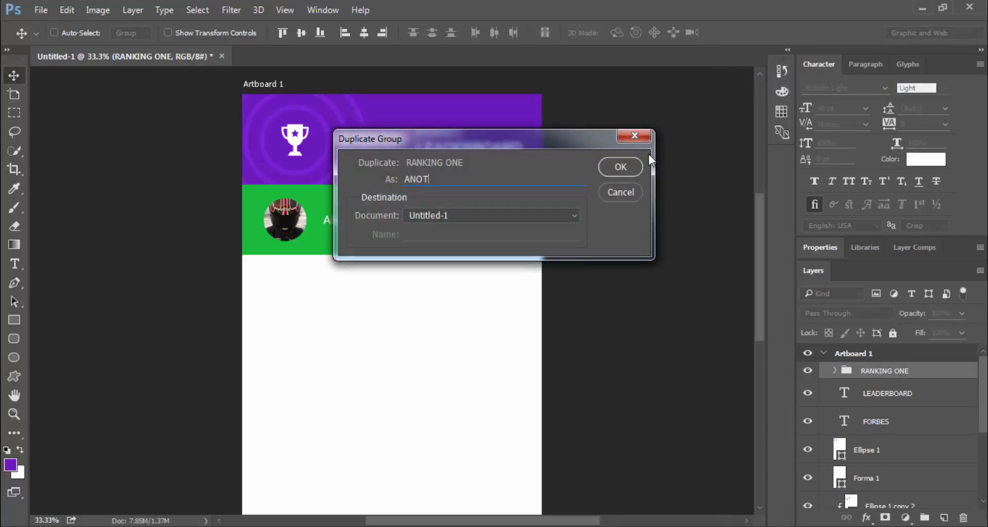
pyautogui.write('HER RANKING')
pyautogui.press('Return')
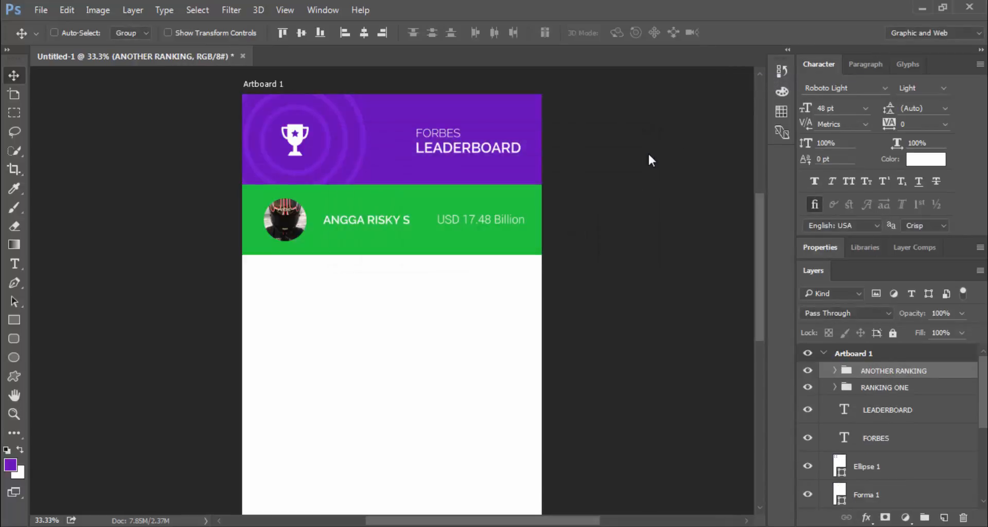
pyautogui.hotkey('shift', 'Down')
pyautogui.hotkey('shift', 'Down')
pyautogui.hotkey('shift', 'Down')
pyautogui.hotkey('shift', 'Down')
pyautogui.hotkey('shift', 'Down')
pyautogui.hotkey('shift', 'Down')
pyautogui.hotkey('shift', 'Down')
pyautogui.hotkey('shift', 'Down')
pyautogui.hotkey('shift', 'Down')
pyautogui.hotkey('shift', 'Down')
pyautogui.hotkey('shift', 'Down')
pyautogui.hotkey('shift', 'Down')
pyautogui.hotkey('shift', 'Down')
pyautogui.hotkey('shift', 'Down')
pyautogui.hotkey('shift', 'Down')
pyautogui.hotkey('shift', 'Down')
pyautogui.hotkey('shift', 'Down')
pyautogui.hotkey('shift', 'Down')
pyautogui.hotkey('shift', 'Down')
pyautogui.hotkey('shift', 'Down')
pyautogui.hotkey('shift', 'Down')
pyautogui.hotkey('shift', 'Down')
pyautogui.hotkey('shift', 'Down')
pyautogui.hotkey('shift', 'Down')
pyautogui.hotkey('shift', 'Down')
pyautogui.hotkey('shift', 'Down')
pyautogui.hotkey('shift', 'Down')
pyautogui.hotkey('shift', 'Down')
pyautogui.hotkey('shift', 'Down')
pyautogui.hotkey('shift', 'Down')
pyautogui.hotkey('shift', 'Down')
pyautogui.hotkey('shift', 'Down')
pyautogui.hotkey('shift', 'Down')
pyautogui.hotkey('shift', 'Down')
pyautogui.hotkey('shift', 'Down')
pyautogui.hotkey('shift', 'Down')
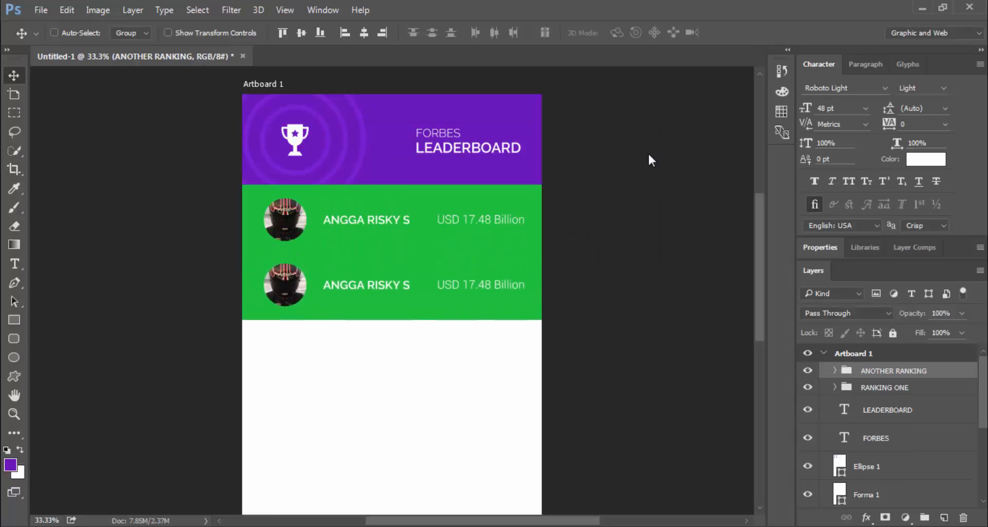
pyautogui.hotkey('shift', 'Up')
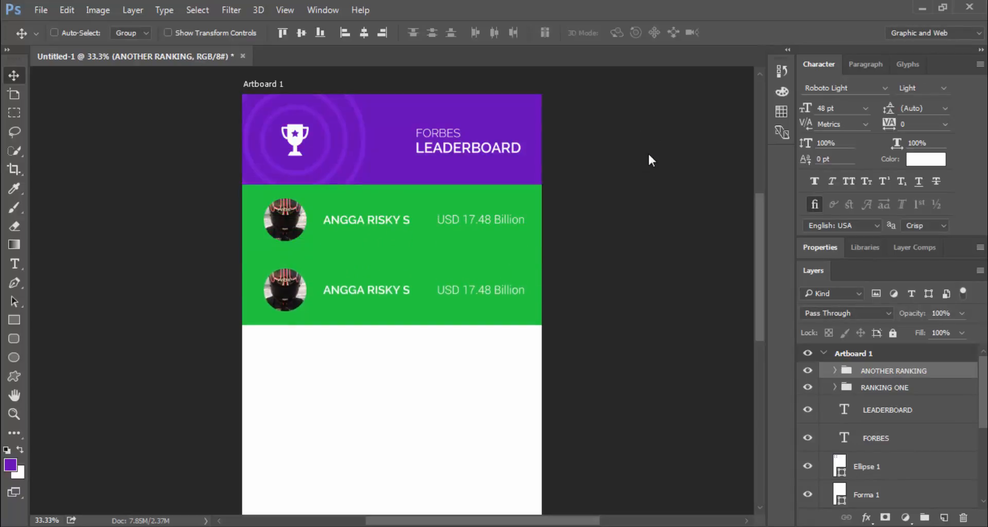
# Fill the second row's background rectangle with white sampled from the canvas
pyautogui.click(836, 371)
pyautogui.scroll(-3, 851, 453)
pyautogui.click(852, 470)
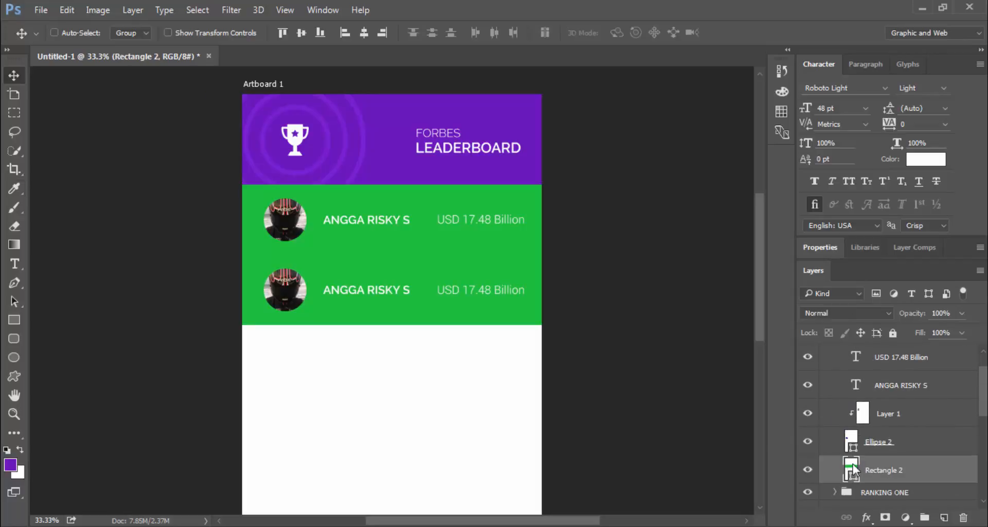
pyautogui.doubleClick(853, 469)
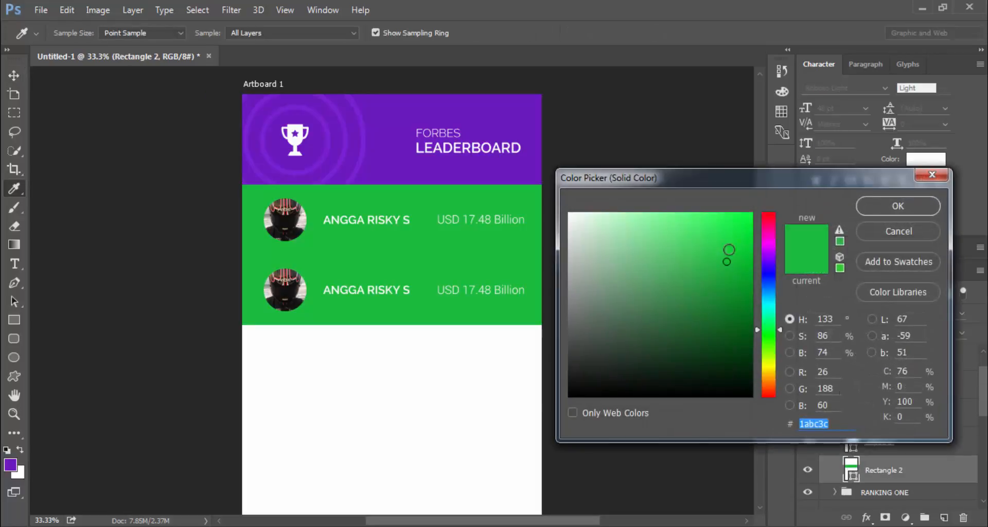
pyautogui.click(466, 384)
pyautogui.click(887, 206)
# Recolour the second row's name text to the header purple
pyautogui.scroll(2, 857, 414)
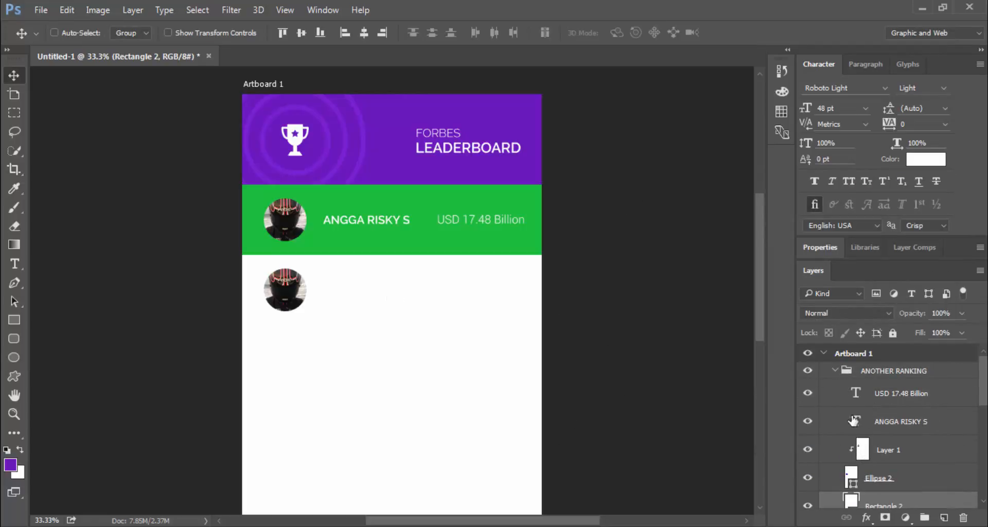
pyautogui.doubleClick(856, 421)
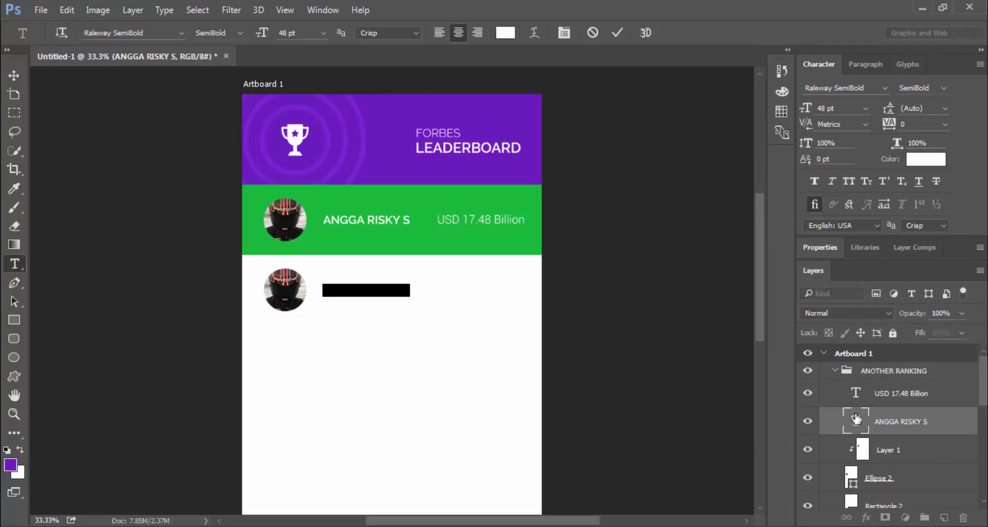
pyautogui.click(506, 34)
pyautogui.click(401, 115)
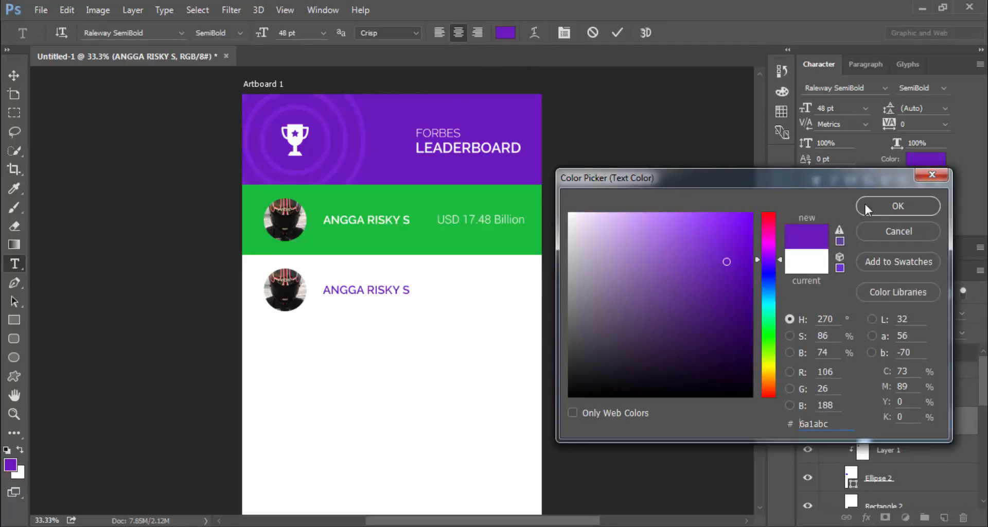
pyautogui.click(865, 205)
pyautogui.click(618, 32)
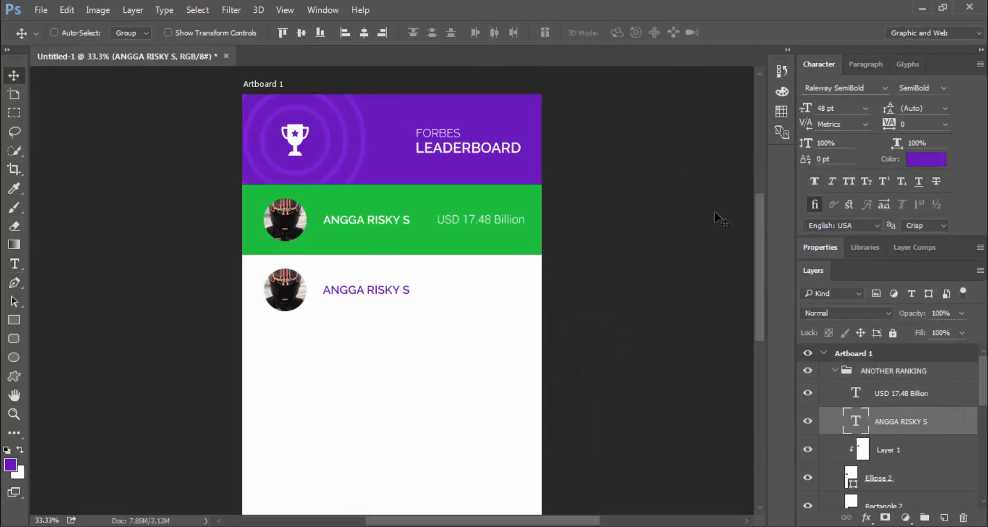
# Change the second row's USD amount text to grey #767676
pyautogui.doubleClick(867, 399)
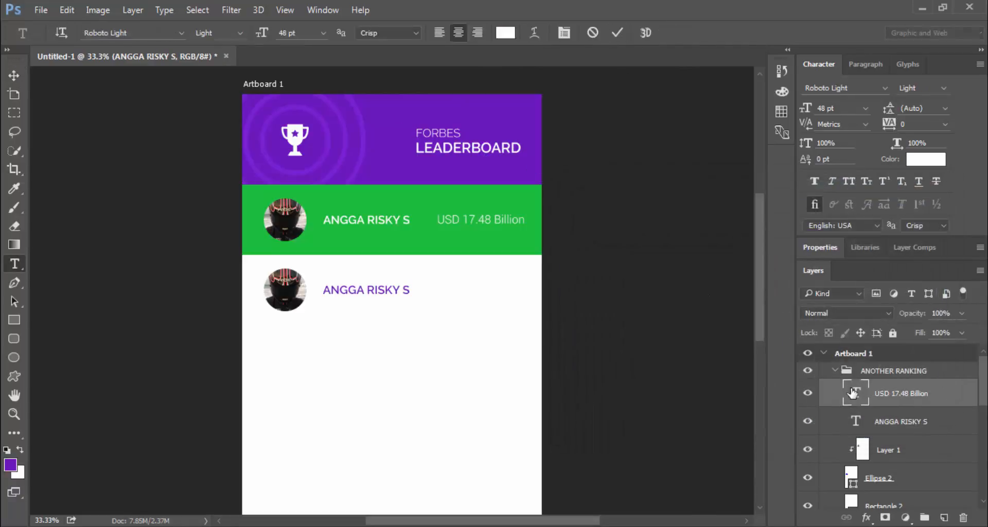
pyautogui.click(505, 33)
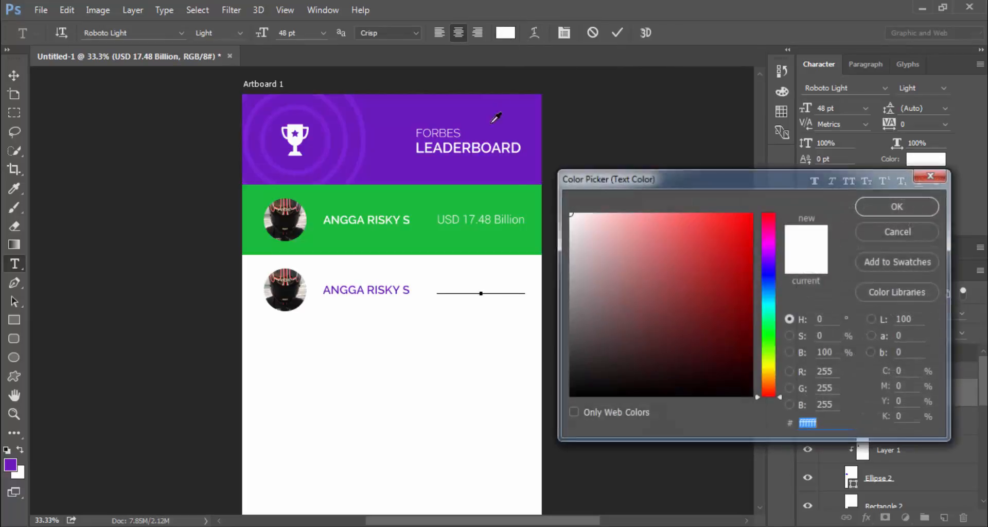
pyautogui.click(368, 132)
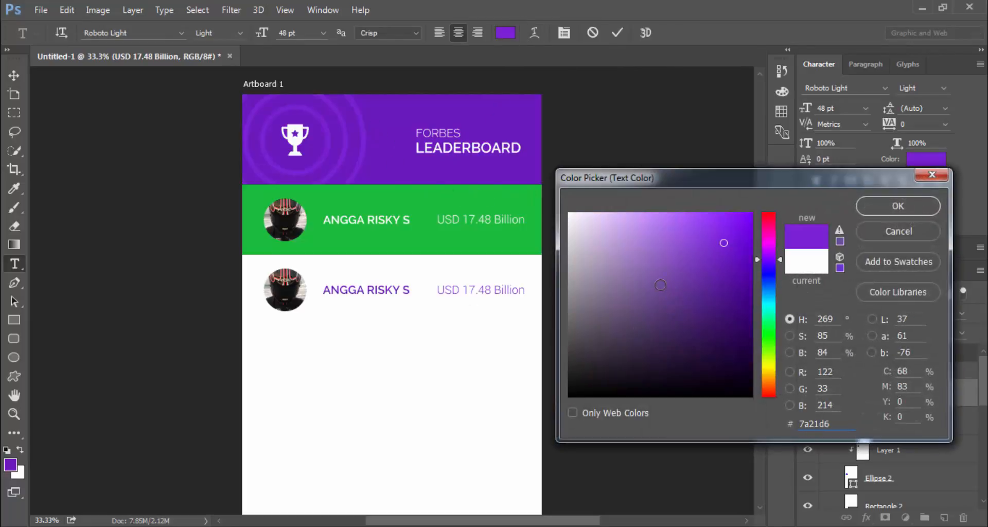
pyautogui.moveTo(660, 285); pyautogui.dragTo(558, 312)
pyautogui.hotkey('ctrl', '+')
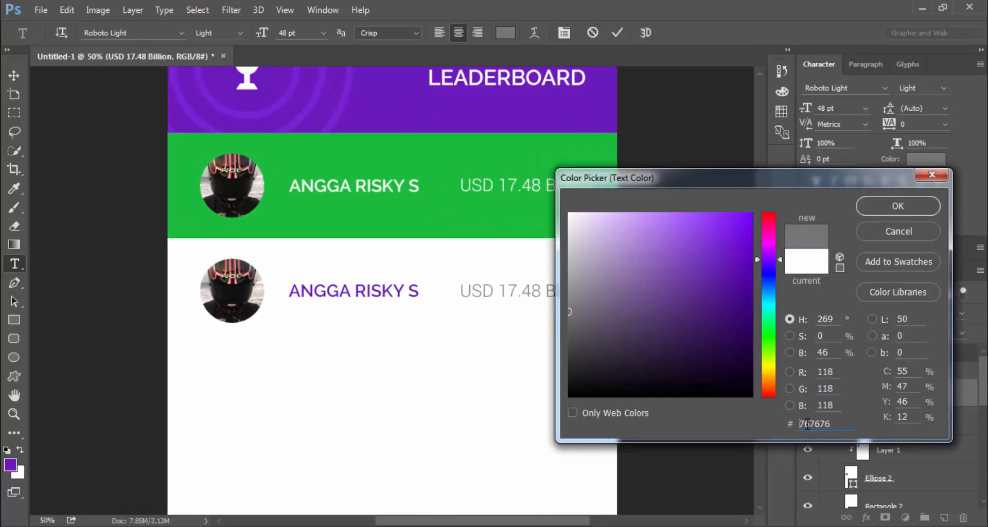
pyautogui.click(887, 208)
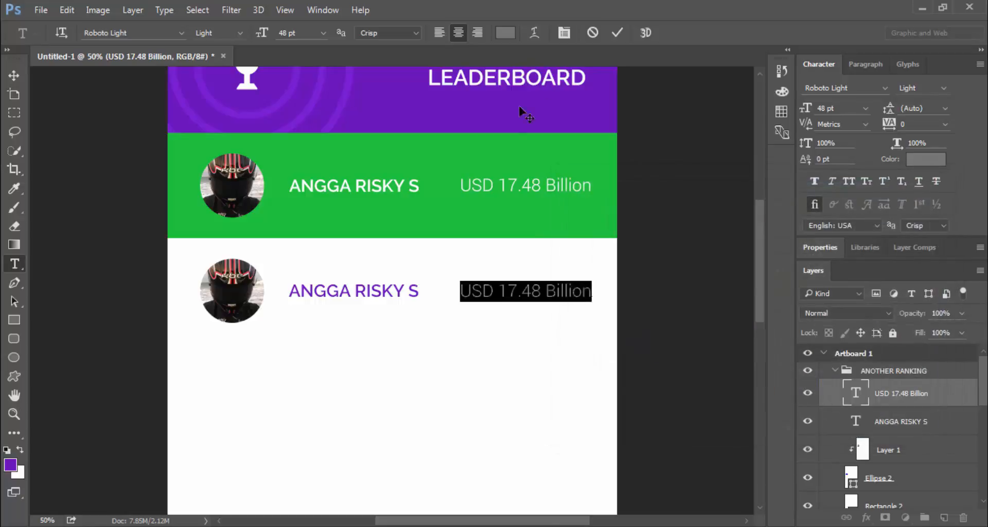
pyautogui.click(617, 33)
pyautogui.press('v')
pyautogui.scroll(3, 568, 260)
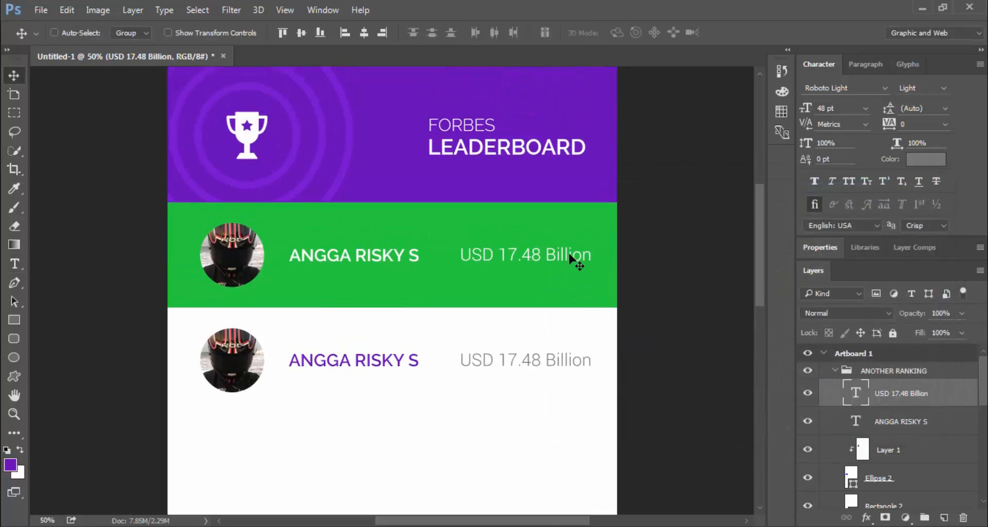
pyautogui.press('t')
pyautogui.tripleClick(399, 316)
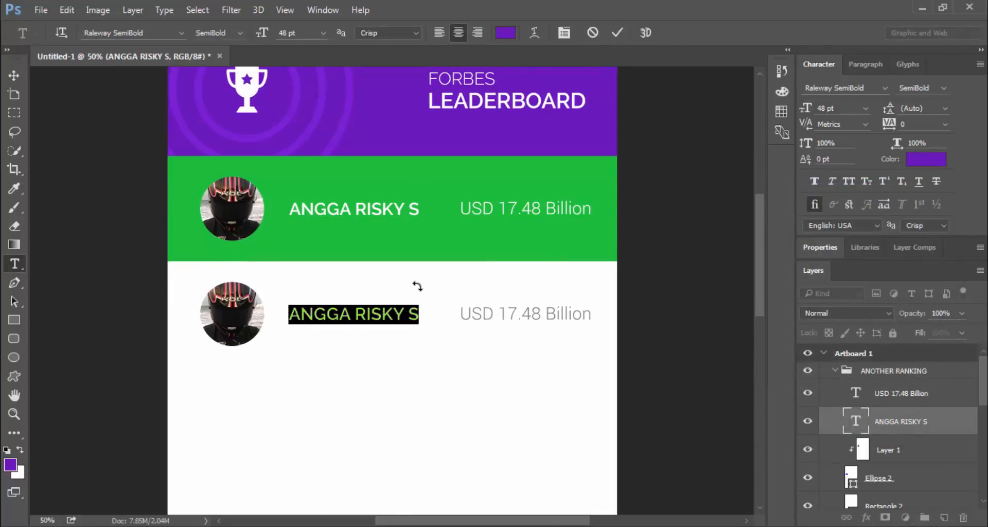
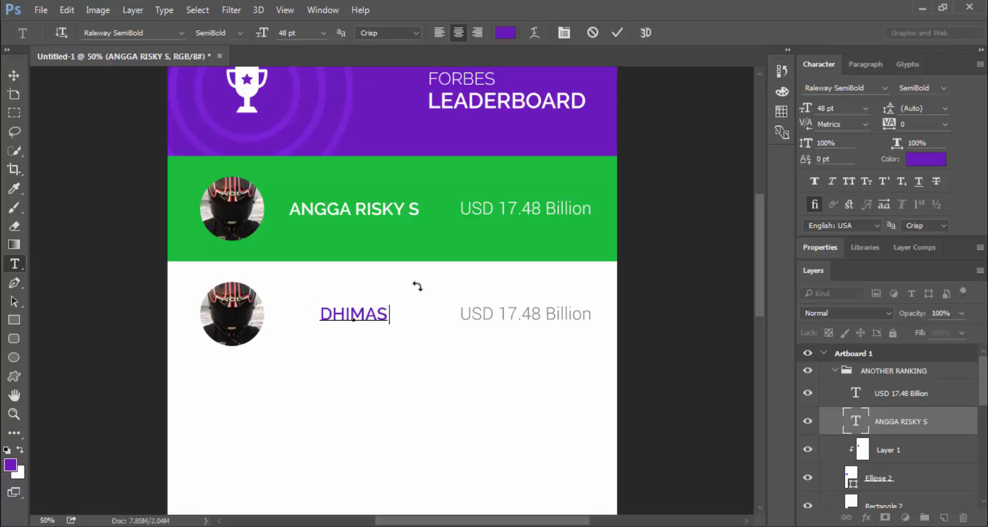
pyautogui.click(617, 33)
# Show rulers, add a vertical guide, and align the name to it
pyautogui.press('v')
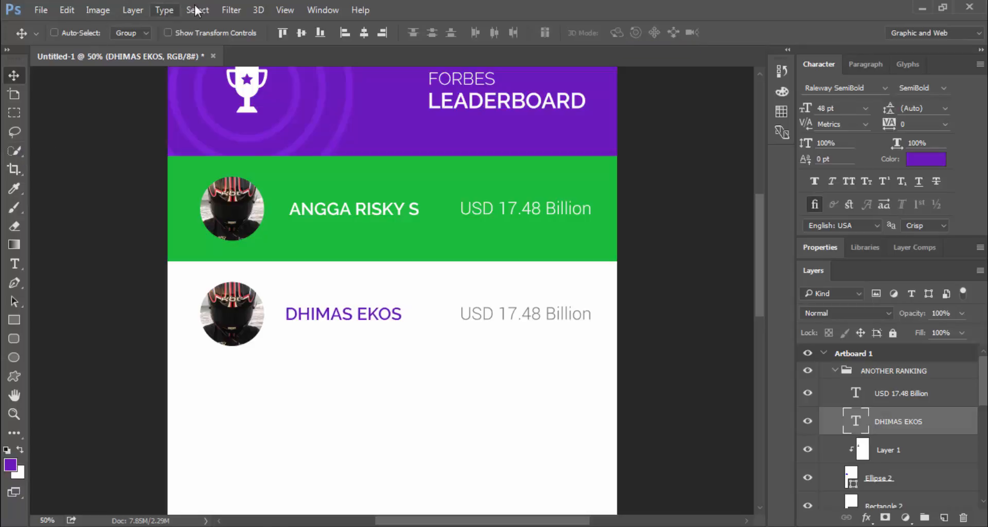
pyautogui.click(284, 10)
pyautogui.click(337, 272)
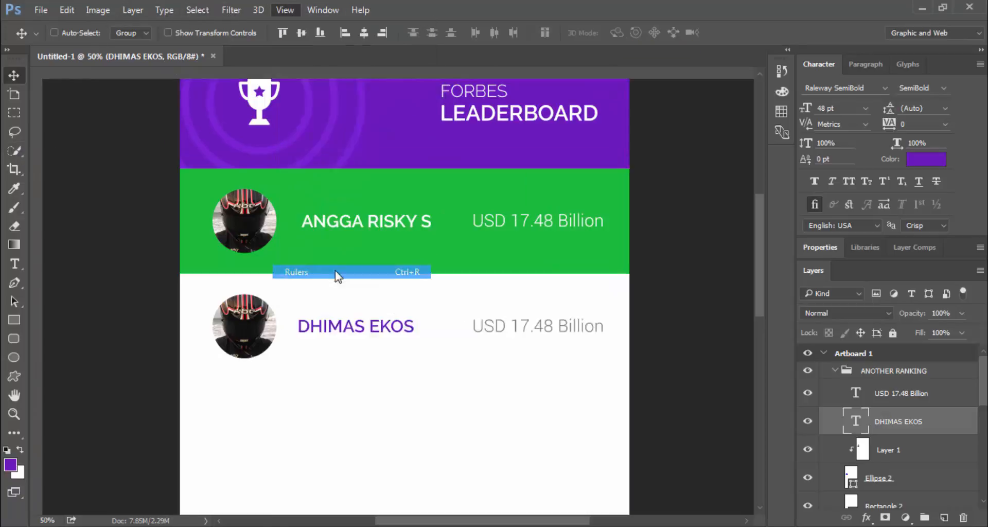
pyautogui.moveTo(36, 236); pyautogui.dragTo(296, 253)
pyautogui.hotkey('shift', 'Right')
pyautogui.hotkey('shift', 'Right')
pyautogui.hotkey('shift', 'Right')
pyautogui.hotkey('shift', 'Right')
pyautogui.hotkey('shift', 'Left')
pyautogui.hotkey('shift', 'Left')
pyautogui.hotkey('shift', 'Left')
pyautogui.hotkey('shift', 'Left')
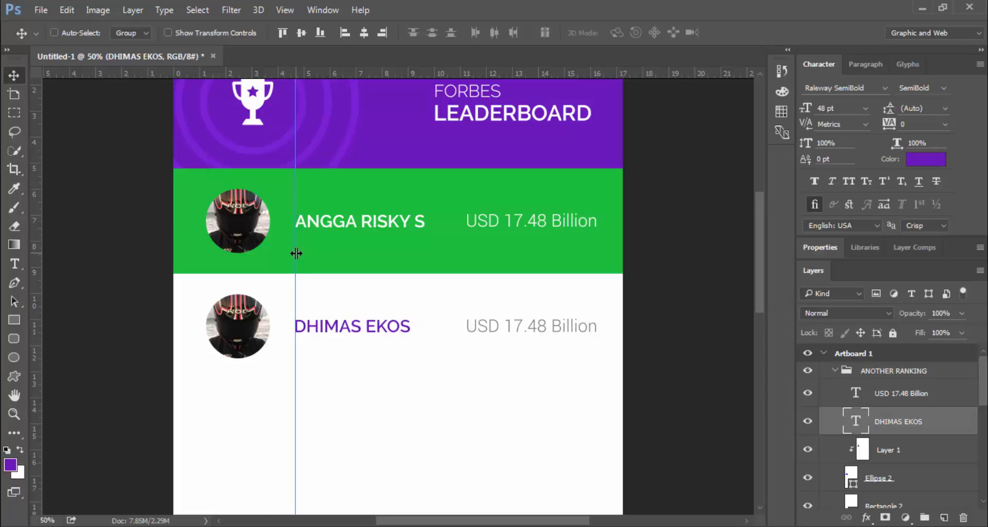
pyautogui.scroll(2, 566, 334)
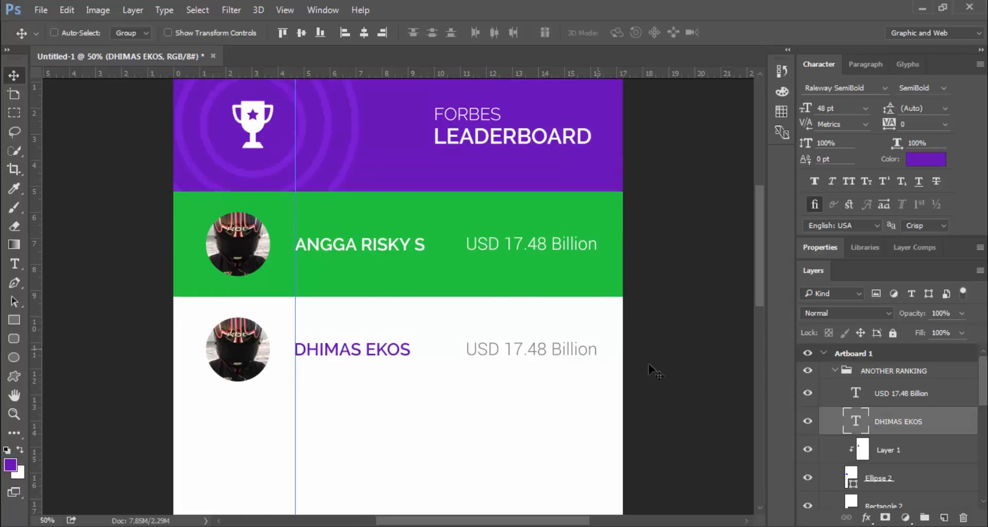
# Recolour the first row's name text to the header purple
pyautogui.click(835, 370)
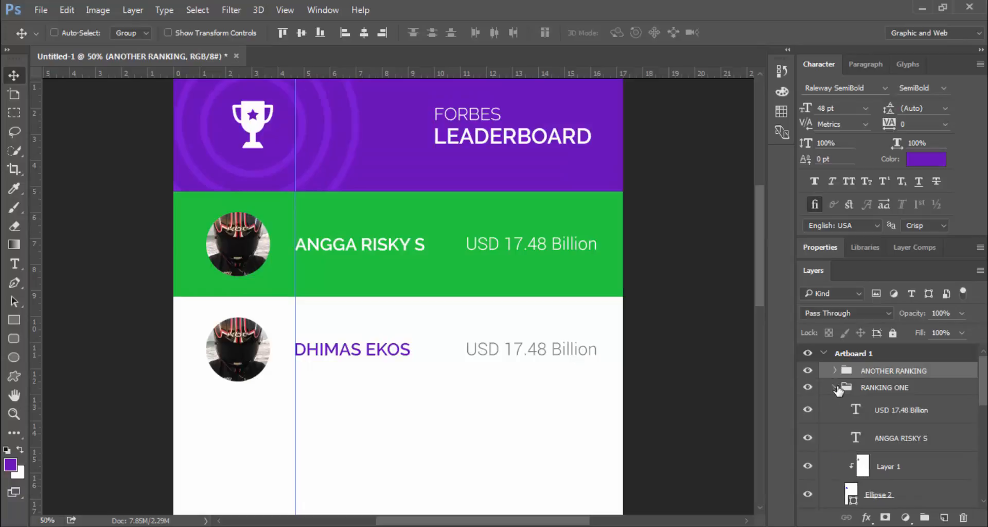
pyautogui.scroll(-1, 854, 406)
pyautogui.doubleClick(855, 419)
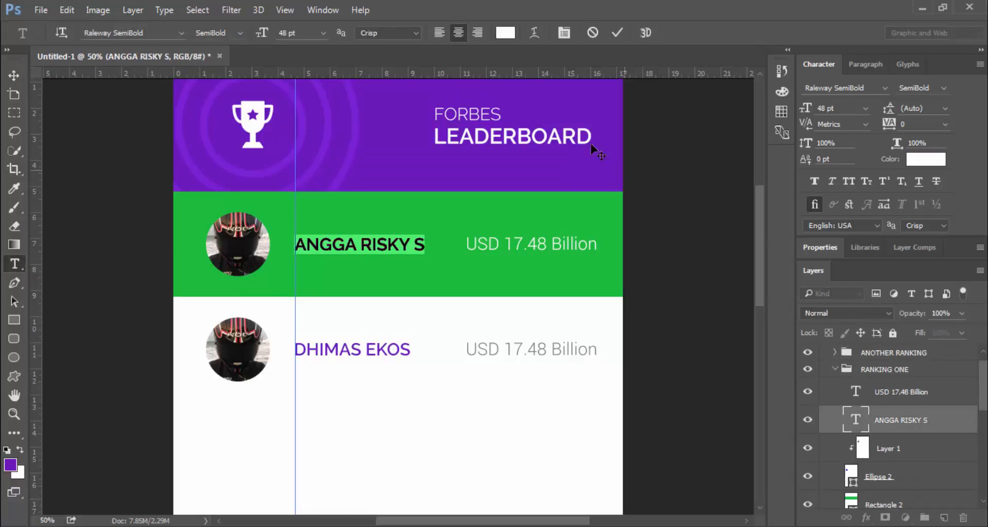
pyautogui.click(505, 33)
pyautogui.click(425, 96)
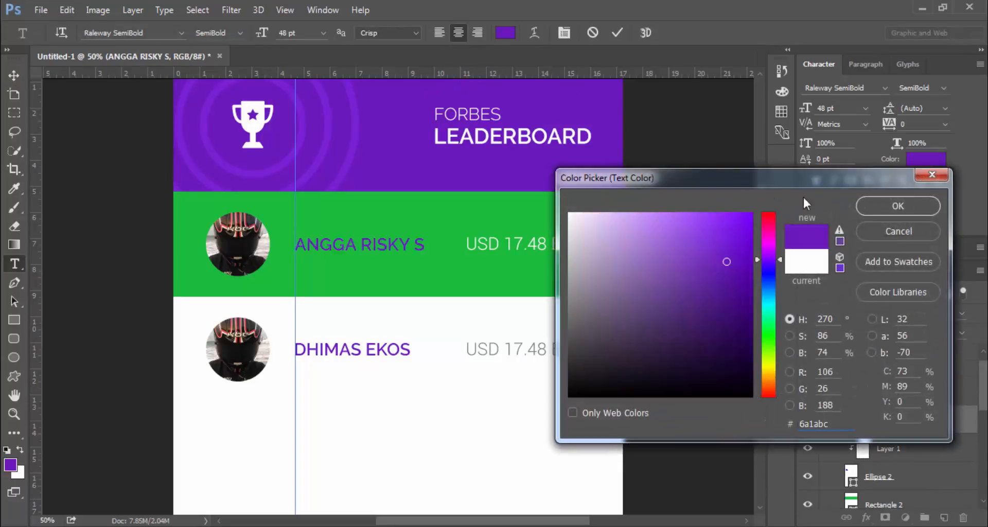
pyautogui.click(898, 206)
pyautogui.hotkey('ctrl', 'Return')
pyautogui.press('v')
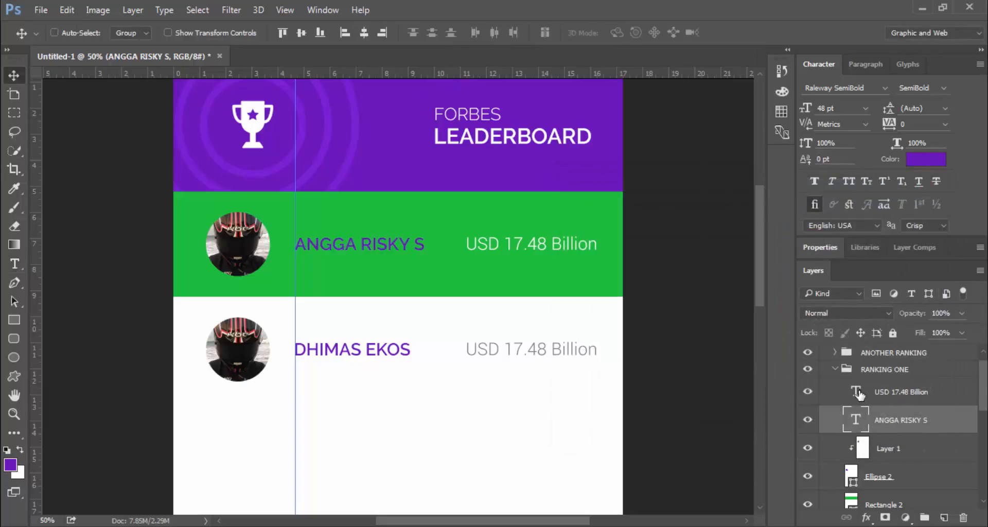
# Set the first row's USD amount text colour to grey 767676
pyautogui.doubleClick(855, 391)
pyautogui.click(504, 33)
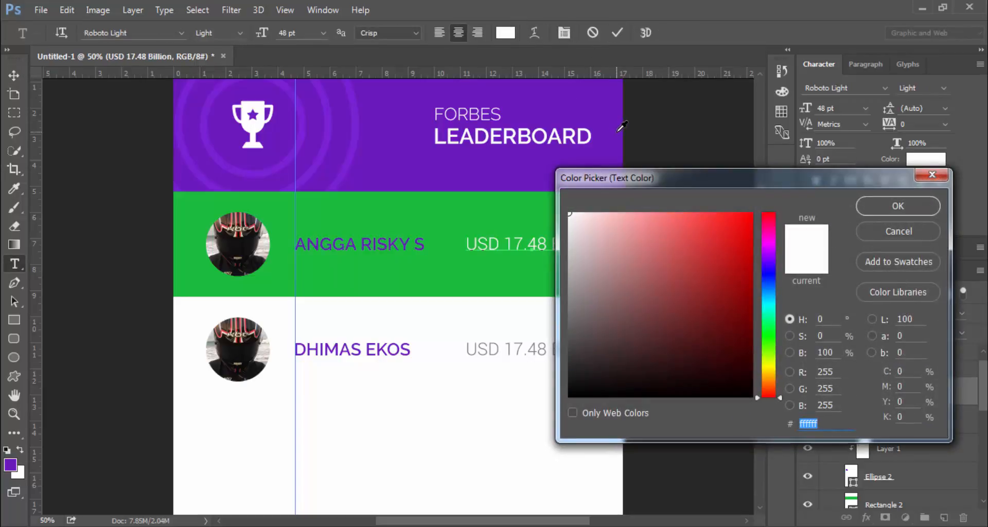
pyautogui.write('767676')
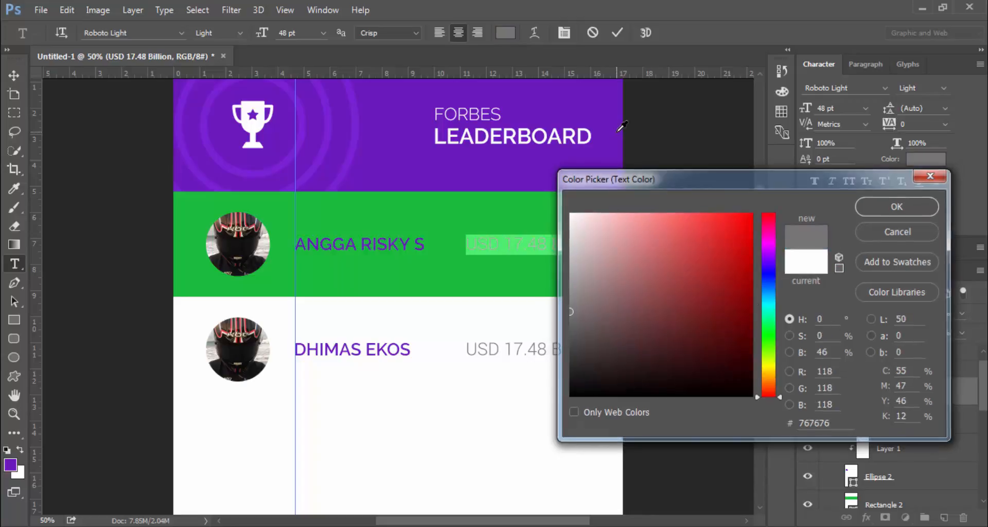
pyautogui.press('Return')
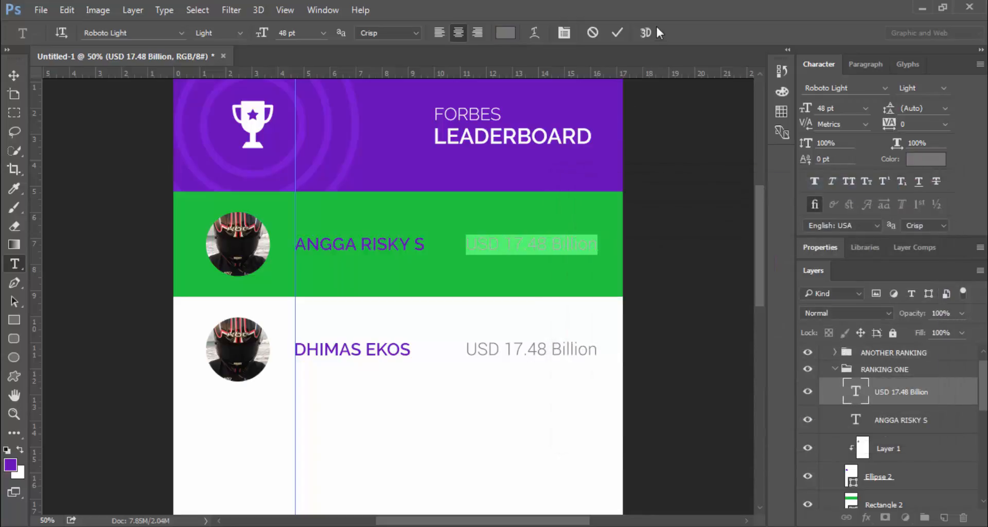
pyautogui.click(617, 32)
# Change the green row's rectangle fill to white
pyautogui.scroll(-3, 921, 450)
pyautogui.click(916, 437)
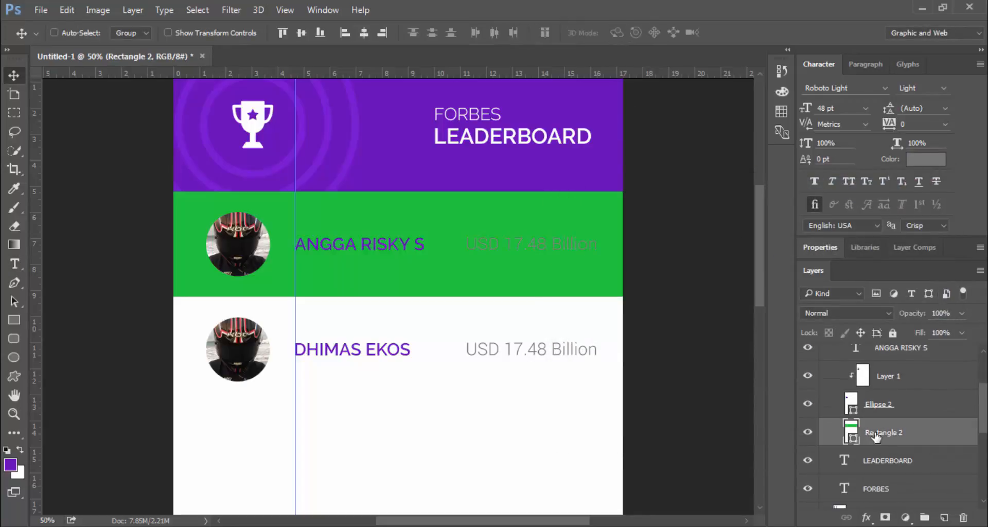
pyautogui.doubleClick(850, 432)
pyautogui.click(408, 430)
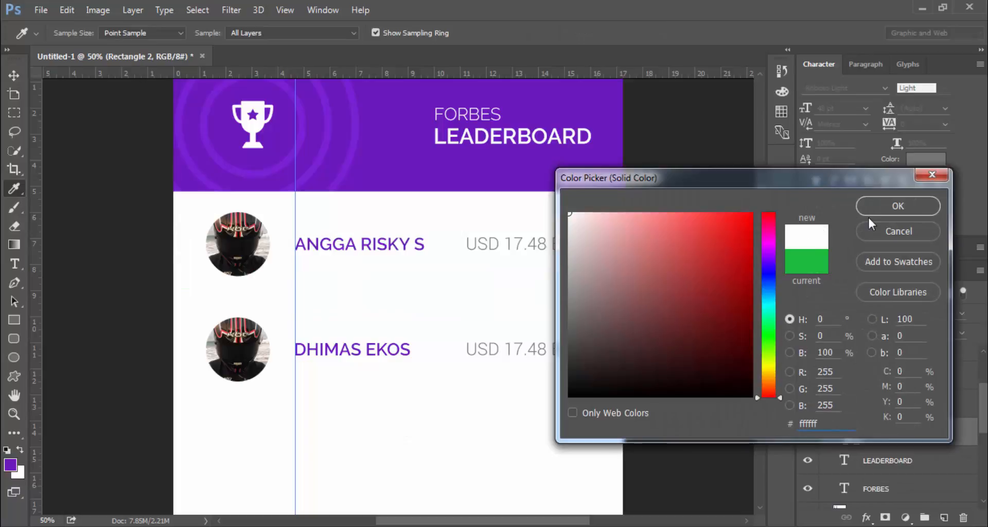
pyautogui.click(890, 208)
# Add a drop shadow with colour 202020 to the white row
pyautogui.click(867, 517)
pyautogui.click(895, 508)
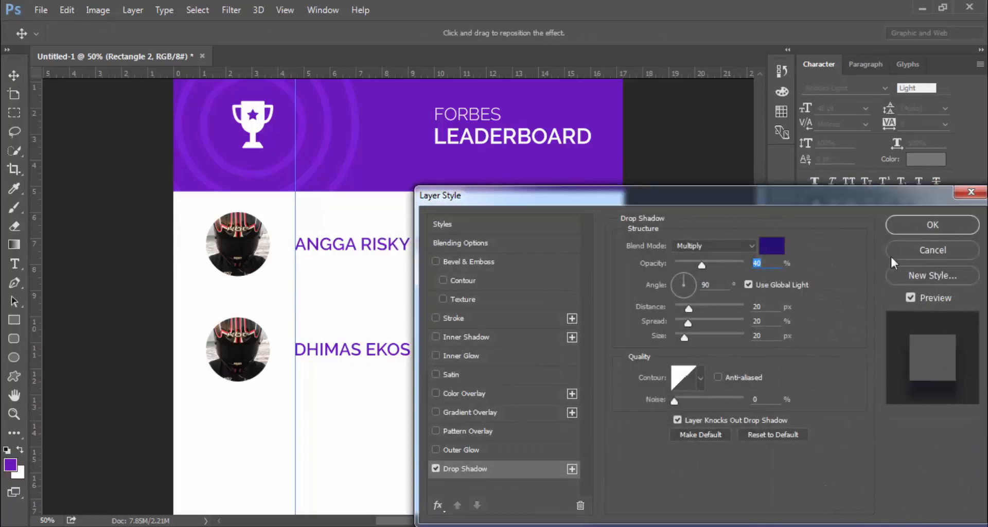
pyautogui.click(773, 247)
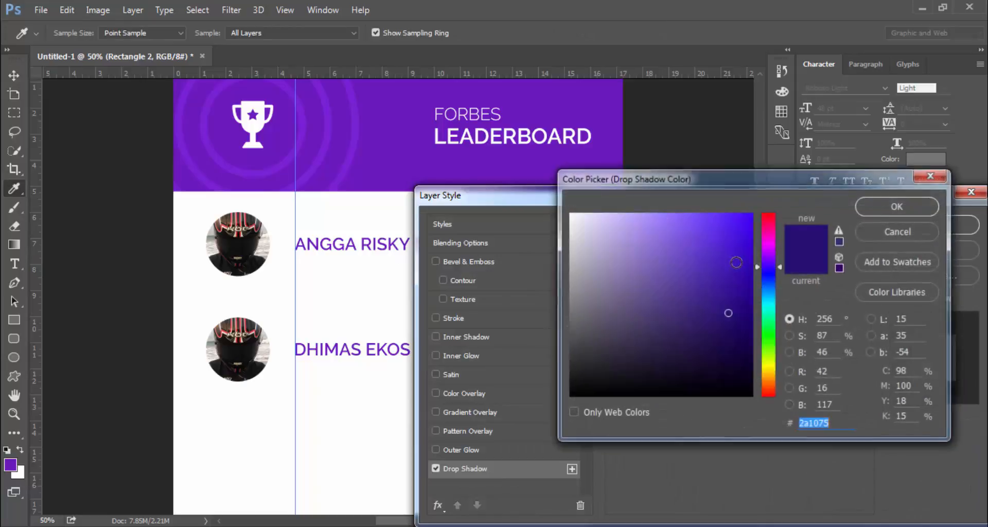
pyautogui.write('202020')
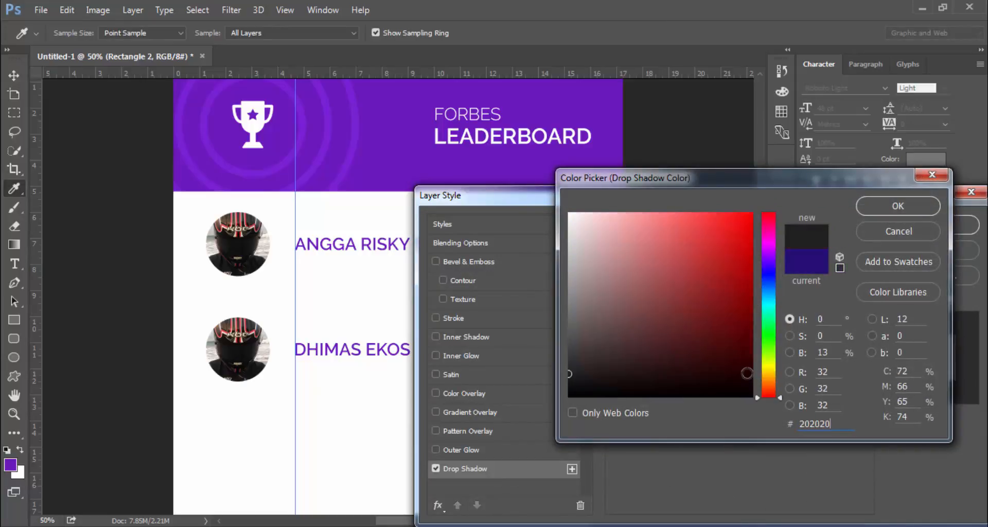
pyautogui.press('Return')
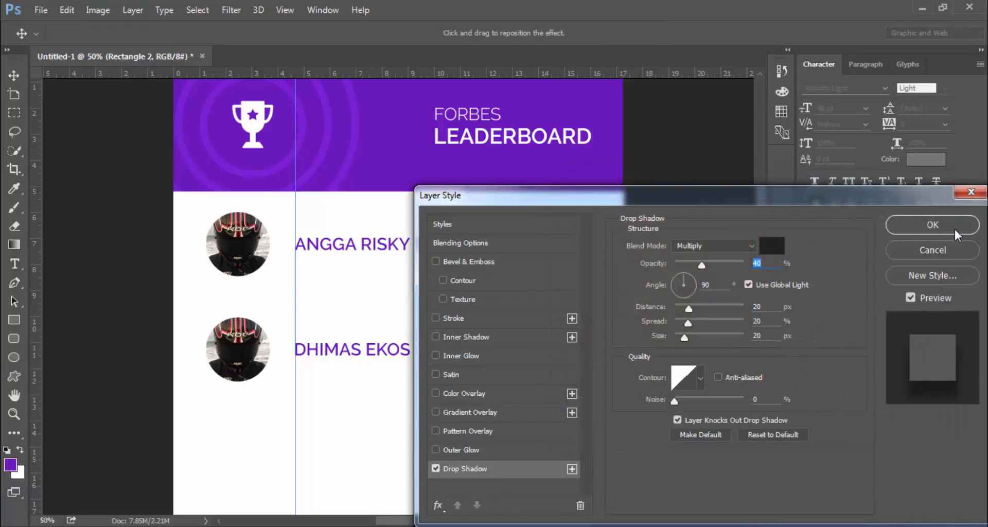
pyautogui.click(953, 230)
# Stack RANKING ONE above ANOTHER RANKING and shift both rows down
pyautogui.scroll(3, 905, 411)
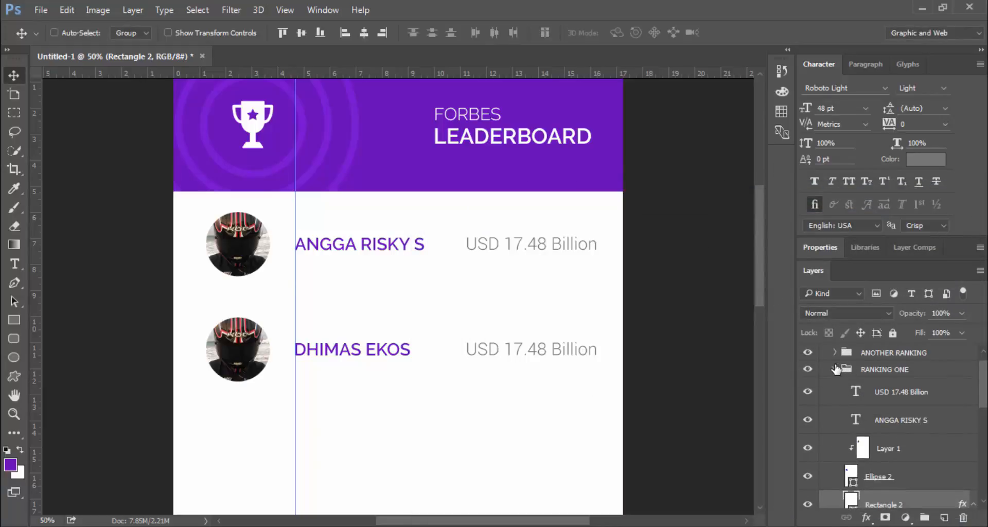
pyautogui.click(834, 369)
pyautogui.click(895, 353)
pyautogui.hotkey('shift', 'Down')
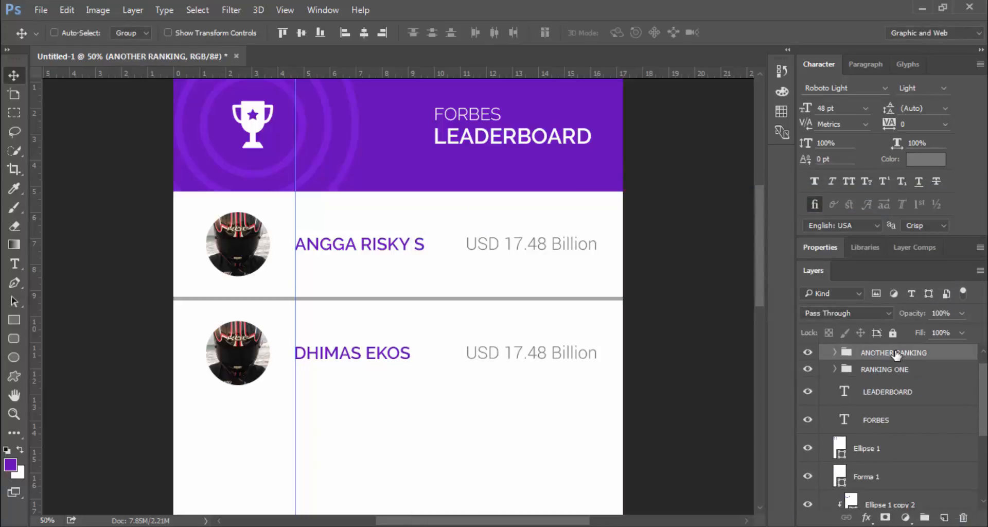
pyautogui.hotkey('shift', 'Down')
pyautogui.hotkey('shift', 'Down')
pyautogui.hotkey('shift', 'Down')
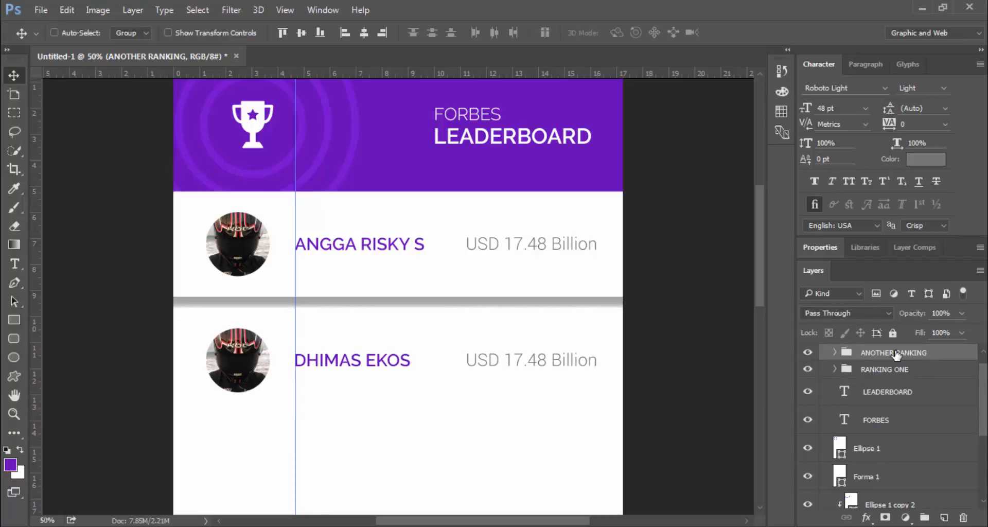
pyautogui.click(879, 369)
pyautogui.scroll(1, 872, 382)
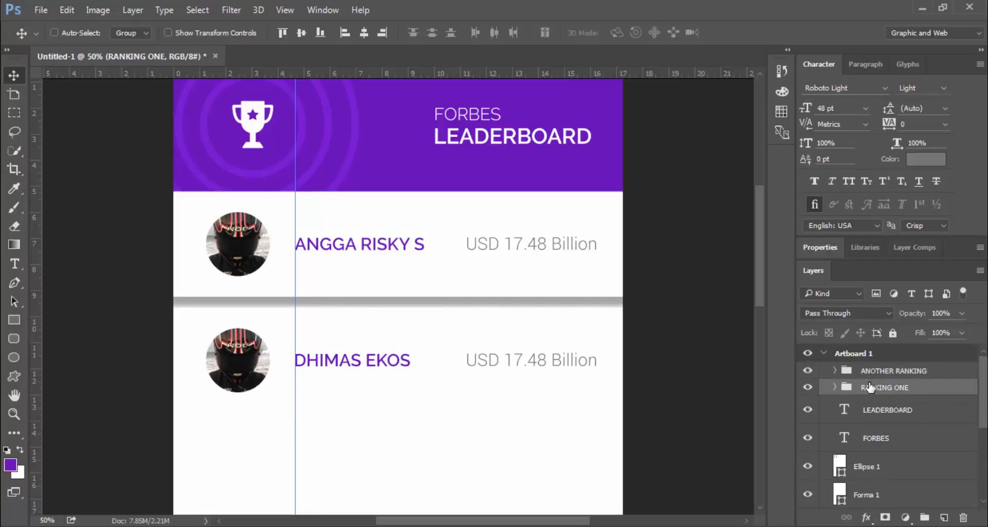
pyautogui.moveTo(869, 387); pyautogui.dragTo(867, 362)
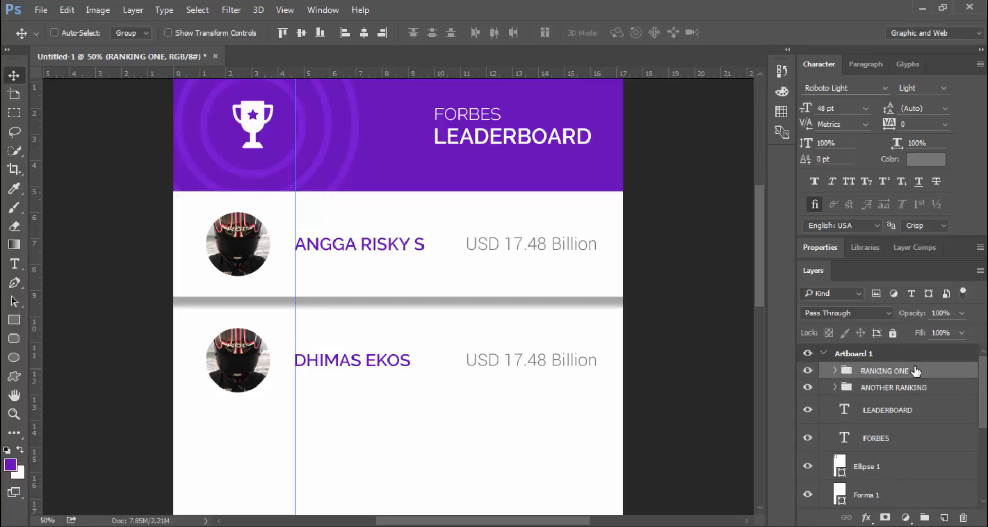
pyautogui.hotkey('shift', 'Down')
pyautogui.hotkey('shift', 'Down')
pyautogui.hotkey('shift', 'Down')
pyautogui.hotkey('shift', 'Down')
pyautogui.hotkey('shift', 'Down')
pyautogui.hotkey('shift', 'Down')
pyautogui.hotkey('shift', 'Down')
pyautogui.hotkey('shift', 'Down')
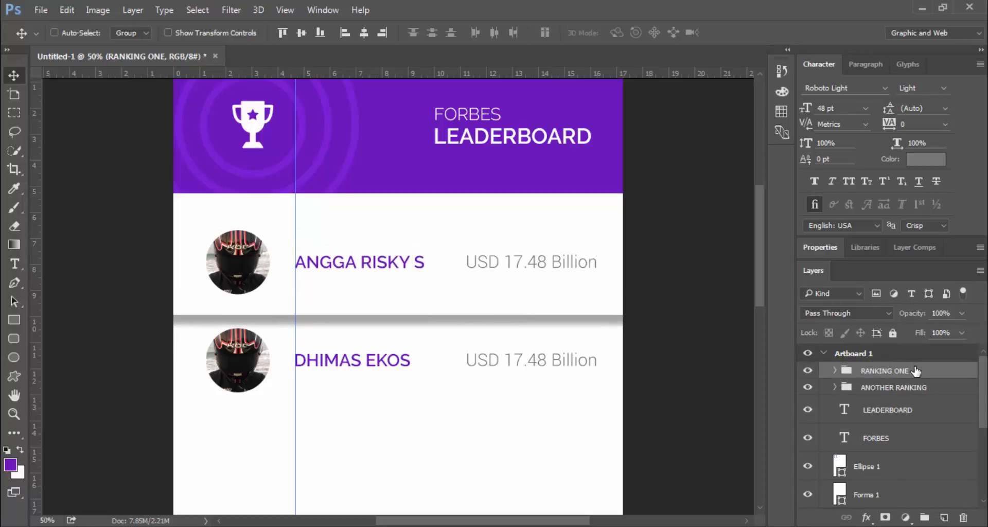
pyautogui.hotkey('shift', 'Down')
pyautogui.hotkey('shift', 'Down')
pyautogui.hotkey('shift', 'Down')
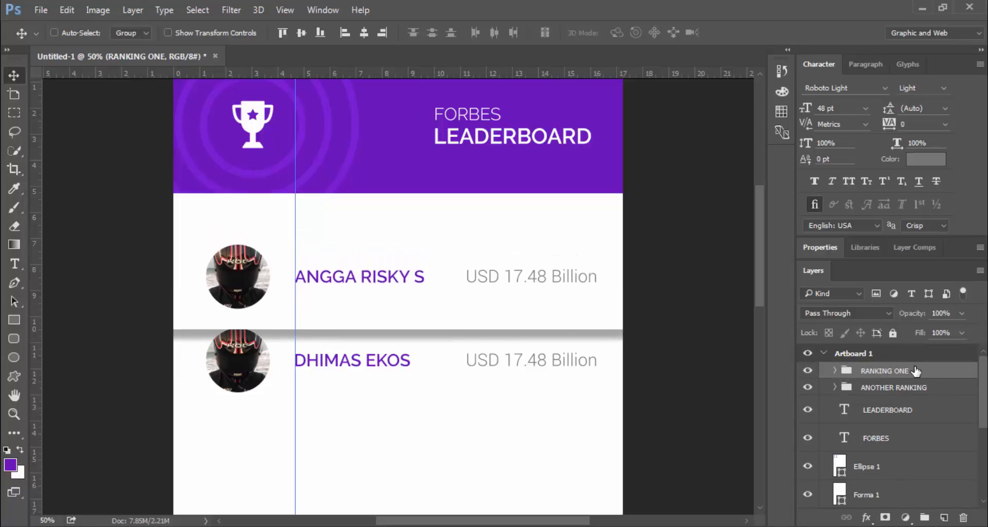
pyautogui.hotkey('shift', 'Up')
pyautogui.hotkey('shift', 'Up')
pyautogui.hotkey('shift', 'Up')
pyautogui.hotkey('shift', 'Up')
pyautogui.hotkey('shift', 'Up')
pyautogui.hotkey('shift', 'Up')
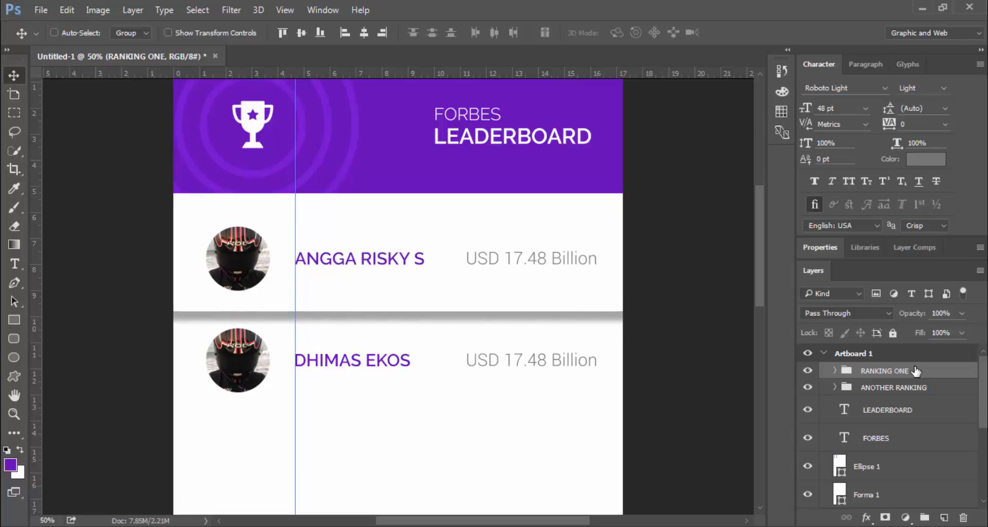
# Reposition the first row's drop shadow
pyautogui.click(835, 370)
pyautogui.scroll(-3, 881, 463)
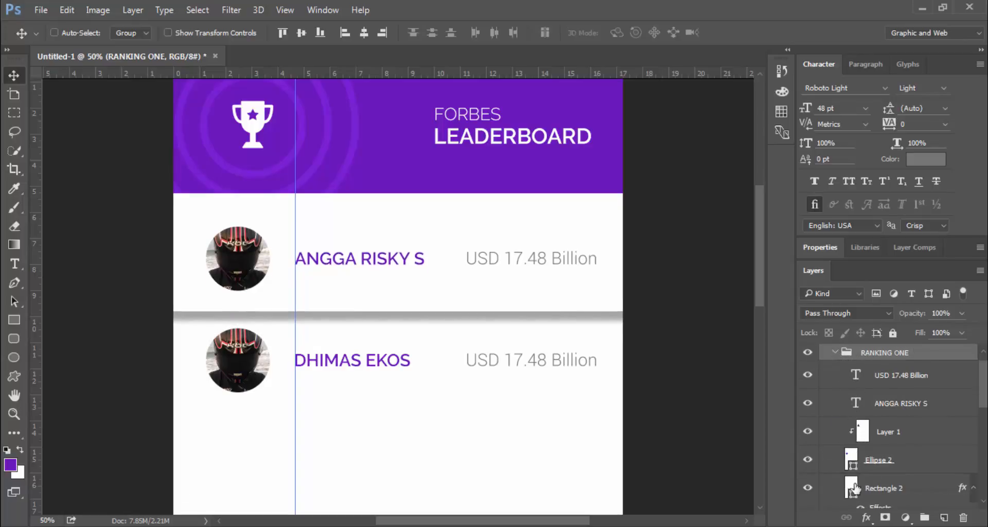
pyautogui.click(889, 456)
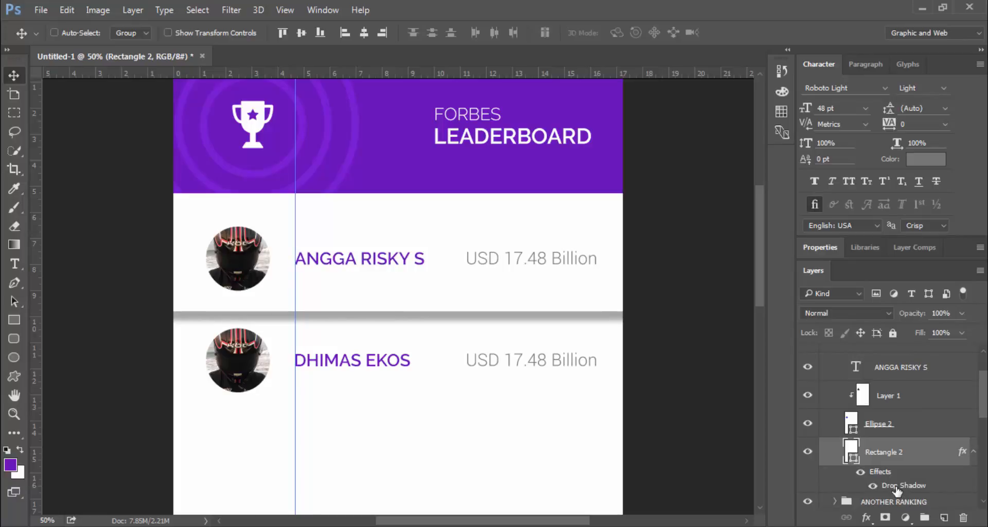
pyautogui.doubleClick(896, 489)
pyautogui.moveTo(347, 264); pyautogui.dragTo(337, 259)
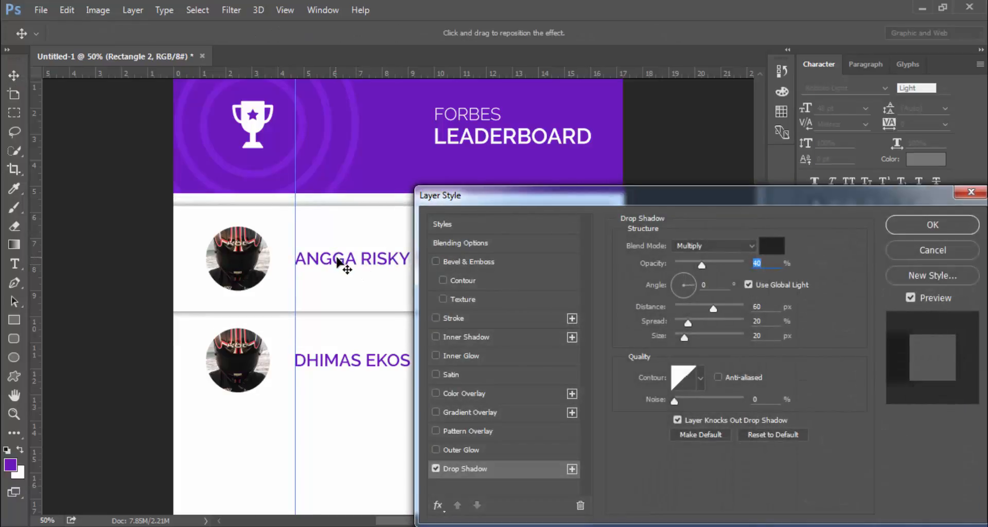
pyautogui.click(932, 225)
# Fine-tune the vertical positions of the RANKING ONE and ANOTHER RANKING rows
pyautogui.scroll(2, 846, 380)
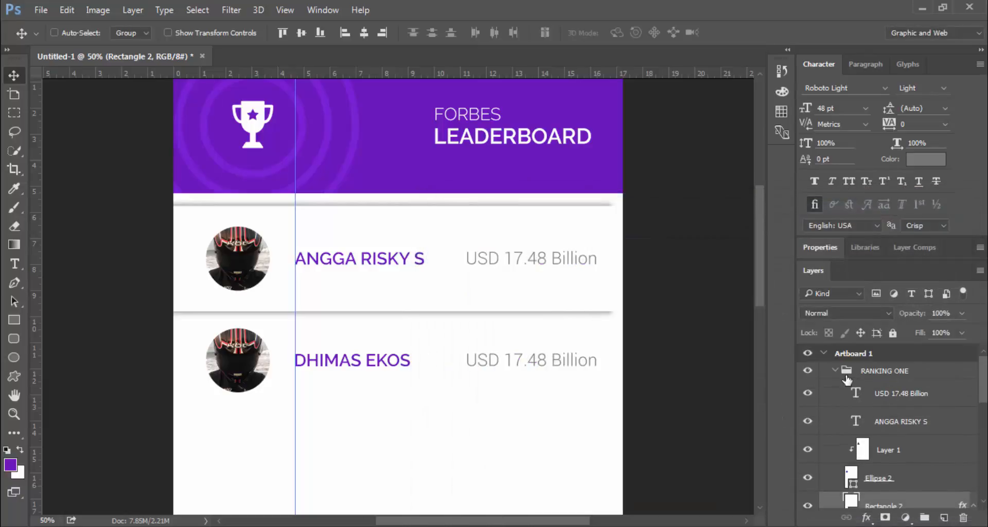
pyautogui.click(835, 370)
pyautogui.click(863, 371)
pyautogui.hotkey('shift', 'Up')
pyautogui.hotkey('shift', 'Up')
pyautogui.hotkey('shift', 'Up')
pyautogui.hotkey('shift', 'Up')
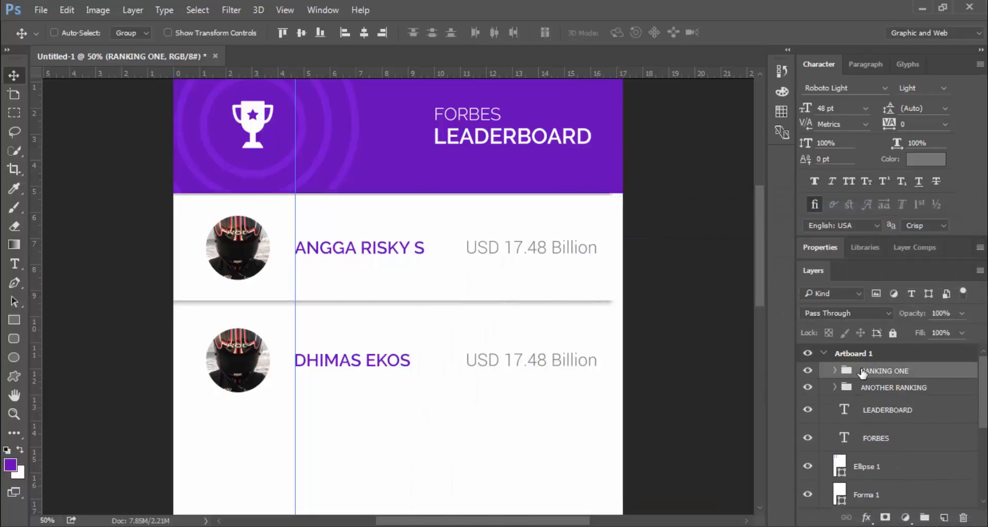
pyautogui.press('Up')
pyautogui.press('Up')
pyautogui.press('Up')
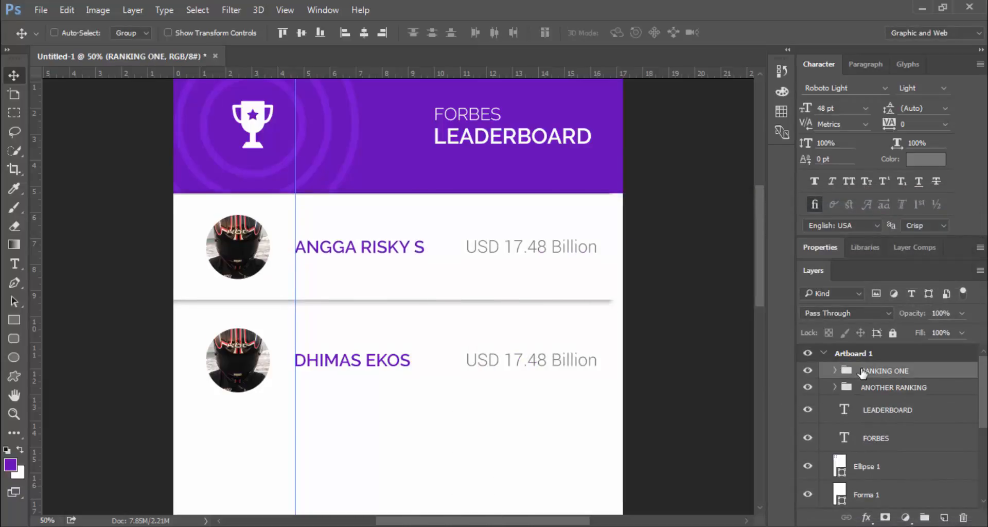
pyautogui.hotkey('shift', 'Down')
pyautogui.hotkey('shift', 'Up')
pyautogui.hotkey('shift', 'Up')
pyautogui.hotkey('shift', 'Up')
pyautogui.hotkey('shift', 'Down')
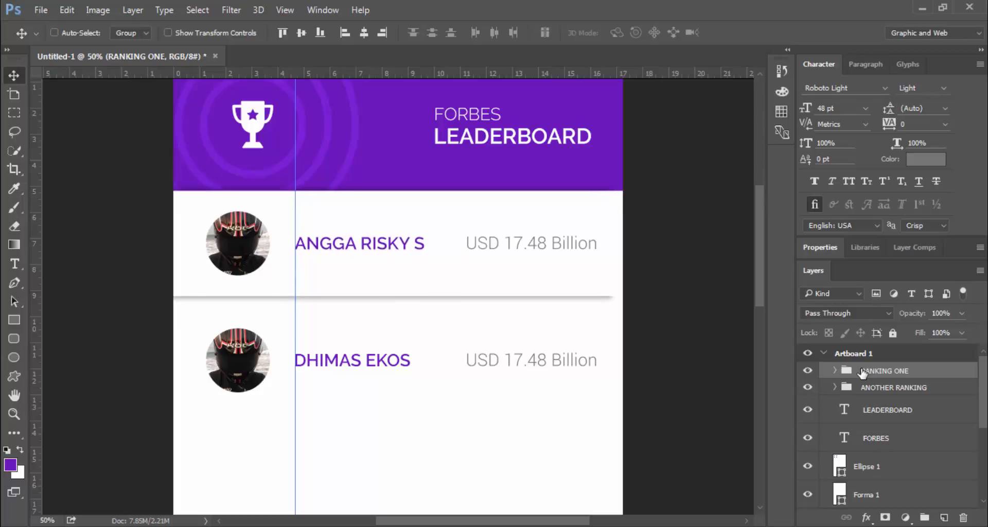
pyautogui.press('Down')
pyautogui.press('Down')
pyautogui.press('Down')
pyautogui.press('Down')
pyautogui.press('Down')
pyautogui.press('Down')
pyautogui.press('Down')
pyautogui.press('Down')
pyautogui.press('Down')
pyautogui.press('Down')
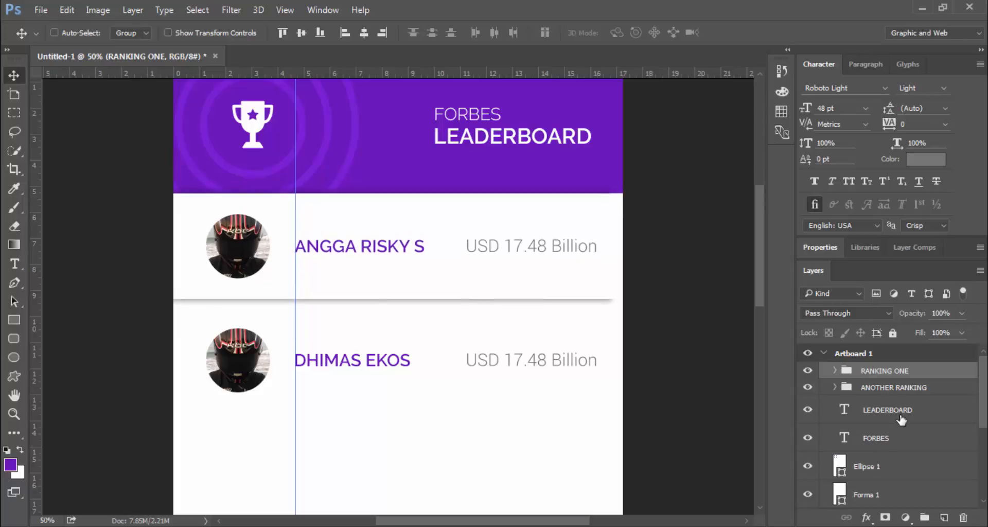
pyautogui.click(882, 389)
pyautogui.hotkey('shift', 'Up')
pyautogui.hotkey('shift', 'Up')
pyautogui.hotkey('shift', 'Up')
pyautogui.hotkey('shift', 'Up')
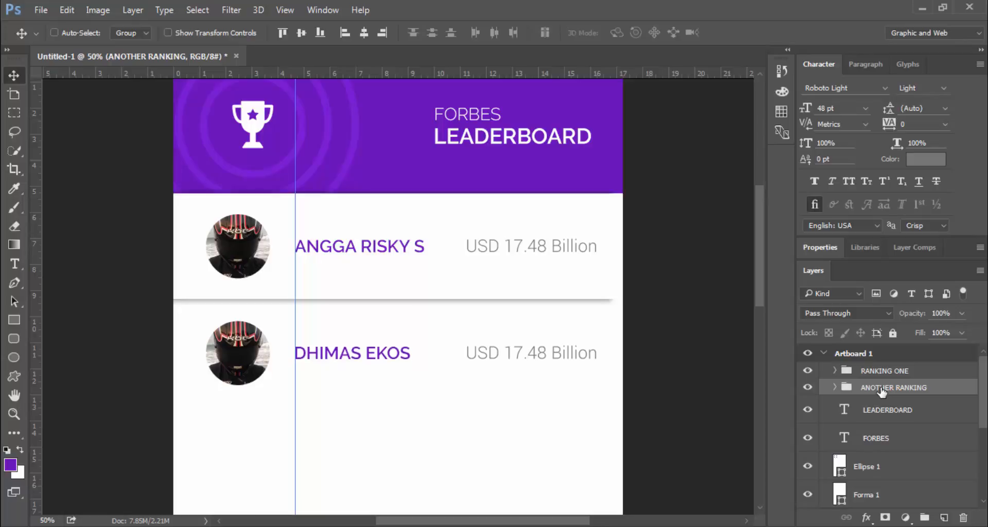
pyautogui.press('Down')
pyautogui.press('Down')
pyautogui.press('Down')
pyautogui.press('Down')
pyautogui.press('Down')
pyautogui.press('Down')
pyautogui.press('Down')
pyautogui.press('Down')
pyautogui.press('Down')
pyautogui.press('Down')
pyautogui.press('Down')
pyautogui.press('Down')
# Place a horizontal guide on the row divider, then hide the guides
pyautogui.click(189, 33)
pyautogui.moveTo(376, 72); pyautogui.dragTo(410, 300)
pyautogui.click(205, 32)
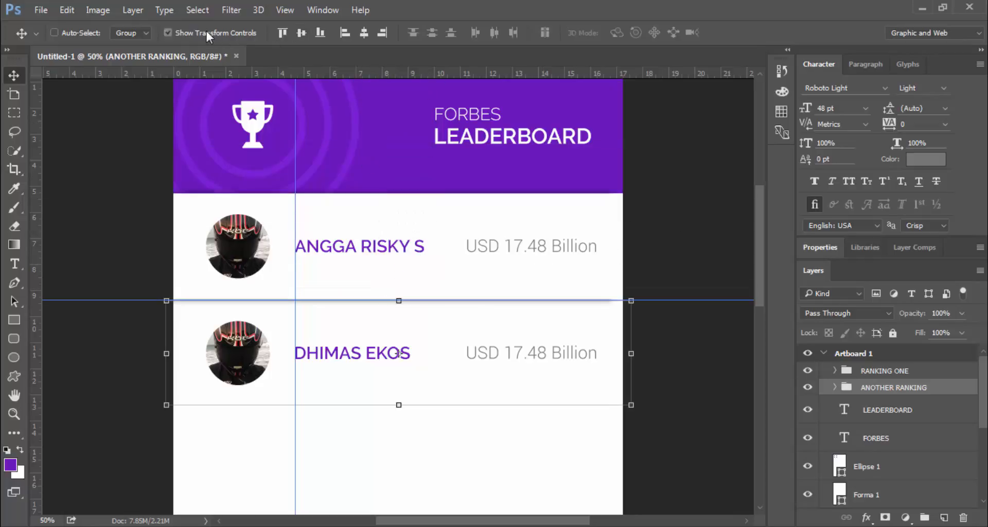
pyautogui.scroll(-2, 463, 291)
pyautogui.scroll(-2, 480, 297)
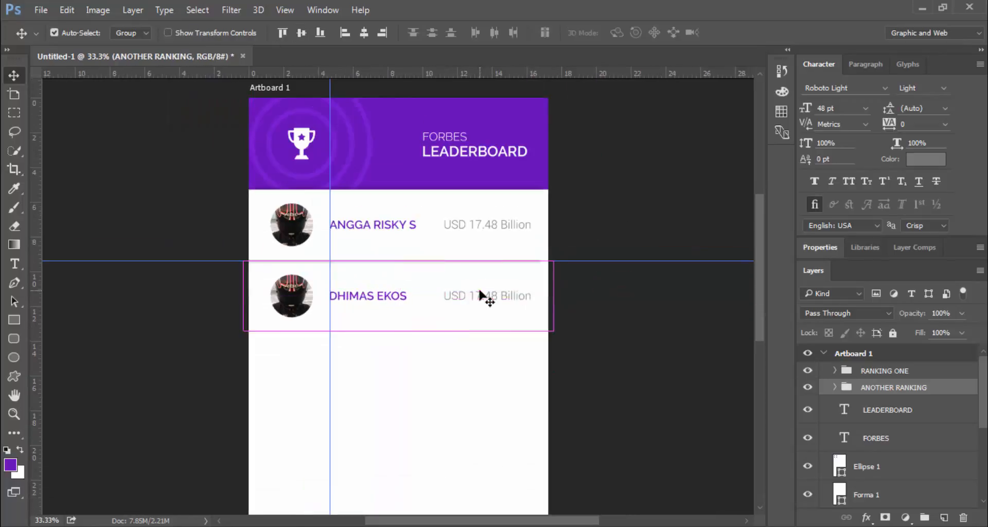
pyautogui.hotkey('ctrl', '+')
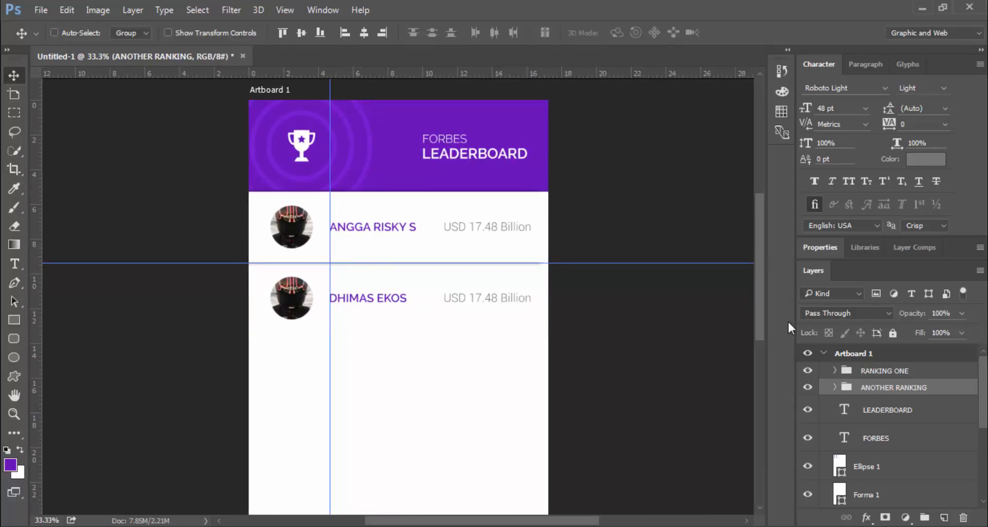
pyautogui.hotkey('ctrl', ';')
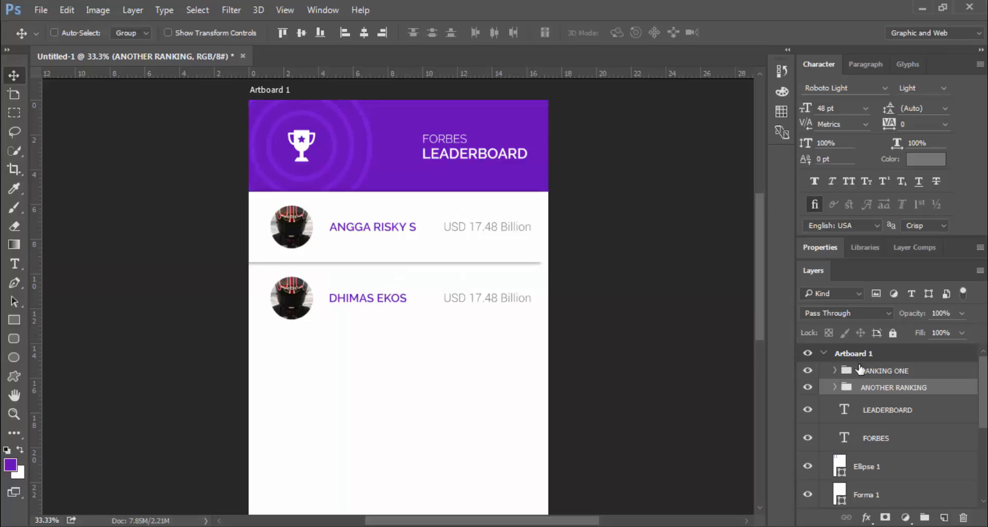
pyautogui.click(834, 387)
pyautogui.scroll(-2, 893, 429)
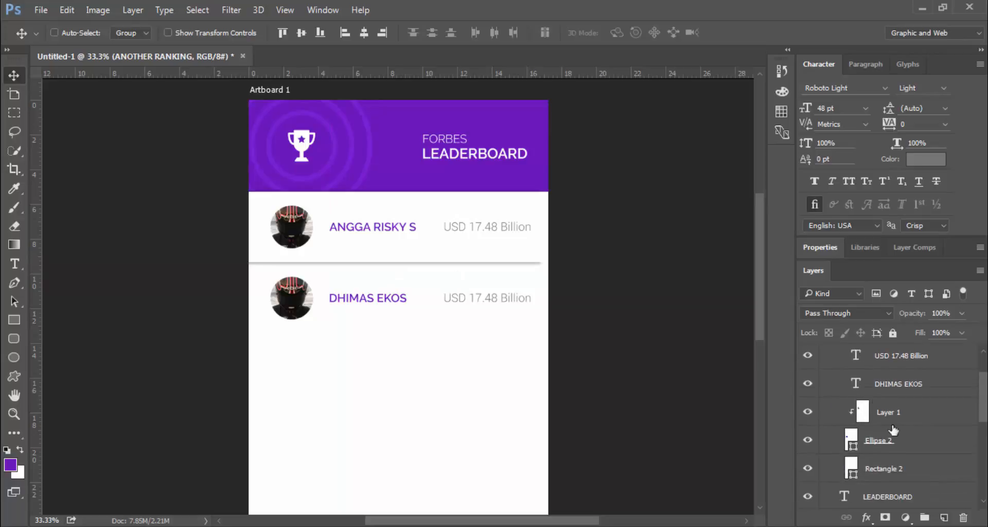
# Open the beach selfie photo and crop it down to the face
pyautogui.click(904, 418)
pyautogui.hotkey('ctrl', 'o')
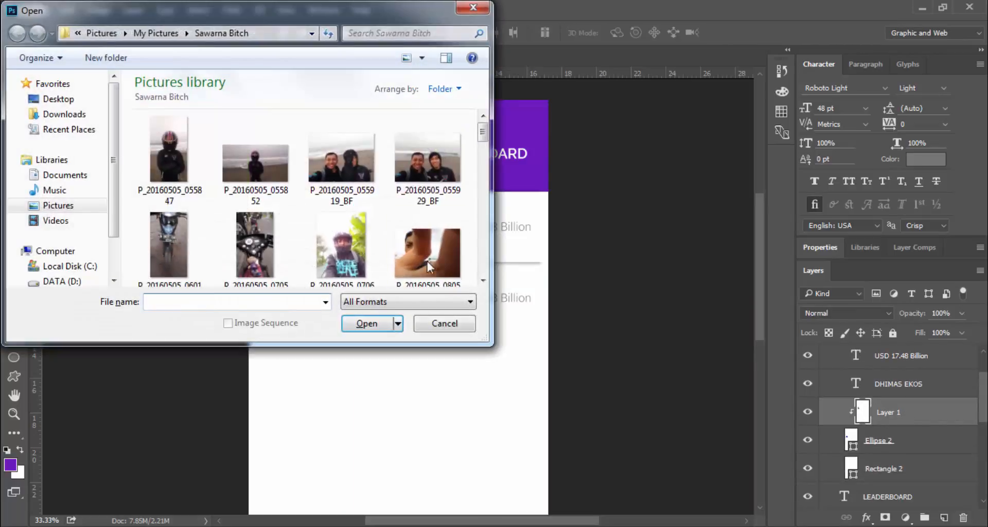
pyautogui.click(340, 164)
pyautogui.doubleClick(339, 161)
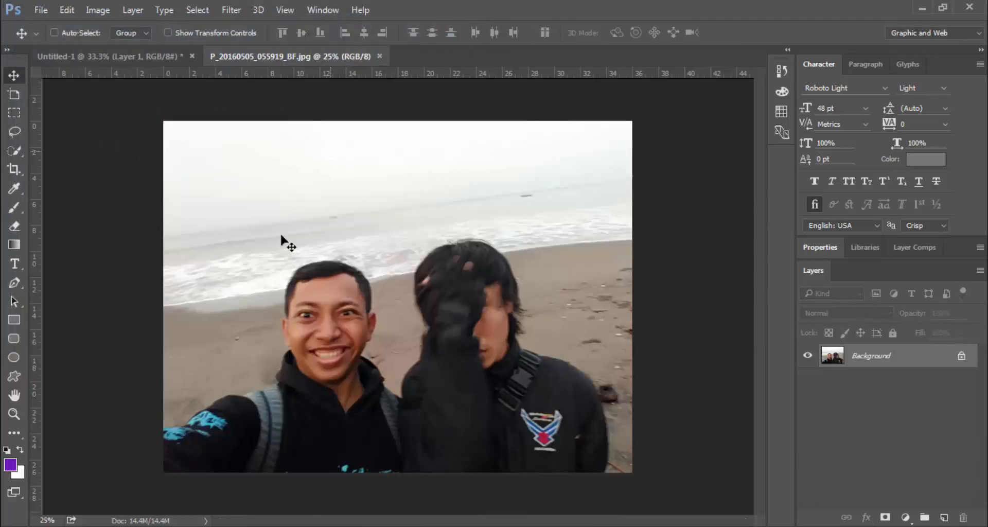
pyautogui.press('c')
pyautogui.moveTo(627, 293); pyautogui.dragTo(507, 287)
pyautogui.moveTo(314, 308); pyautogui.dragTo(356, 299)
pyautogui.moveTo(404, 133); pyautogui.dragTo(404, 203)
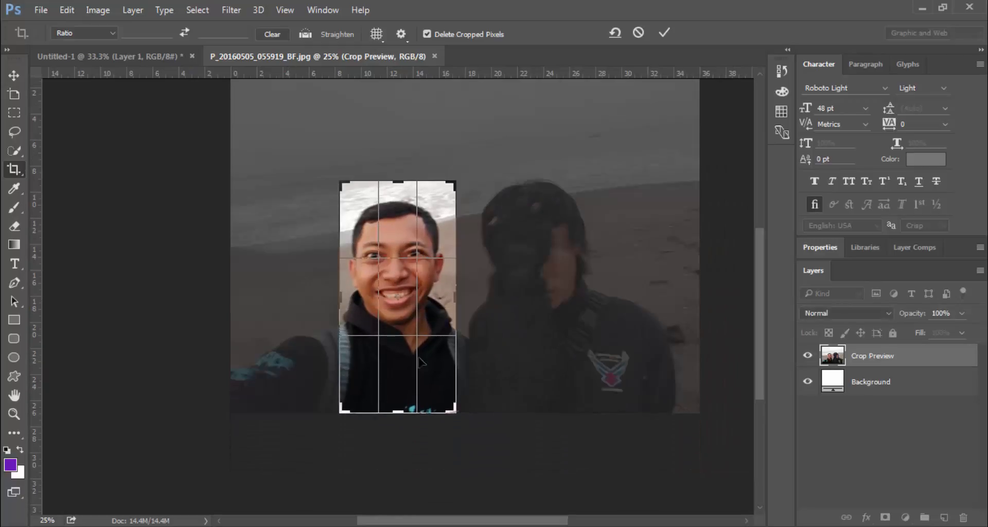
pyautogui.moveTo(401, 411); pyautogui.dragTo(401, 384)
pyautogui.press('Return')
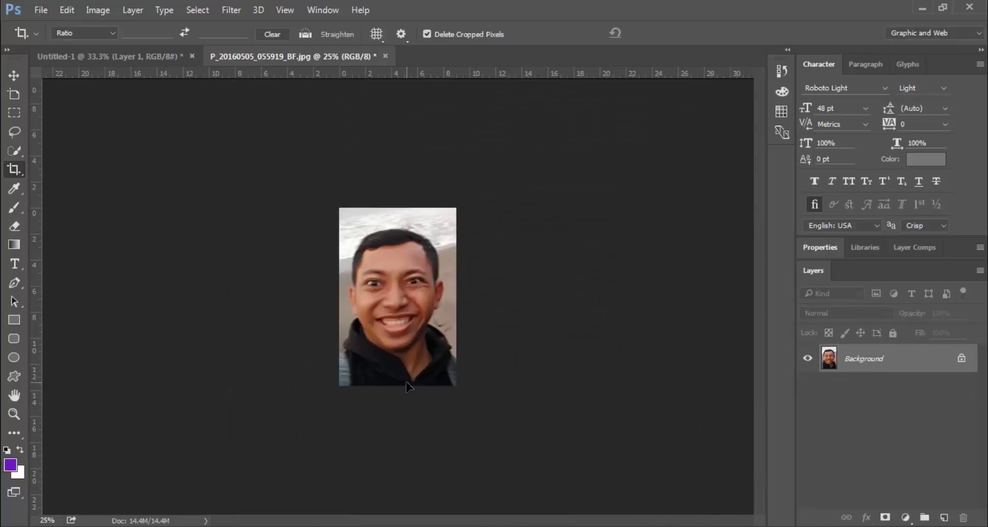
# Drag the cropped face into the mockup and close the photo without saving
pyautogui.press('v')
pyautogui.moveTo(393, 282); pyautogui.dragTo(222, 124)
pyautogui.moveTo(113, 56); pyautogui.dragTo(319, 226)
pyautogui.click(381, 58)
pyautogui.click(385, 55)
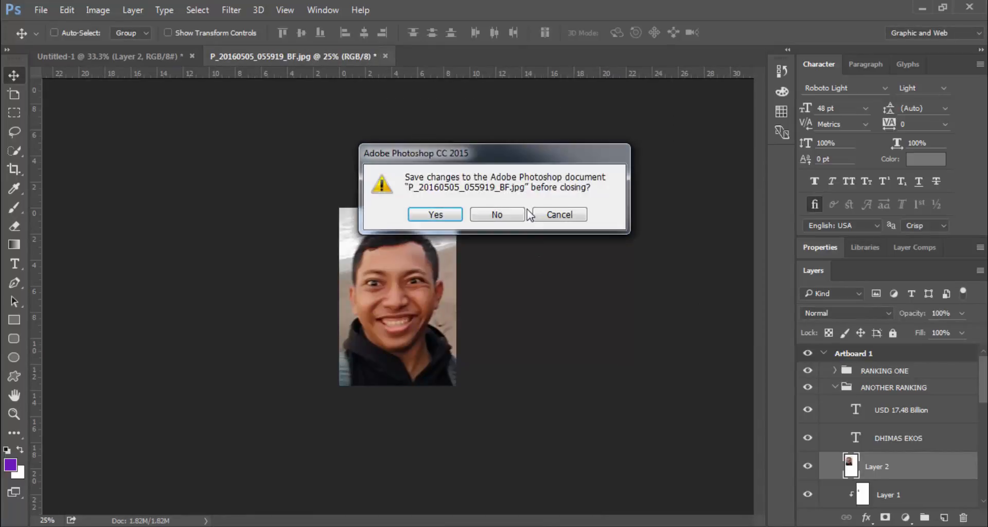
pyautogui.click(515, 215)
# Clip the face photo into the avatar circle and delete placeholder Layer 1
pyautogui.scroll(-1, 888, 437)
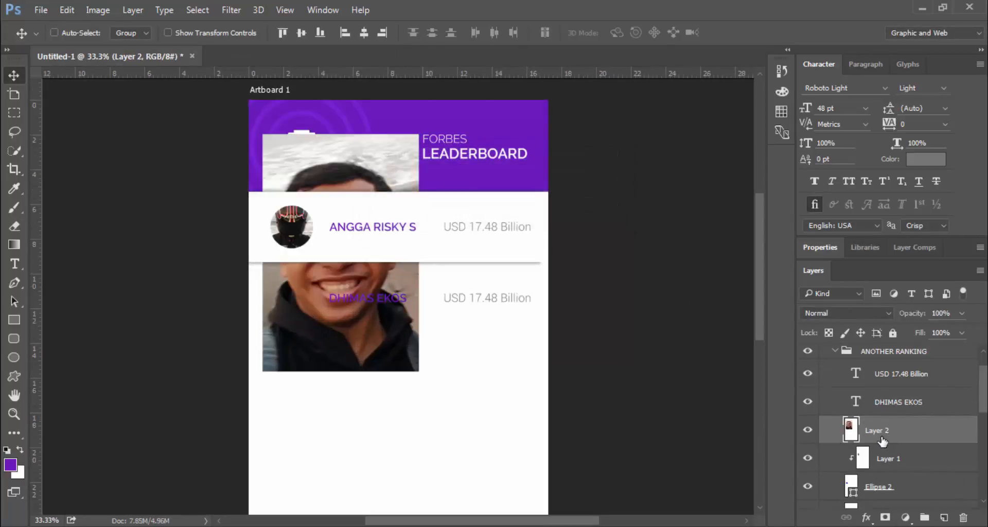
pyautogui.rightClick(881, 435)
pyautogui.click(886, 434)
pyautogui.moveTo(886, 434); pyautogui.dragTo(891, 471)
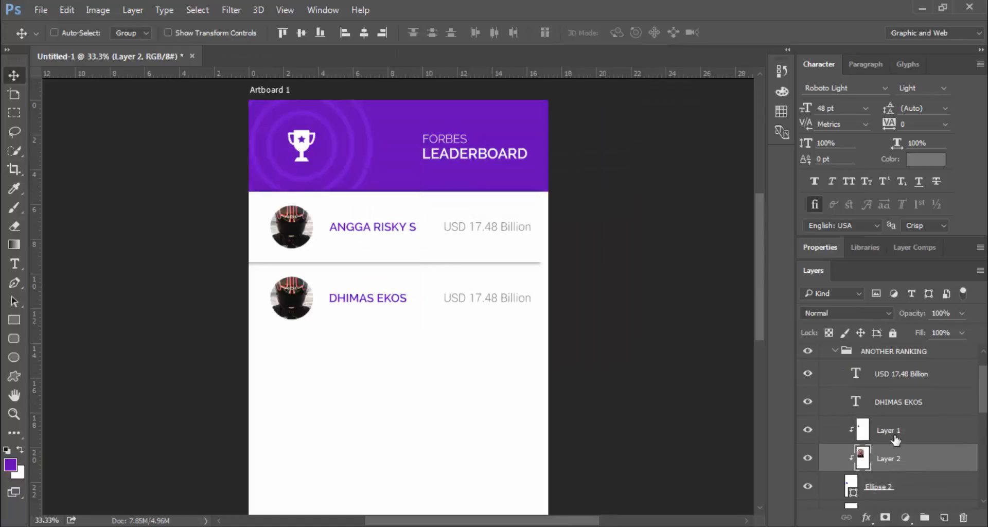
pyautogui.click(895, 439)
pyautogui.press('Delete')
# Scale the face down to fit the avatar and centre it in the circle
pyautogui.hotkey('ctrl', 't')
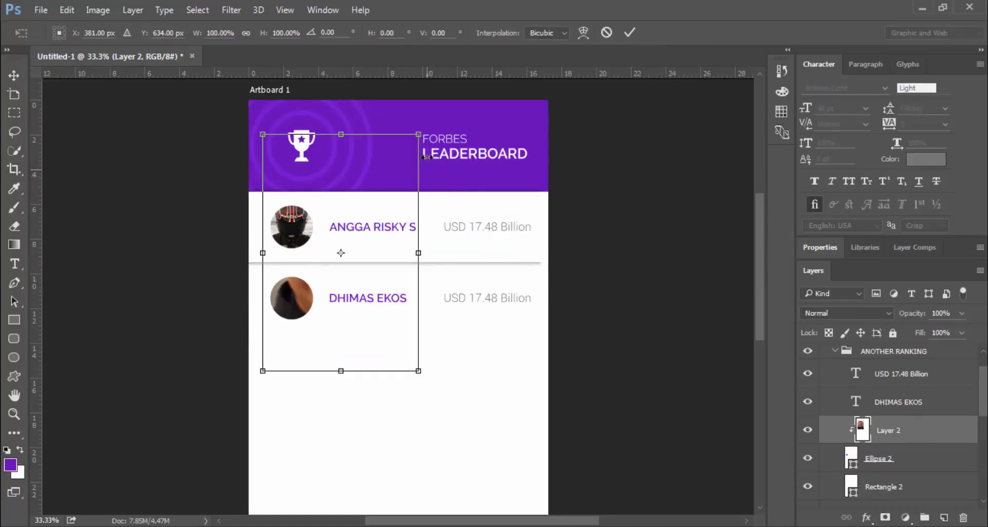
pyautogui.moveTo(409, 146); pyautogui.dragTo(327, 273)
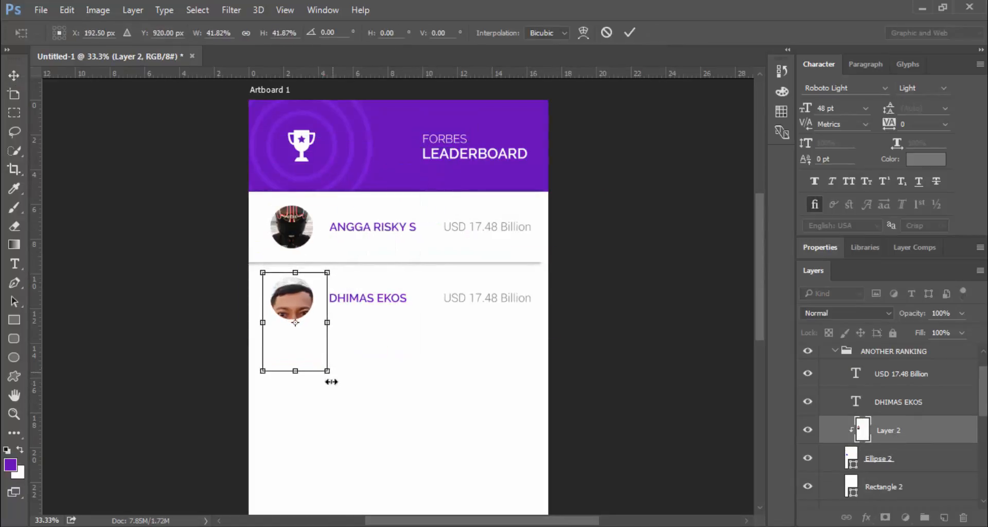
pyautogui.moveTo(327, 371); pyautogui.dragTo(315, 350)
pyautogui.press('Return')
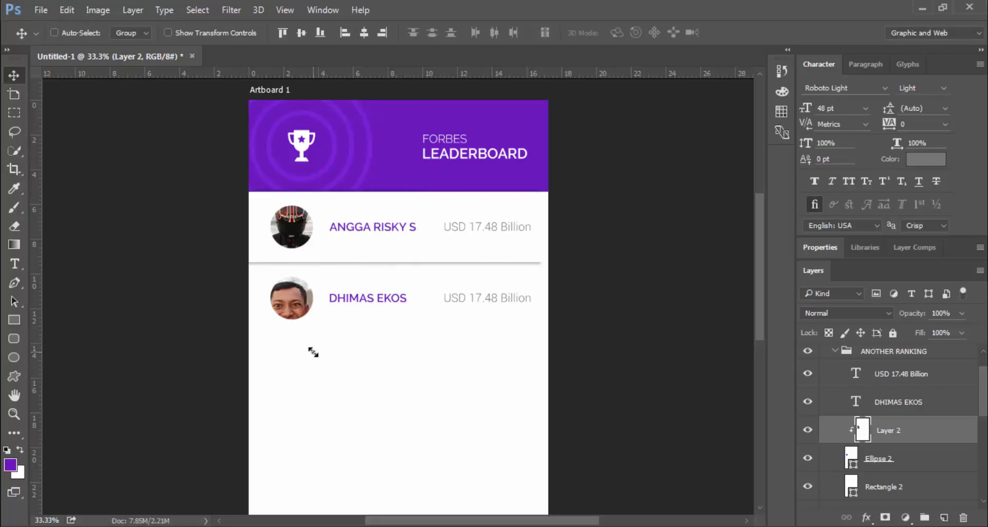
pyautogui.hotkey('shift', 'Up')
pyautogui.hotkey('shift', 'Up')
pyautogui.hotkey('shift', 'Up')
pyautogui.hotkey('shift', 'Right')
pyautogui.hotkey('shift', 'Right')
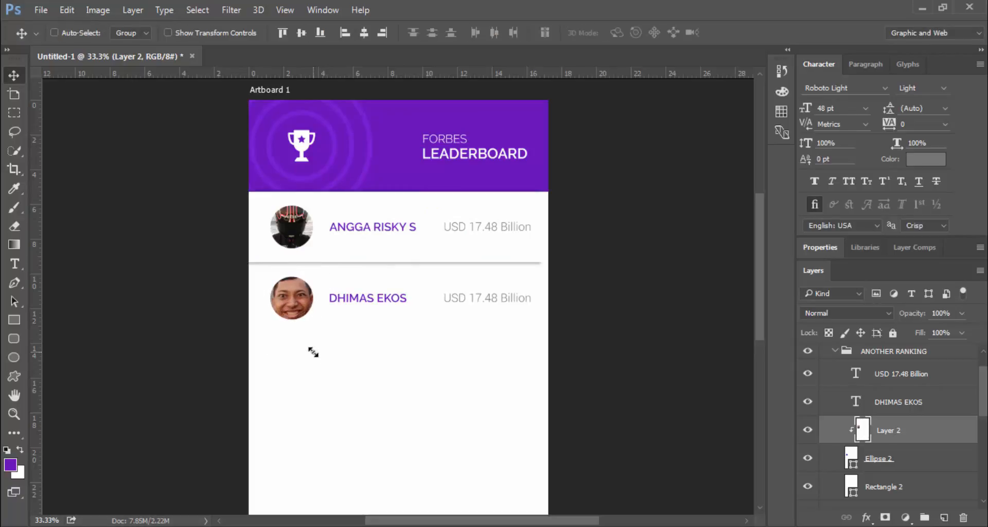
pyautogui.scroll(-3, 303, 356)
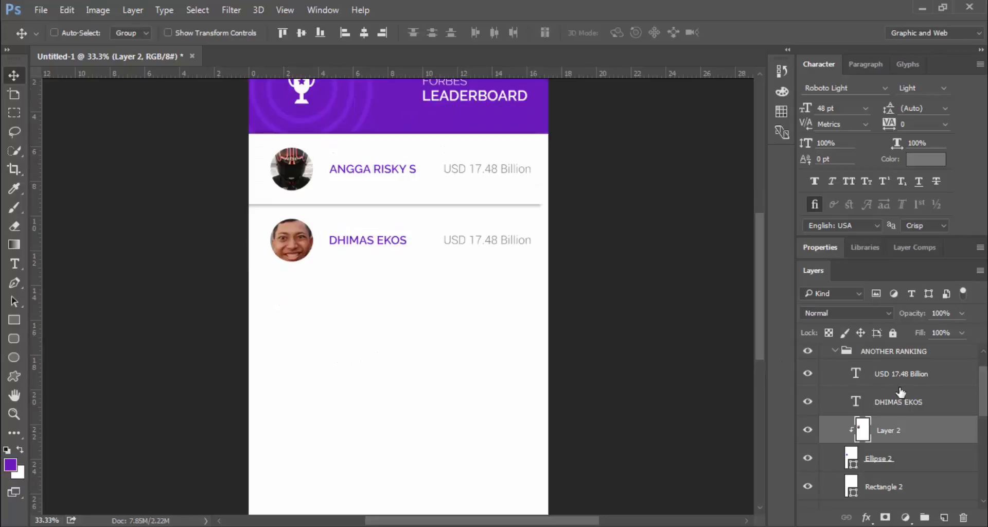
pyautogui.scroll(1, 900, 391)
# Duplicate the ANOTHER RANKING row group and nudge the copy just below the original
pyautogui.click(836, 389)
pyautogui.rightClick(872, 387)
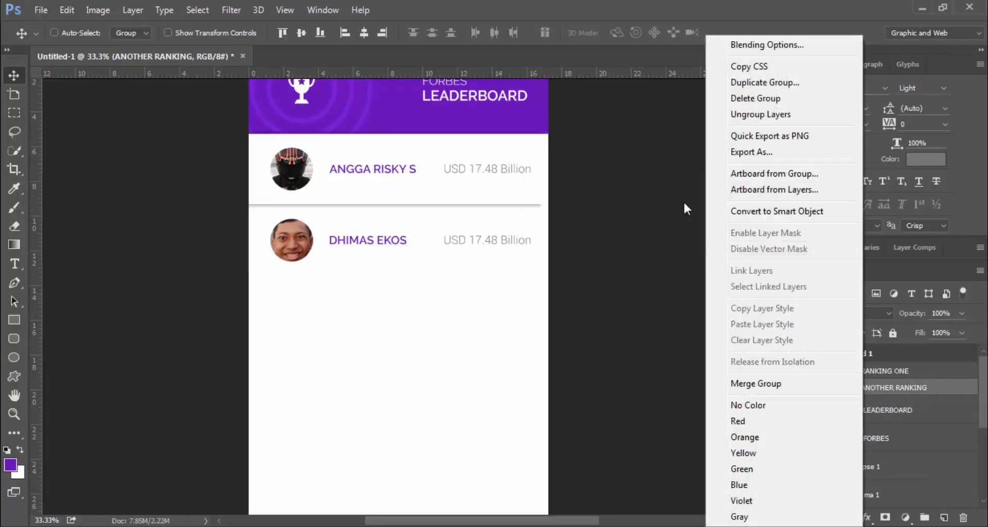
pyautogui.click(725, 91)
pyautogui.click(624, 166)
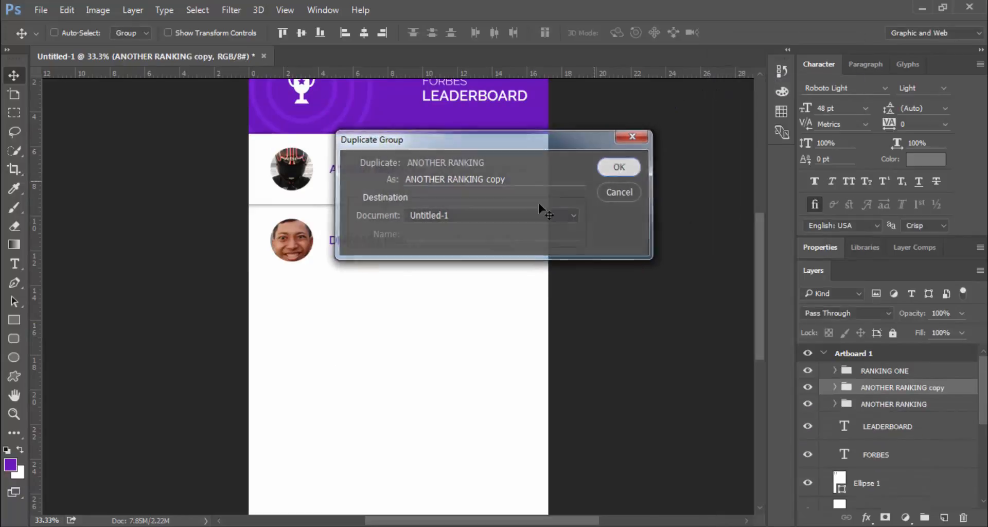
pyautogui.scroll(-4, 529, 213)
pyautogui.hotkey('shift', 'Down')
pyautogui.hotkey('shift', 'Down')
pyautogui.hotkey('shift', 'Down')
pyautogui.hotkey('shift', 'Down')
pyautogui.hotkey('shift', 'Down')
pyautogui.hotkey('shift', 'Down')
pyautogui.hotkey('shift', 'Down')
pyautogui.hotkey('shift', 'Down')
pyautogui.hotkey('shift', 'Down')
pyautogui.hotkey('shift', 'Down')
pyautogui.hotkey('shift', 'Down')
pyautogui.hotkey('shift', 'Down')
pyautogui.hotkey('shift', 'Down')
pyautogui.hotkey('shift', 'Down')
pyautogui.hotkey('shift', 'Down')
pyautogui.hotkey('shift', 'Down')
pyautogui.hotkey('shift', 'Down')
pyautogui.hotkey('shift', 'Down')
pyautogui.hotkey('shift', 'Down')
pyautogui.hotkey('shift', 'Down')
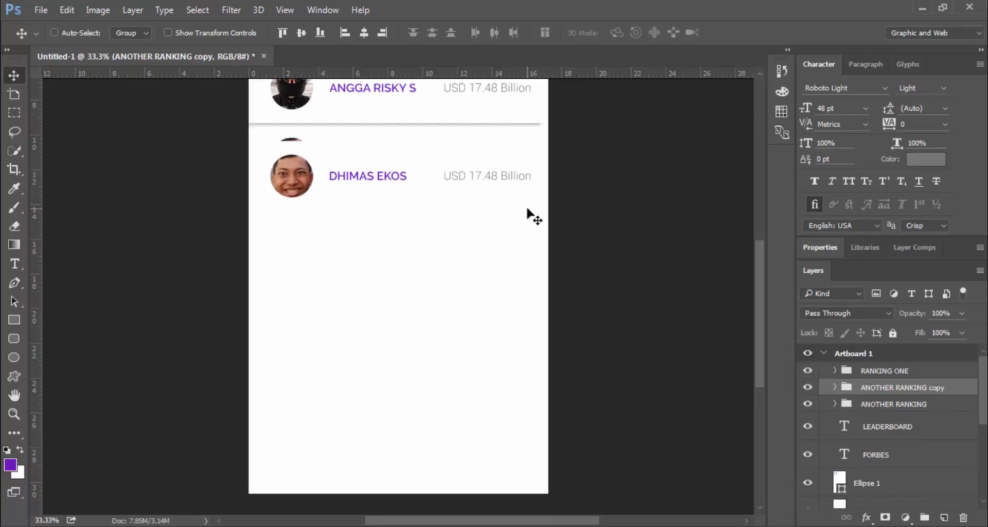
pyautogui.hotkey('shift', 'Down')
pyautogui.hotkey('shift', 'Down')
pyautogui.hotkey('shift', 'Down')
pyautogui.hotkey('shift', 'Down')
pyautogui.hotkey('shift', 'Down')
pyautogui.hotkey('shift', 'Down')
pyautogui.hotkey('shift', 'Up')
pyautogui.hotkey('shift', 'Up')
pyautogui.hotkey('shift', 'Up')
pyautogui.hotkey('shift', 'Up')
pyautogui.hotkey('shift', 'Up')
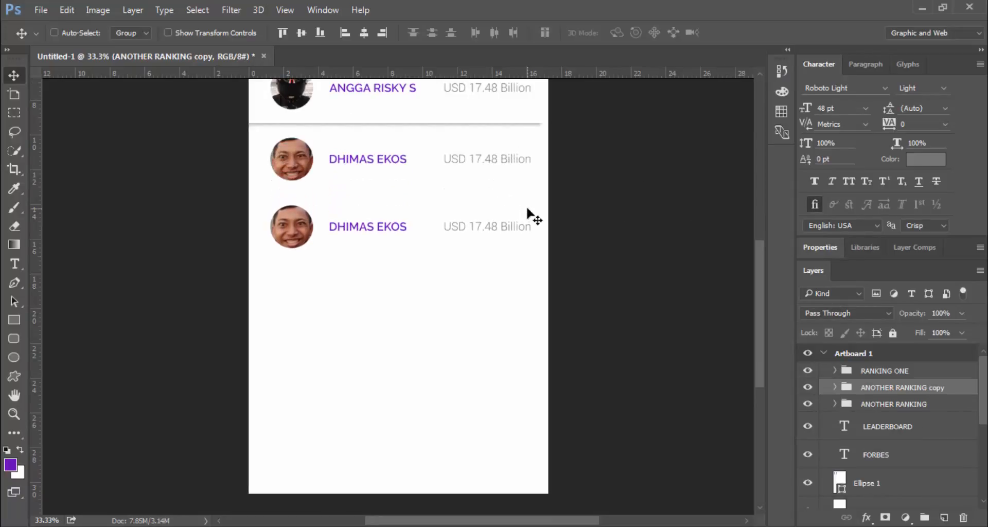
# Duplicate the two ranking rows together and shift the copies down, evenly spaced below them
pyautogui.keyDown('ctrl'); pyautogui.click(873, 403); pyautogui.keyUp('ctrl')
pyautogui.rightClick(873, 403)
pyautogui.click(773, 85)
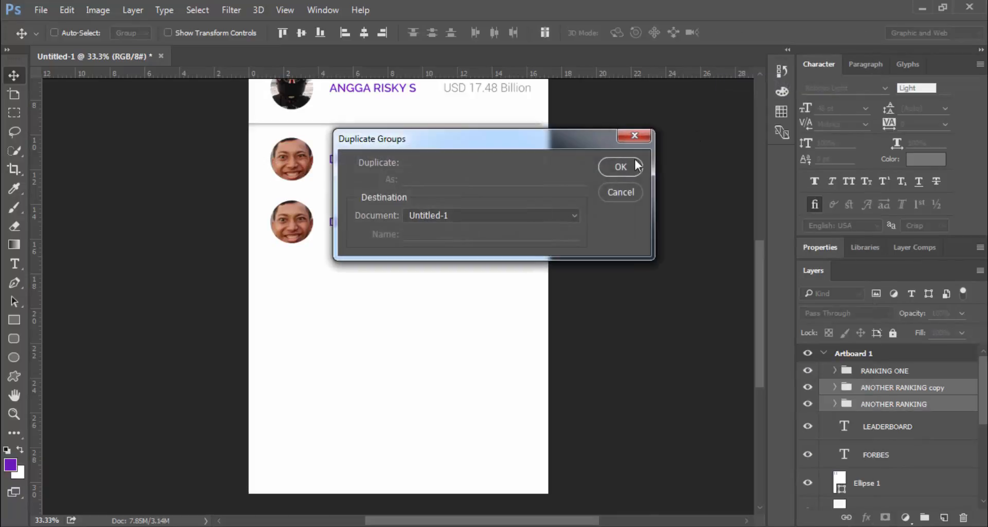
pyautogui.click(632, 162)
pyautogui.hotkey('shift', 'Down')
pyautogui.hotkey('shift', 'Down')
pyautogui.hotkey('shift', 'Down')
pyautogui.hotkey('shift', 'Down')
pyautogui.hotkey('shift', 'Down')
pyautogui.hotkey('shift', 'Down')
pyautogui.hotkey('shift', 'Down')
pyautogui.hotkey('shift', 'Down')
pyautogui.hotkey('shift', 'Down')
pyautogui.hotkey('shift', 'Down')
pyautogui.hotkey('shift', 'Down')
pyautogui.hotkey('shift', 'Down')
pyautogui.hotkey('shift', 'Down')
pyautogui.hotkey('shift', 'Down')
pyautogui.hotkey('shift', 'Down')
pyautogui.hotkey('shift', 'Down')
pyautogui.hotkey('shift', 'Down')
pyautogui.hotkey('shift', 'Down')
pyautogui.hotkey('shift', 'Down')
pyautogui.hotkey('shift', 'Down')
pyautogui.hotkey('shift', 'Down')
pyautogui.hotkey('shift', 'Down')
pyautogui.hotkey('shift', 'Down')
pyautogui.hotkey('shift', 'Down')
pyautogui.hotkey('shift', 'Down')
pyautogui.hotkey('shift', 'Down')
pyautogui.hotkey('shift', 'Down')
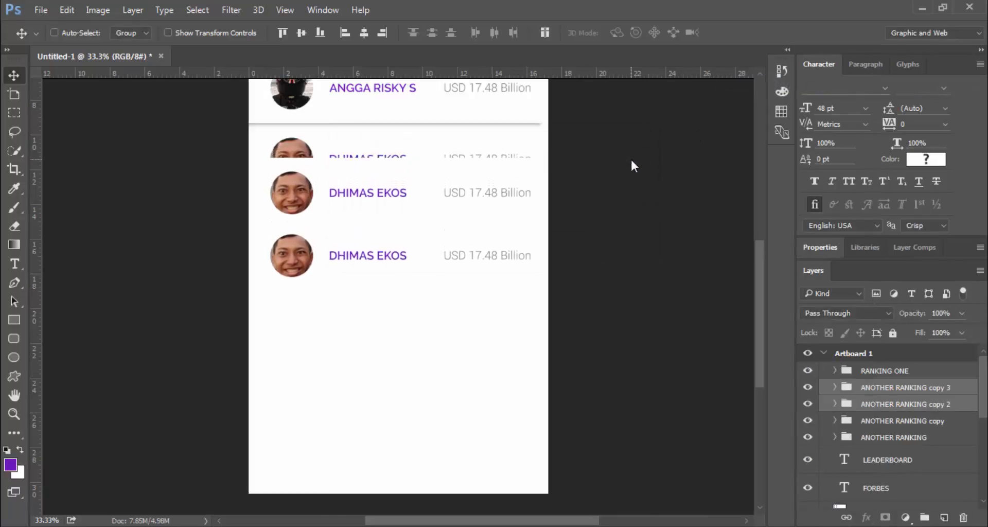
pyautogui.hotkey('shift', 'Down')
pyautogui.hotkey('shift', 'Down')
pyautogui.hotkey('shift', 'Down')
pyautogui.hotkey('shift', 'Down')
pyautogui.hotkey('shift', 'Down')
pyautogui.hotkey('shift', 'Down')
pyautogui.hotkey('shift', 'Down')
pyautogui.hotkey('shift', 'Down')
pyautogui.hotkey('shift', 'Down')
pyautogui.hotkey('shift', 'Down')
pyautogui.hotkey('shift', 'Down')
pyautogui.hotkey('shift', 'Down')
pyautogui.hotkey('shift', 'Down')
pyautogui.hotkey('shift', 'Down')
pyautogui.hotkey('shift', 'Down')
pyautogui.hotkey('shift', 'Down')
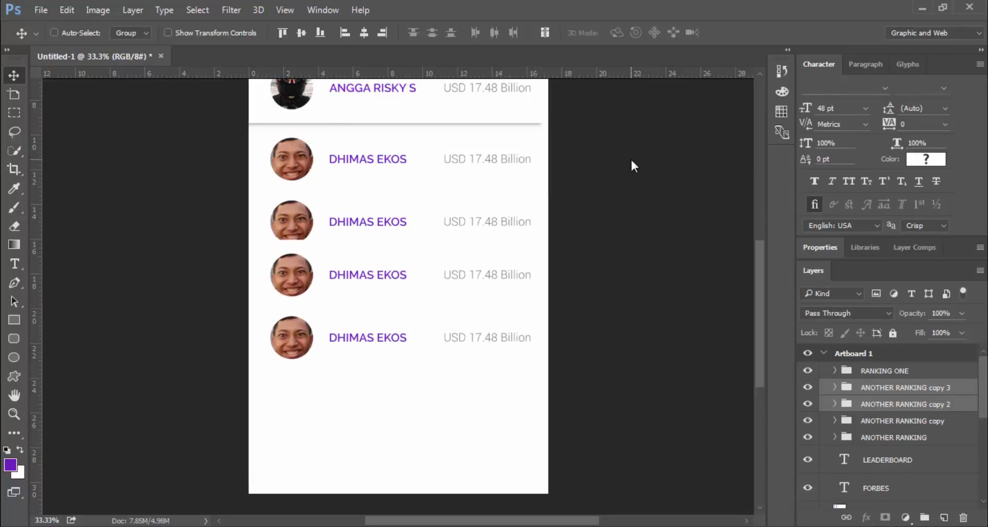
pyautogui.hotkey('shift', 'Down')
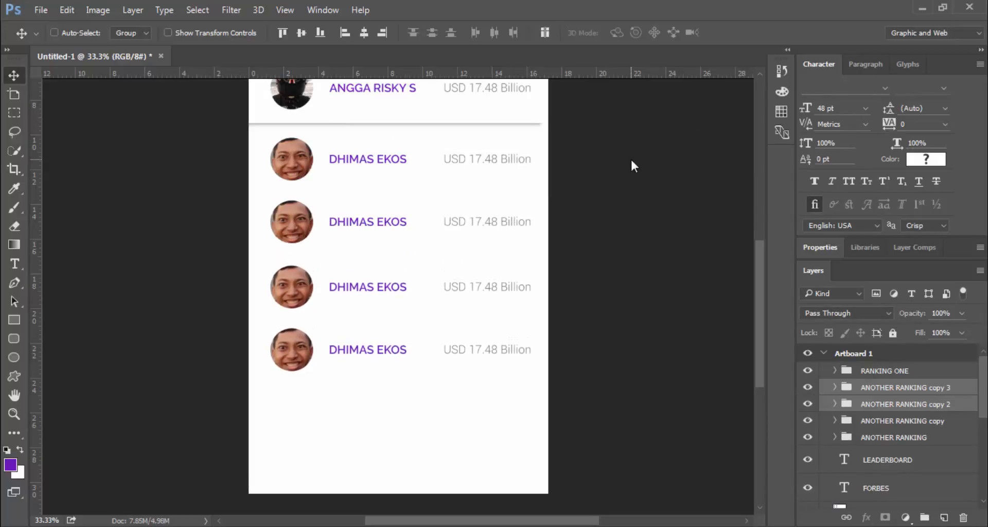
pyautogui.press('Up')
pyautogui.press('Up')
pyautogui.press('Up')
pyautogui.press('Up')
pyautogui.press('Up')
pyautogui.press('Up')
pyautogui.press('Up')
pyautogui.press('Up')
pyautogui.press('Up')
pyautogui.press('Up')
pyautogui.press('Up')
pyautogui.press('Up')
pyautogui.press('Up')
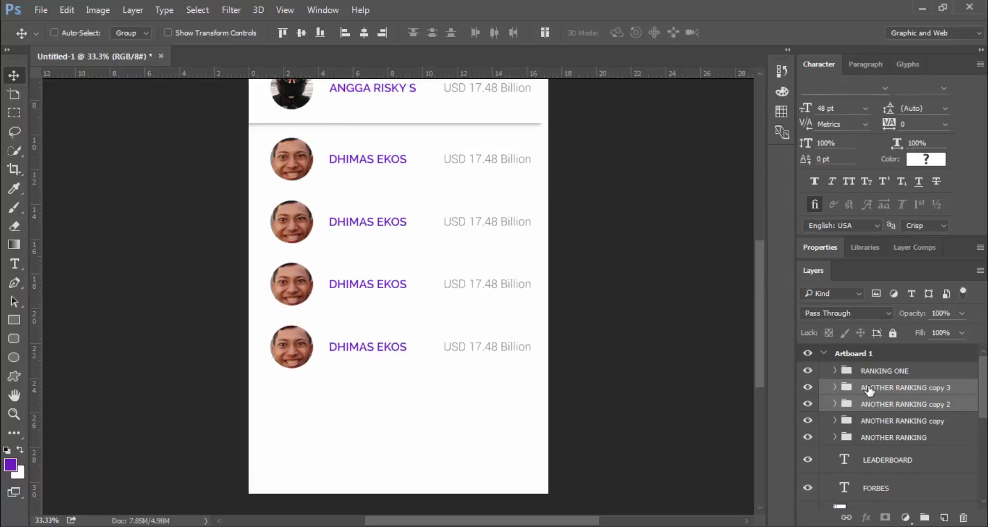
# Duplicate three ranking rows and slide the copies down to finish the evenly spaced list
pyautogui.click(869, 388)
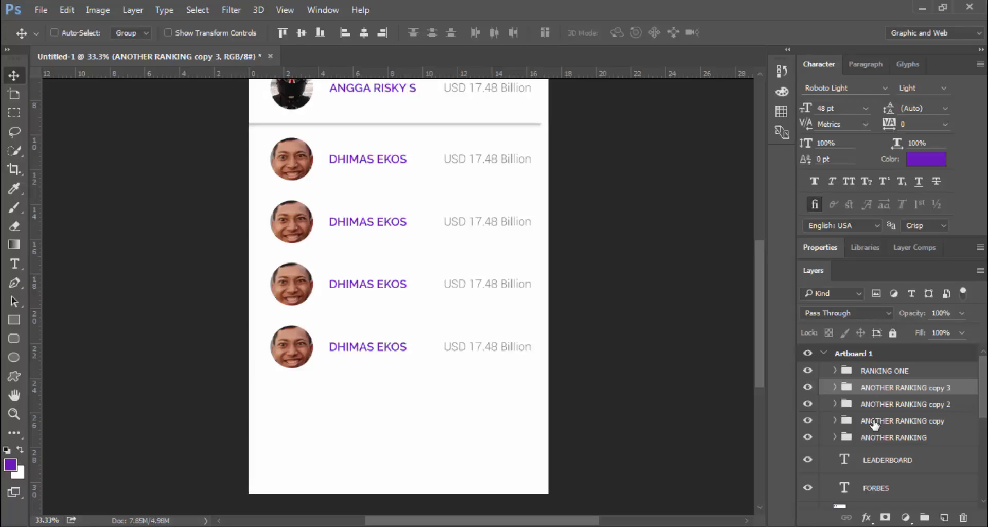
pyautogui.keyDown('shift'); pyautogui.click(875, 420); pyautogui.keyUp('shift')
pyautogui.rightClick(879, 421)
pyautogui.click(751, 82)
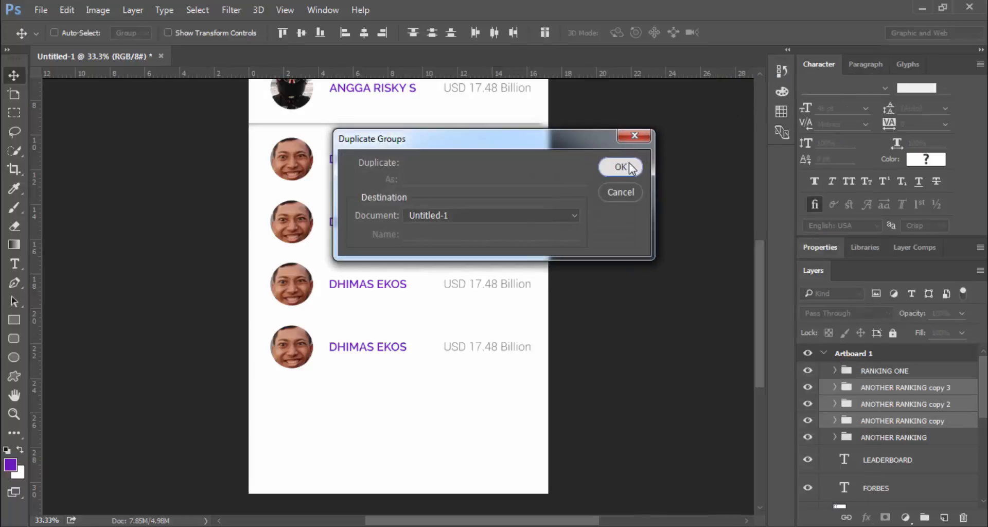
pyautogui.click(621, 166)
pyautogui.hotkey('shift', 'Down')
pyautogui.hotkey('shift', 'Down')
pyautogui.hotkey('shift', 'Down')
pyautogui.hotkey('shift', 'Down')
pyautogui.hotkey('shift', 'Down')
pyautogui.hotkey('shift', 'Down')
pyautogui.hotkey('shift', 'Down')
pyautogui.hotkey('shift', 'Down')
pyautogui.hotkey('shift', 'Down')
pyautogui.hotkey('shift', 'Down')
pyautogui.hotkey('shift', 'Down')
pyautogui.hotkey('shift', 'Down')
pyautogui.hotkey('shift', 'Down')
pyautogui.hotkey('shift', 'Down')
pyautogui.hotkey('shift', 'Down')
pyautogui.hotkey('shift', 'Down')
pyautogui.hotkey('shift', 'Down')
pyautogui.hotkey('shift', 'Down')
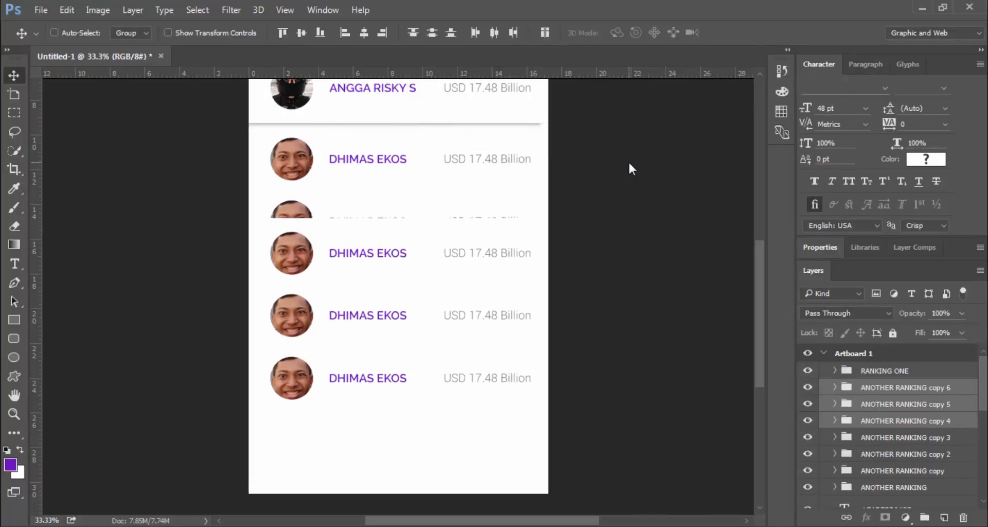
pyautogui.hotkey('shift', 'Down')
pyautogui.hotkey('shift', 'Down')
pyautogui.hotkey('shift', 'Down')
pyautogui.hotkey('shift', 'Down')
pyautogui.hotkey('shift', 'Down')
pyautogui.hotkey('shift', 'Down')
pyautogui.hotkey('shift', 'Down')
pyautogui.hotkey('shift', 'Down')
pyautogui.hotkey('shift', 'Down')
pyautogui.hotkey('shift', 'Down')
pyautogui.hotkey('shift', 'Down')
pyautogui.hotkey('shift', 'Down')
pyautogui.hotkey('shift', 'Down')
pyautogui.hotkey('shift', 'Down')
pyautogui.hotkey('shift', 'Down')
pyautogui.hotkey('shift', 'Down')
pyautogui.hotkey('shift', 'Down')
pyautogui.hotkey('shift', 'Down')
pyautogui.hotkey('shift', 'Down')
pyautogui.hotkey('shift', 'Down')
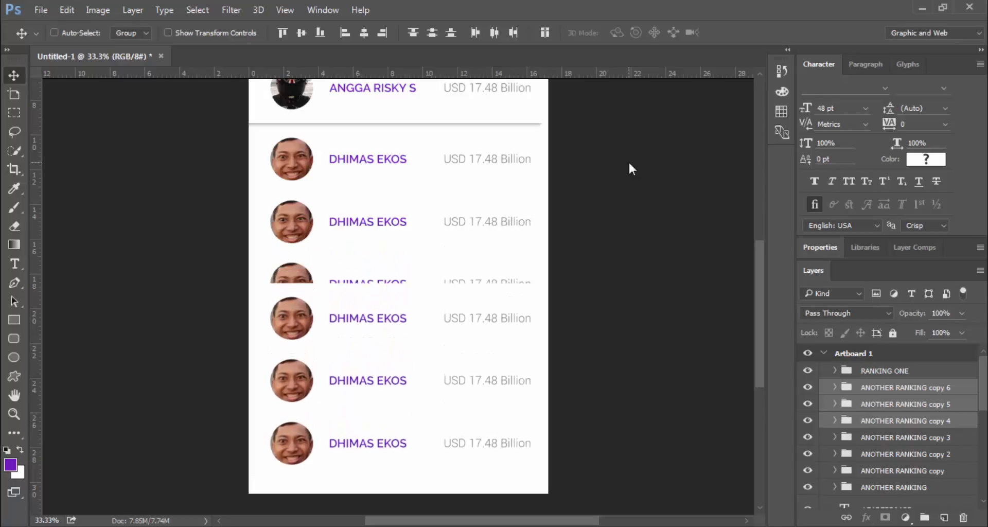
pyautogui.hotkey('shift', 'Down')
pyautogui.hotkey('shift', 'Down')
pyautogui.hotkey('shift', 'Down')
pyautogui.hotkey('shift', 'Down')
pyautogui.hotkey('shift', 'Down')
pyautogui.hotkey('shift', 'Down')
pyautogui.hotkey('shift', 'Down')
pyautogui.hotkey('shift', 'Down')
pyautogui.hotkey('shift', 'Down')
pyautogui.hotkey('shift', 'Down')
pyautogui.hotkey('shift', 'Down')
pyautogui.hotkey('shift', 'Down')
pyautogui.hotkey('shift', 'Down')
pyautogui.hotkey('shift', 'Down')
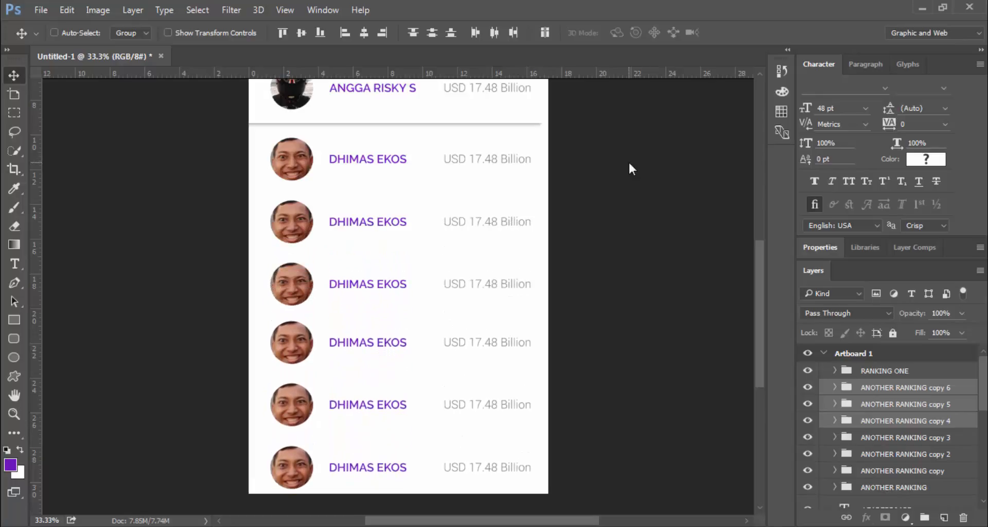
pyautogui.hotkey('shift', 'Down')
pyautogui.hotkey('shift', 'Down')
pyautogui.hotkey('shift', 'Down')
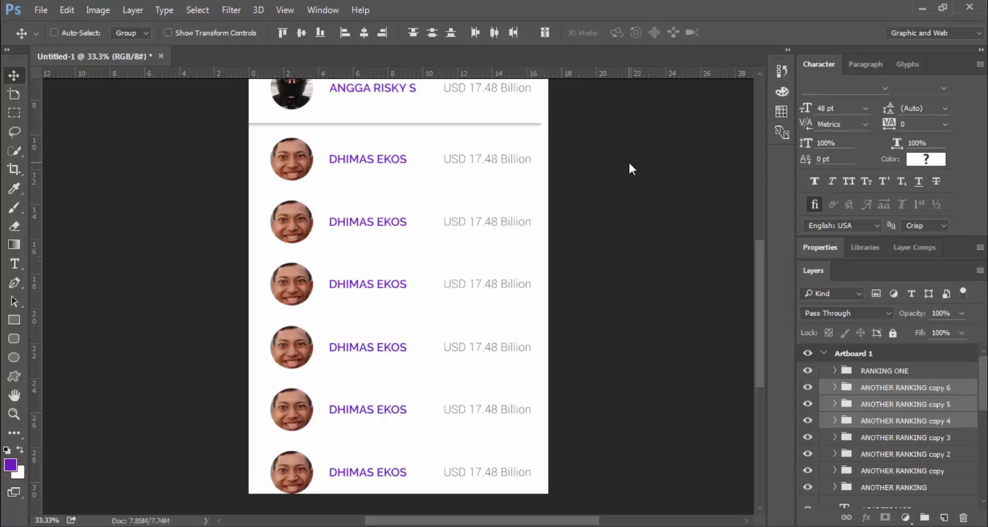
pyautogui.click(900, 392)
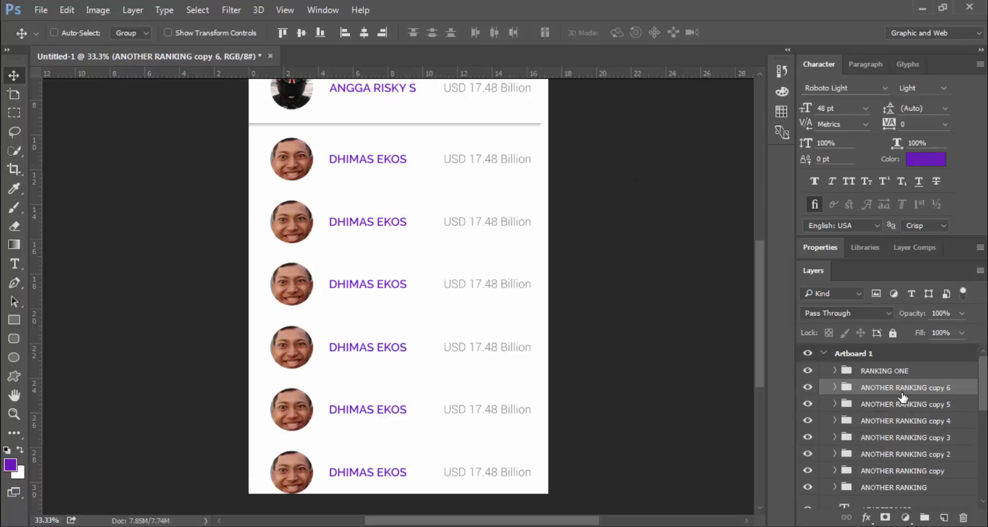
# Fade the bottom ranking row's group to about 65% opacity
pyautogui.press('7')
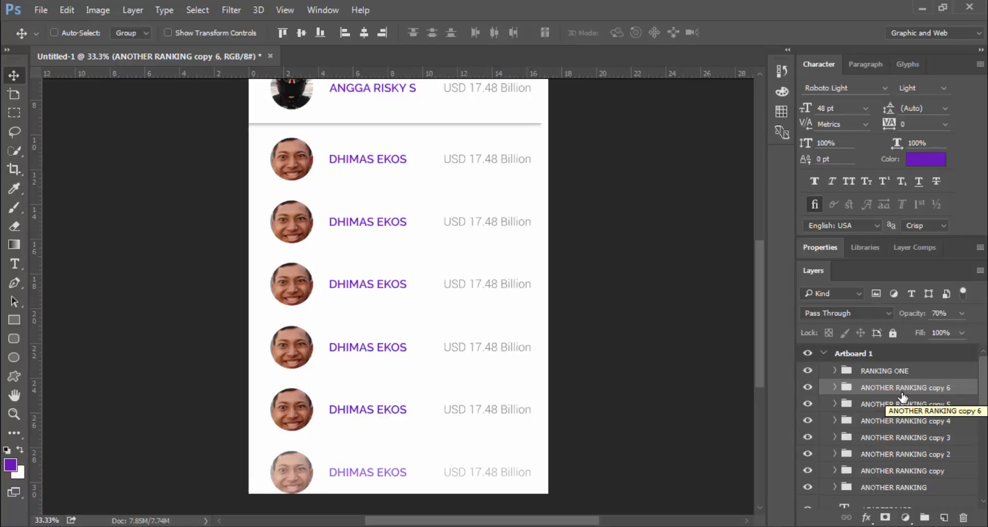
pyautogui.press('6')
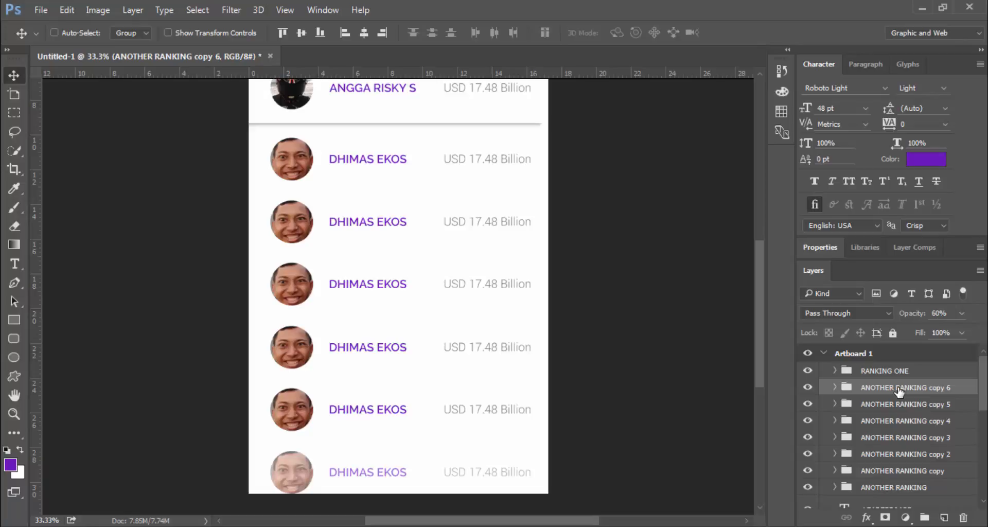
pyautogui.scroll(3, 561, 271)
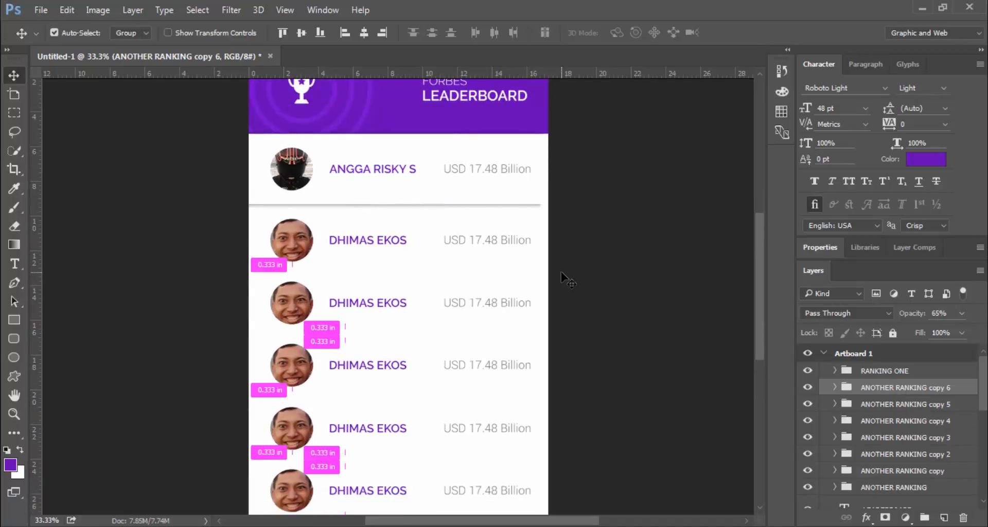
# Zoom out to 25% to view the whole leaderboard artboard
pyautogui.hotkey('ctrl', '-')
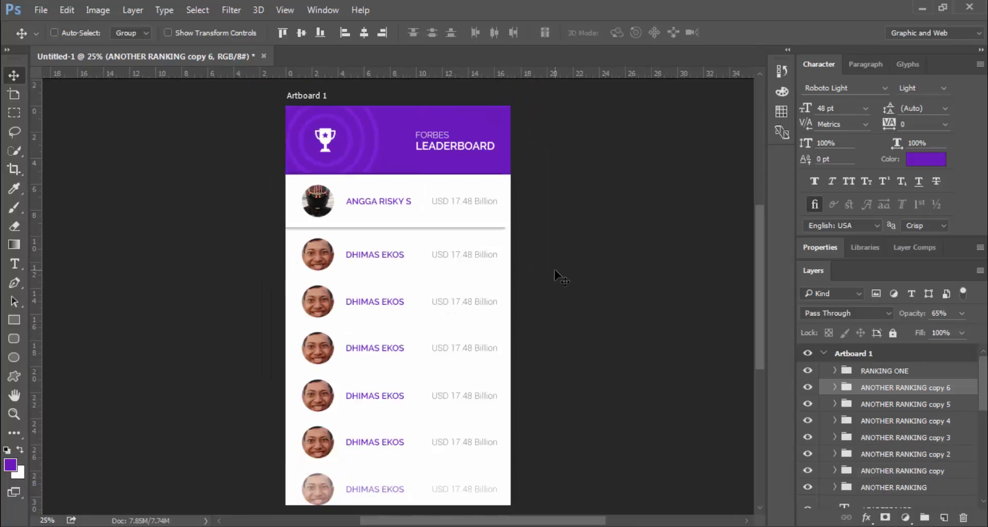
pyautogui.scroll(-1, 456, 280)
pyautogui.scroll(1, 457, 280)
# Replace the third row's name with a new full name and nudge it right
pyautogui.press('t')
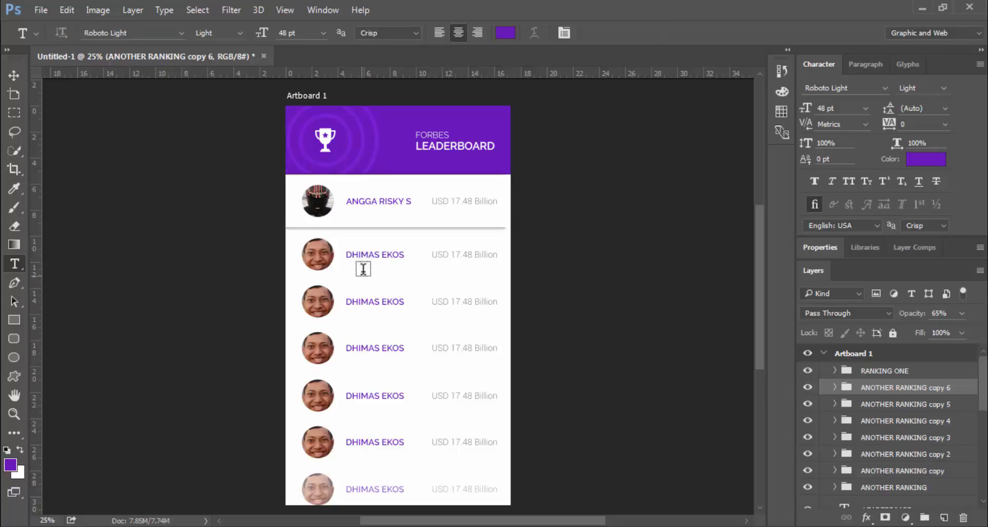
pyautogui.click(355, 302)
pyautogui.hotkey('ctrl', 'a')
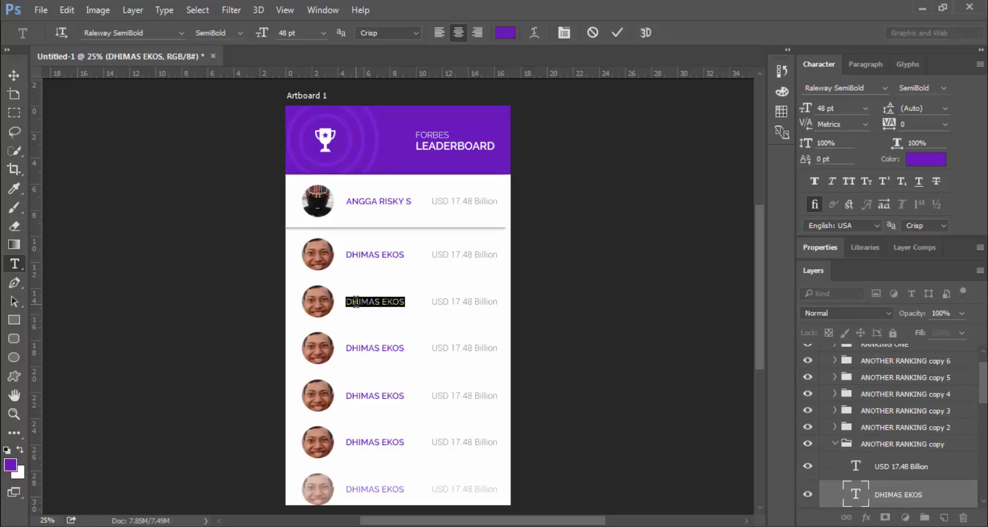
pyautogui.write('MARK ZU')
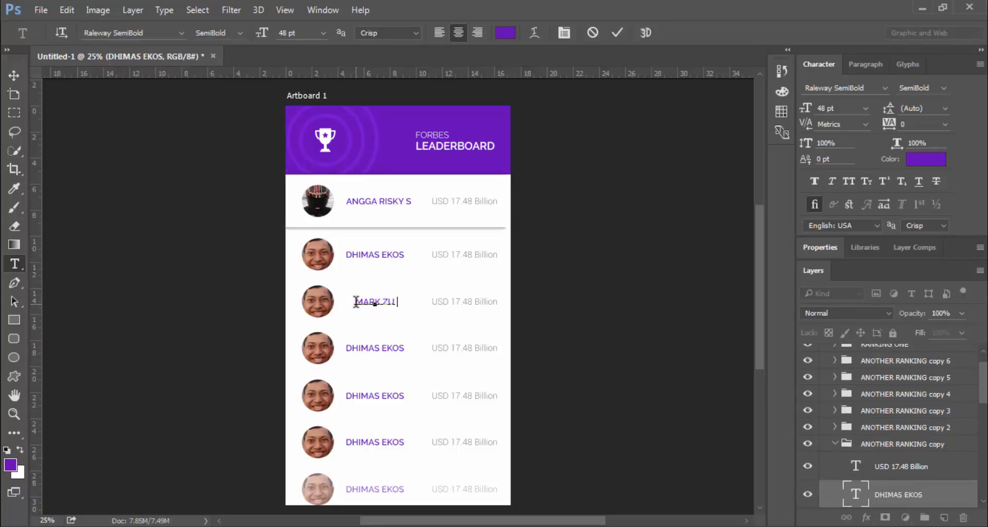
pyautogui.write('CKERBERG')
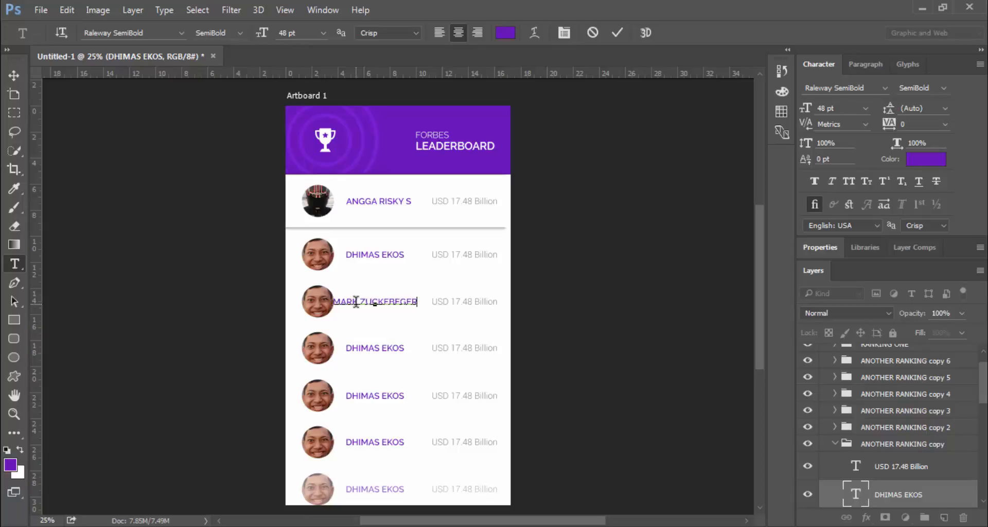
pyautogui.click(617, 33)
pyautogui.press('v')
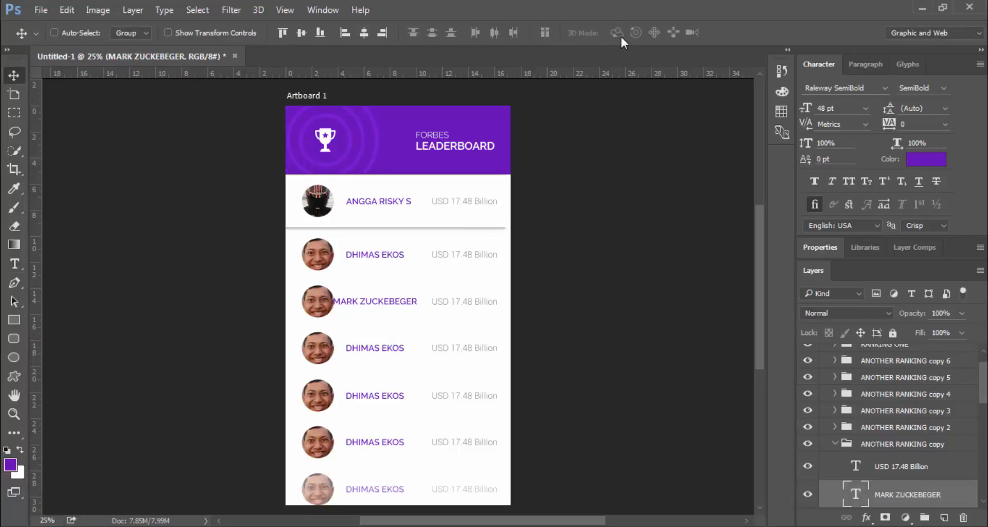
pyautogui.hotkey('shift', 'Right')
pyautogui.hotkey('shift', 'Right')
pyautogui.hotkey('shift', 'Right')
pyautogui.hotkey('shift', 'Right')
pyautogui.hotkey('shift', 'Right')
pyautogui.hotkey('shift', 'Right')
pyautogui.hotkey('shift', 'Right')
pyautogui.hotkey('shift', 'Right')
pyautogui.hotkey('shift', 'Right')
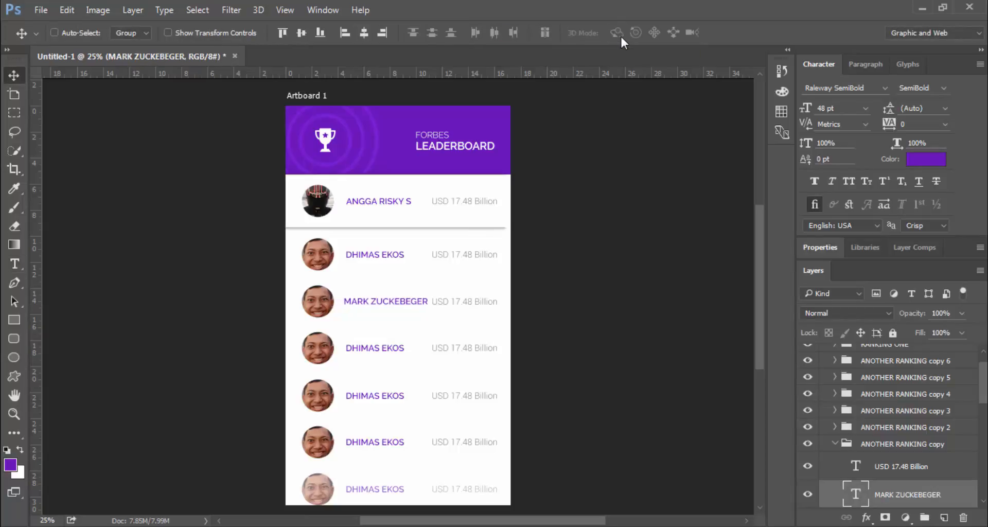
# Shorten the third row's surname to a single initial and nudge the name left to align
pyautogui.press('t')
pyautogui.moveTo(379, 301); pyautogui.dragTo(496, 300)
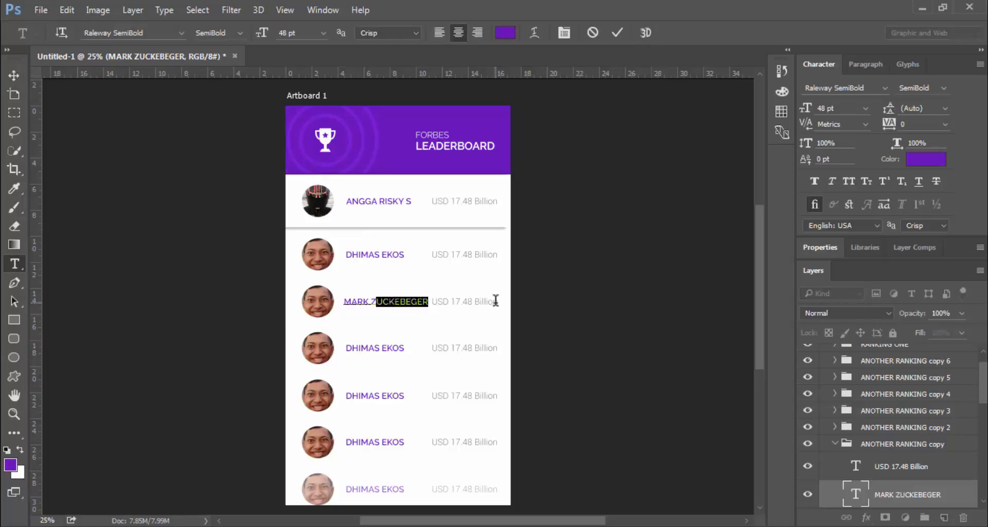
pyautogui.write('Z')
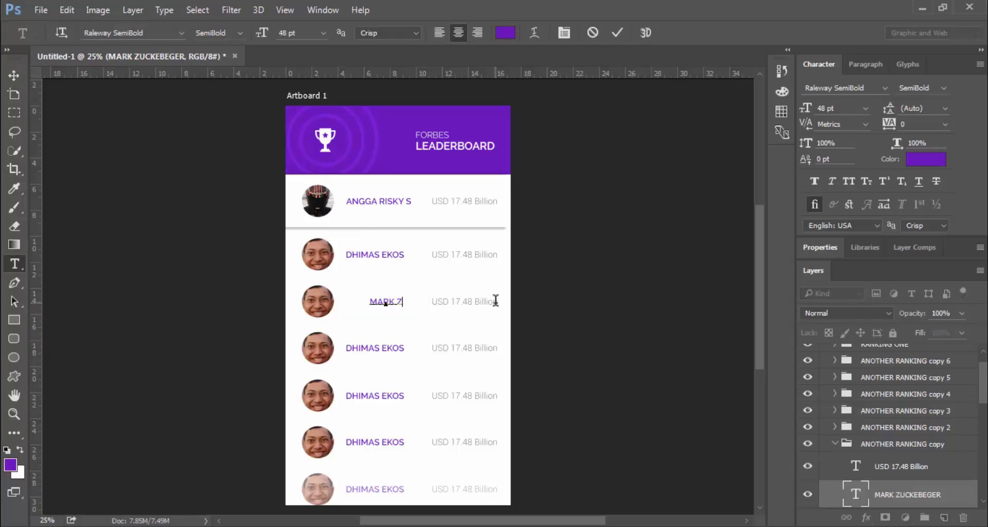
pyautogui.click(617, 31)
pyautogui.press('v')
pyautogui.hotkey('shift', 'Left')
pyautogui.hotkey('shift', 'Left')
pyautogui.hotkey('shift', 'Left')
pyautogui.hotkey('shift', 'Left')
pyautogui.hotkey('shift', 'Left')
pyautogui.hotkey('shift', 'Left')
pyautogui.hotkey('shift', 'Left')
pyautogui.hotkey('shift', 'Left')
pyautogui.hotkey('shift', 'Left')
pyautogui.hotkey('shift', 'Left')
pyautogui.hotkey('shift', 'Left')
pyautogui.hotkey('shift', 'Left')
pyautogui.hotkey('shift', 'Left')
pyautogui.hotkey('shift', 'Left')
pyautogui.hotkey('shift', 'Left')
pyautogui.hotkey('shift', 'Left')
pyautogui.hotkey('shift', 'Left')
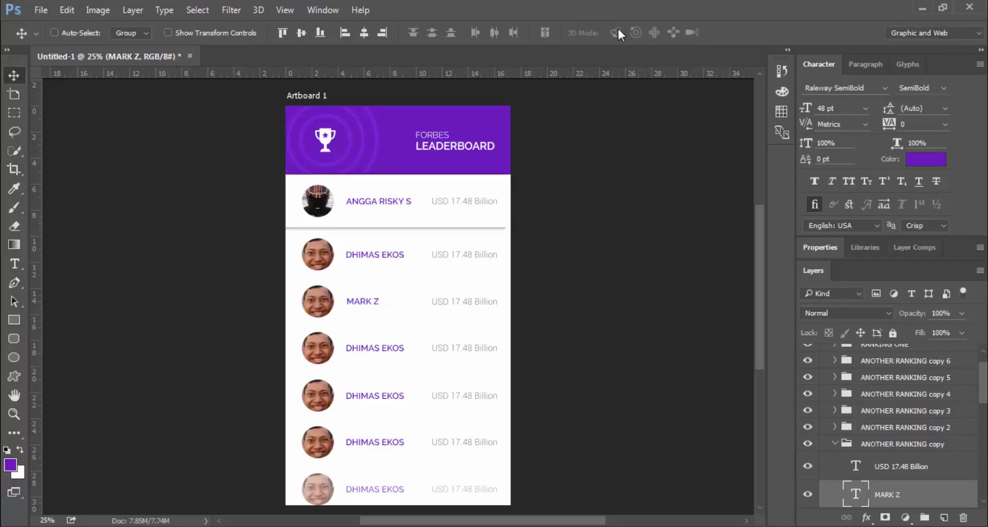
pyautogui.hotkey('shift', 'Left')
# Rename the fourth row's name to 'BEOPLE SON OF'
pyautogui.press('t')
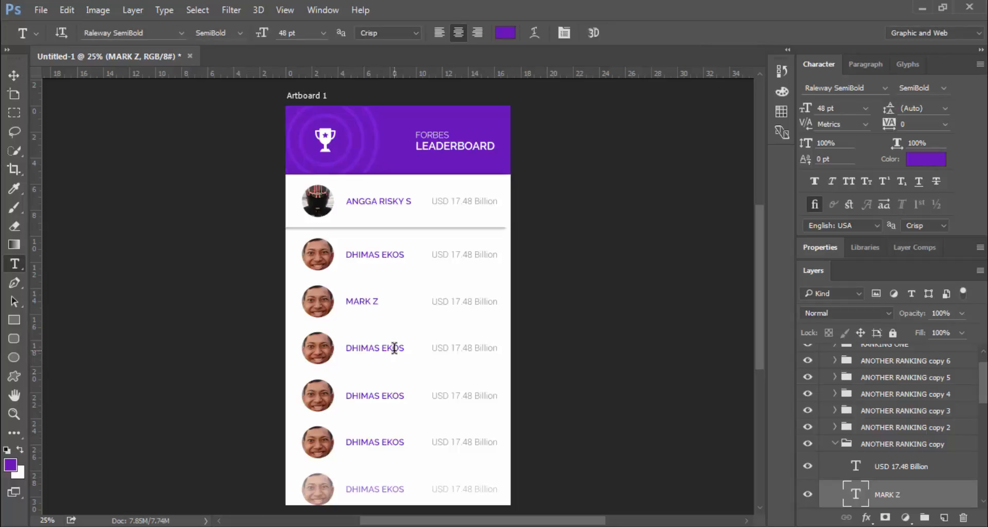
pyautogui.click(392, 348)
pyautogui.hotkey('ctrl', 'a')
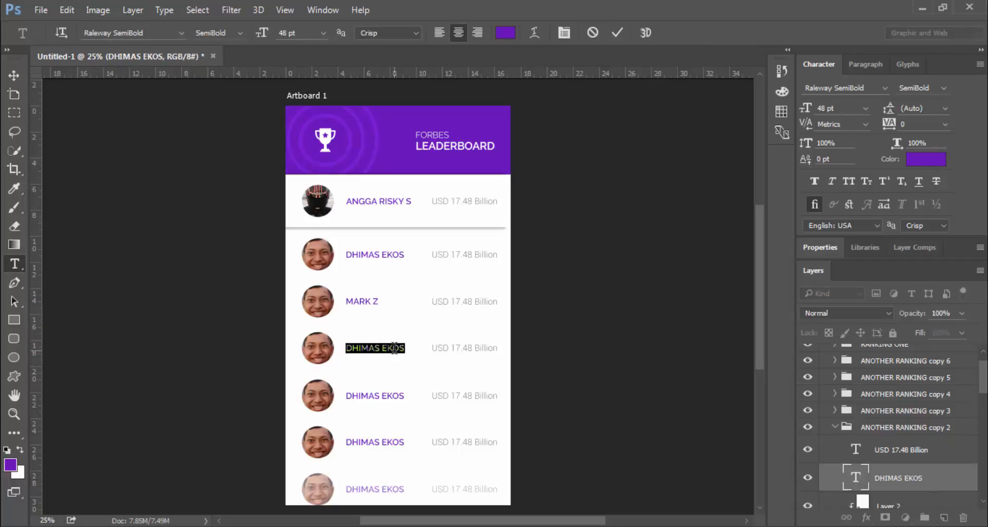
pyautogui.write('B')
pyautogui.write('EOPLE SON OF')
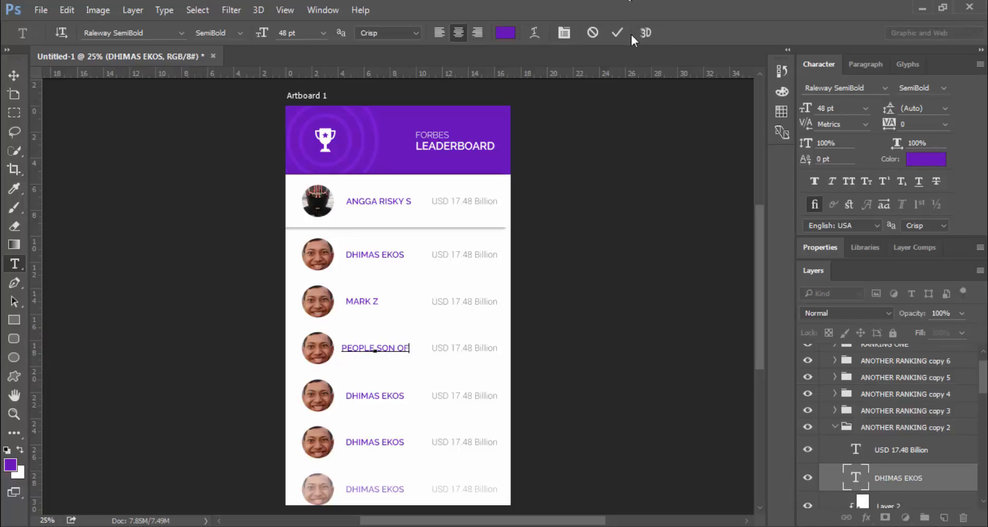
pyautogui.click(617, 32)
pyautogui.press('v')
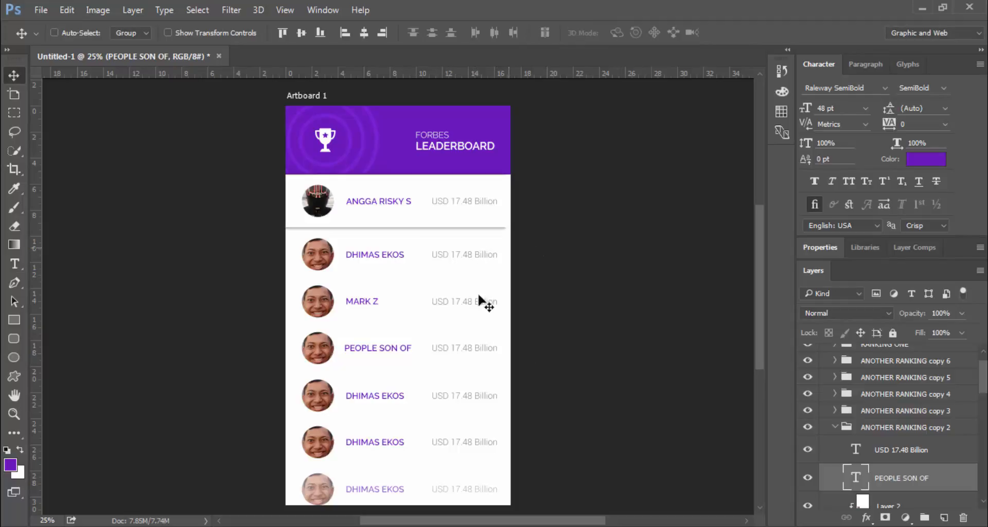
pyautogui.scroll(-3, 468, 272)
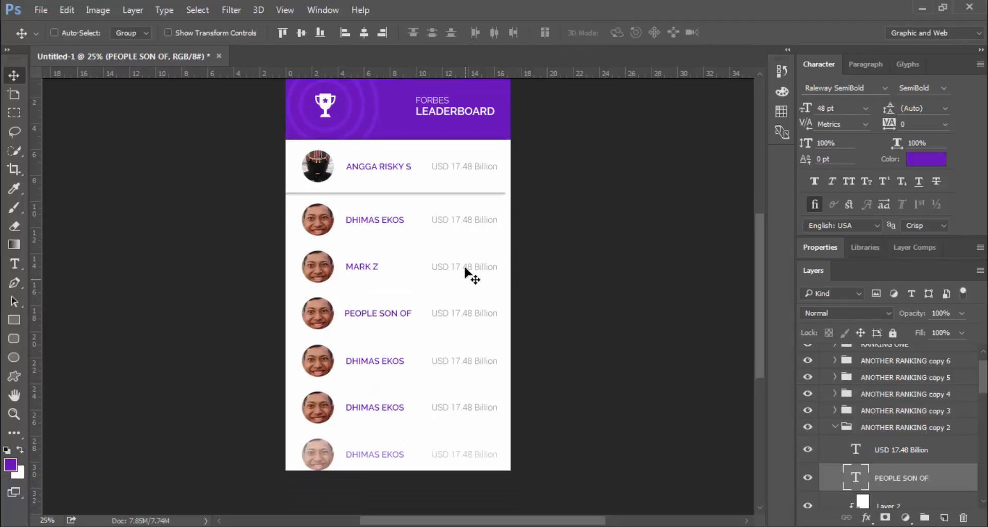
pyautogui.scroll(2, 466, 271)
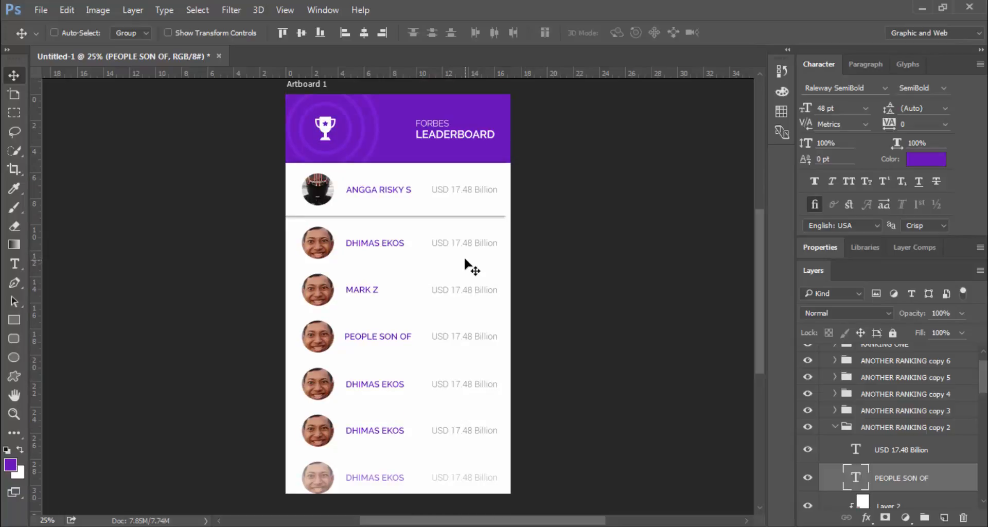
pyautogui.scroll(2, 462, 255)
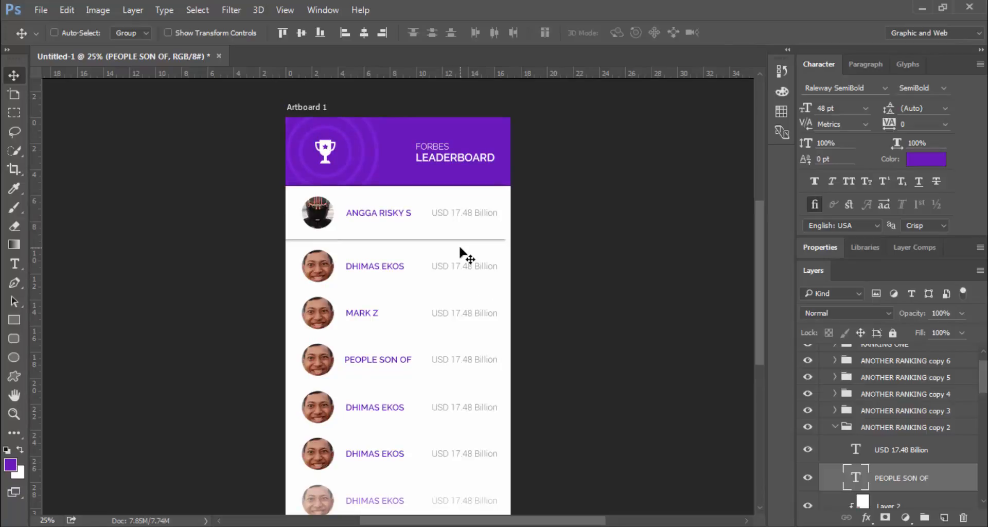
pyautogui.scroll(-1, 461, 255)
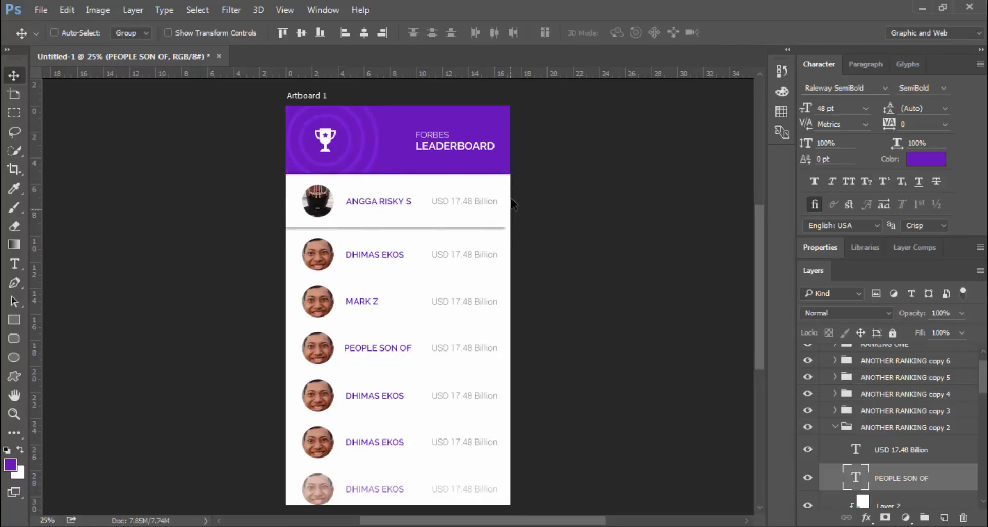